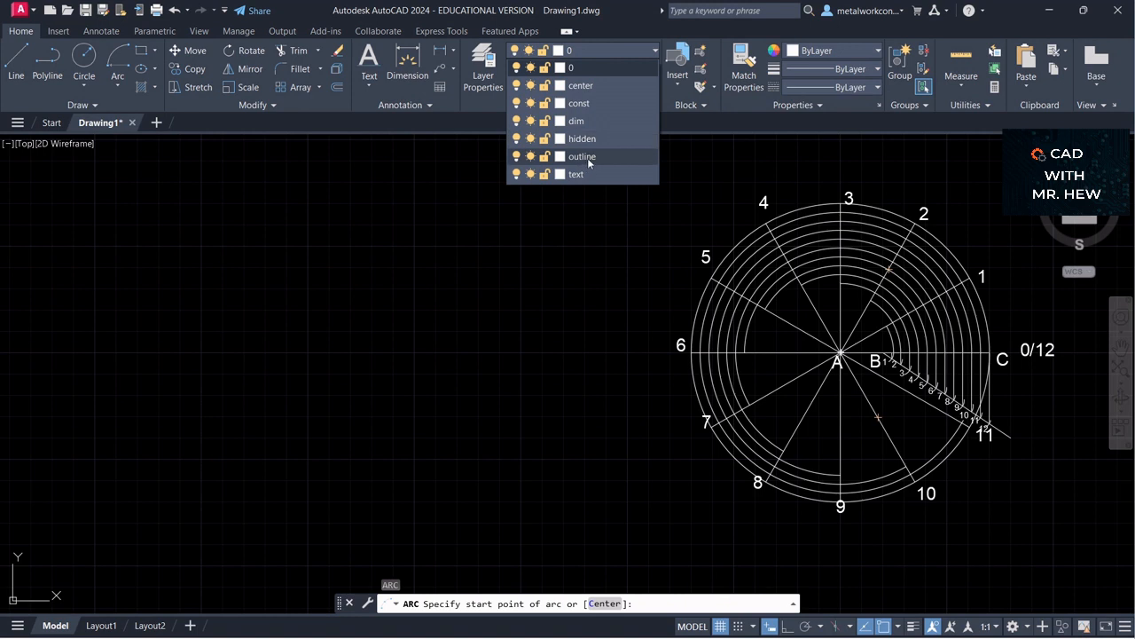
Step: On the outline layer, start a fit spline at B and run it through the successive arc intersections on radial lines 1, 2 and 3
left_click(585, 157)
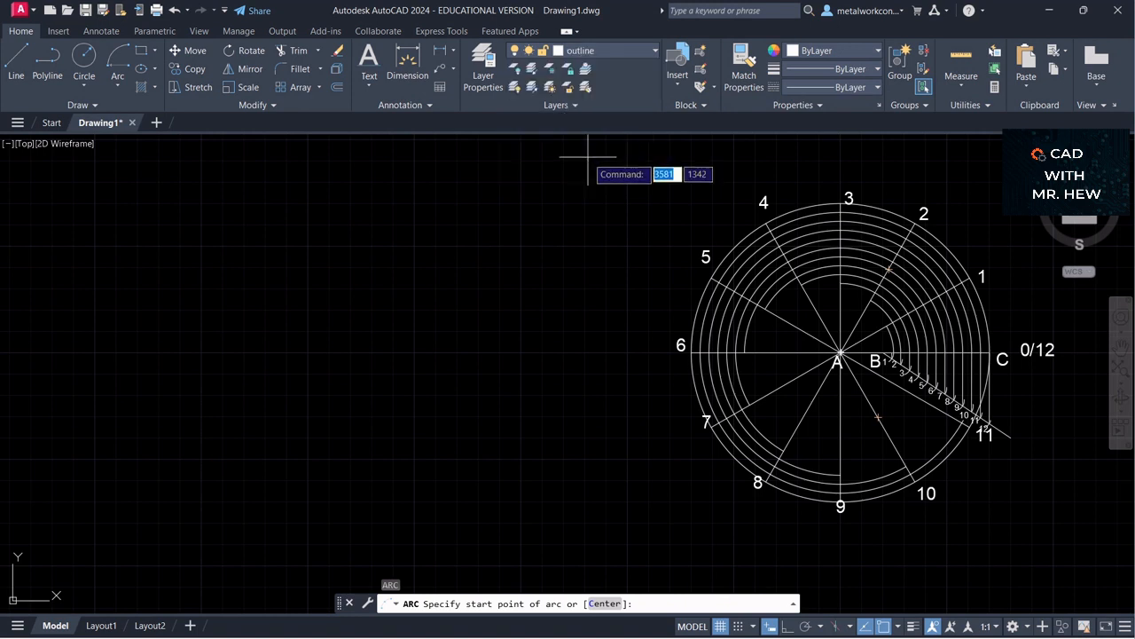
left_click(89, 106)
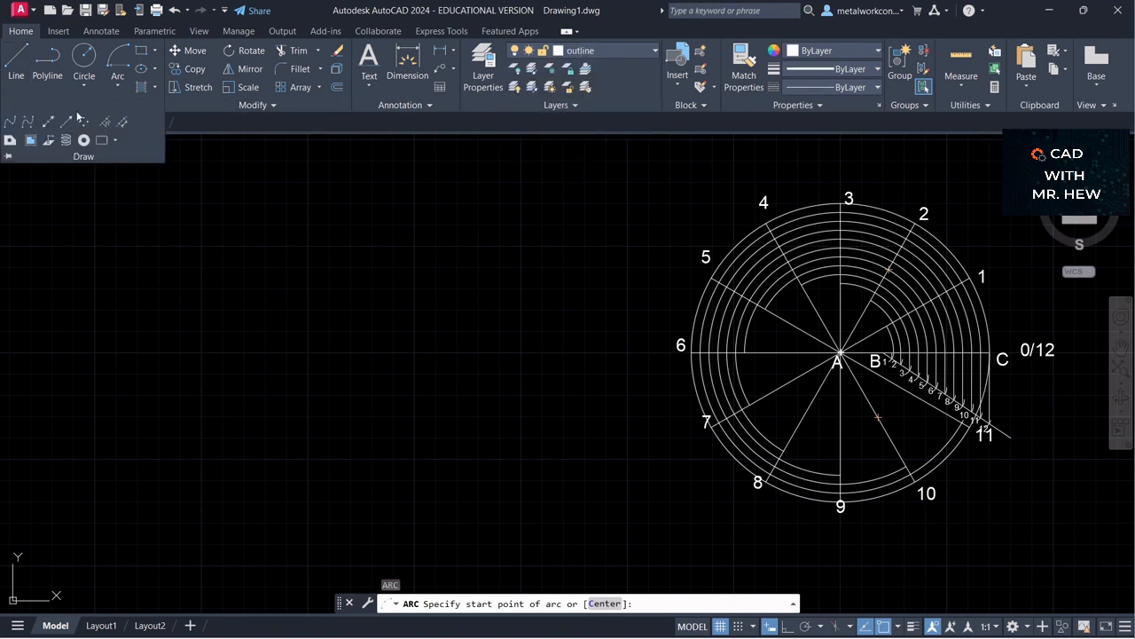
left_click(8, 123)
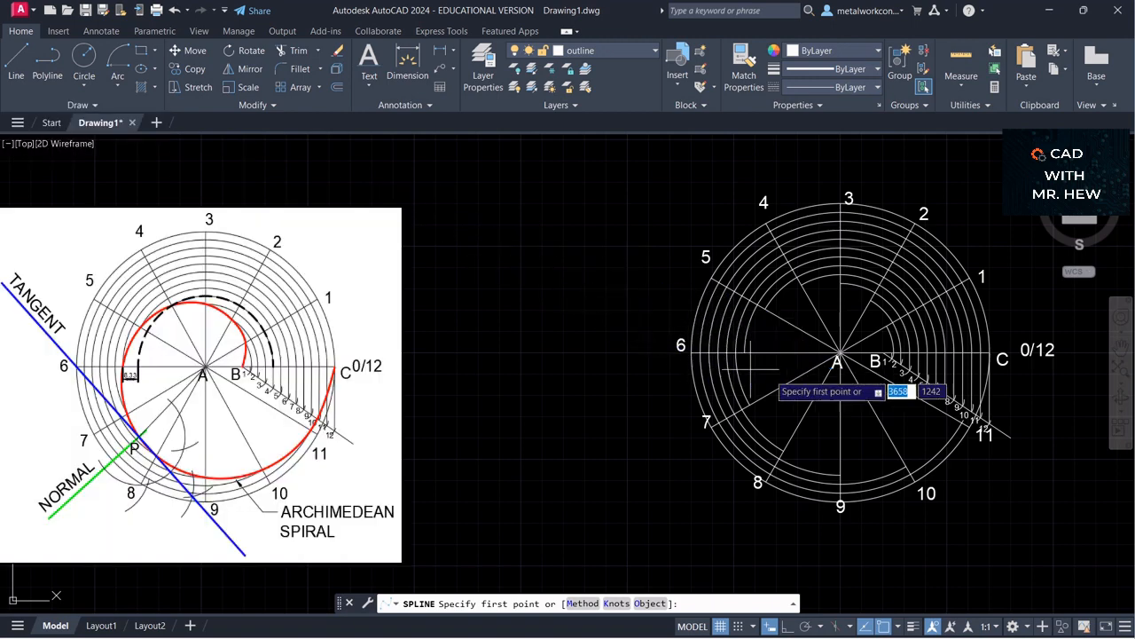
scroll(874, 369, "up", 2)
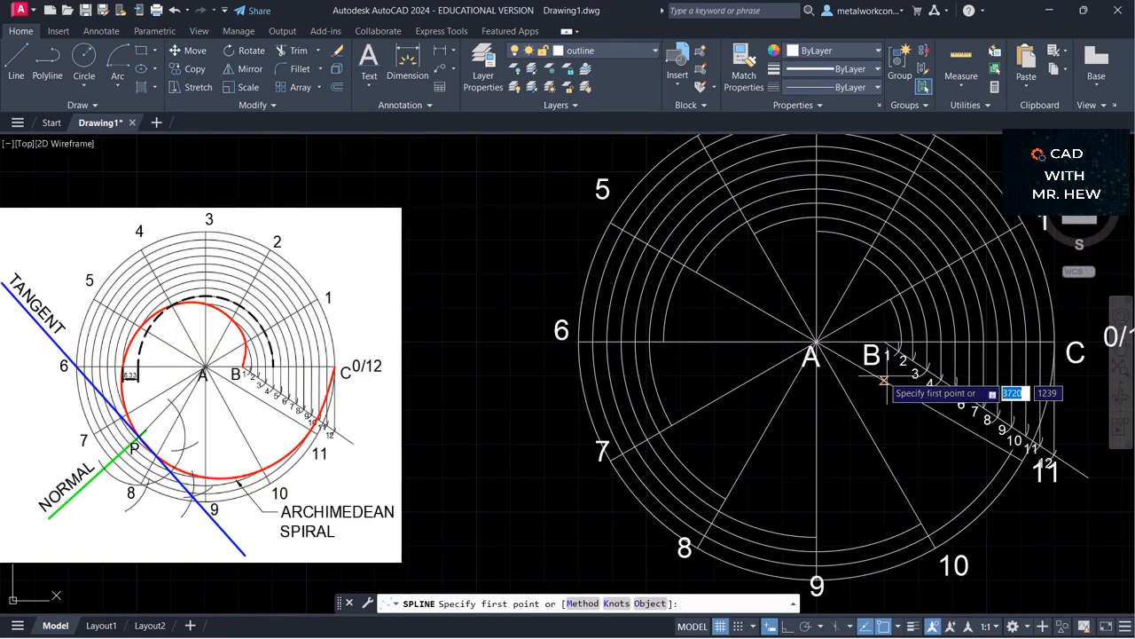
scroll(891, 368, "up", 2)
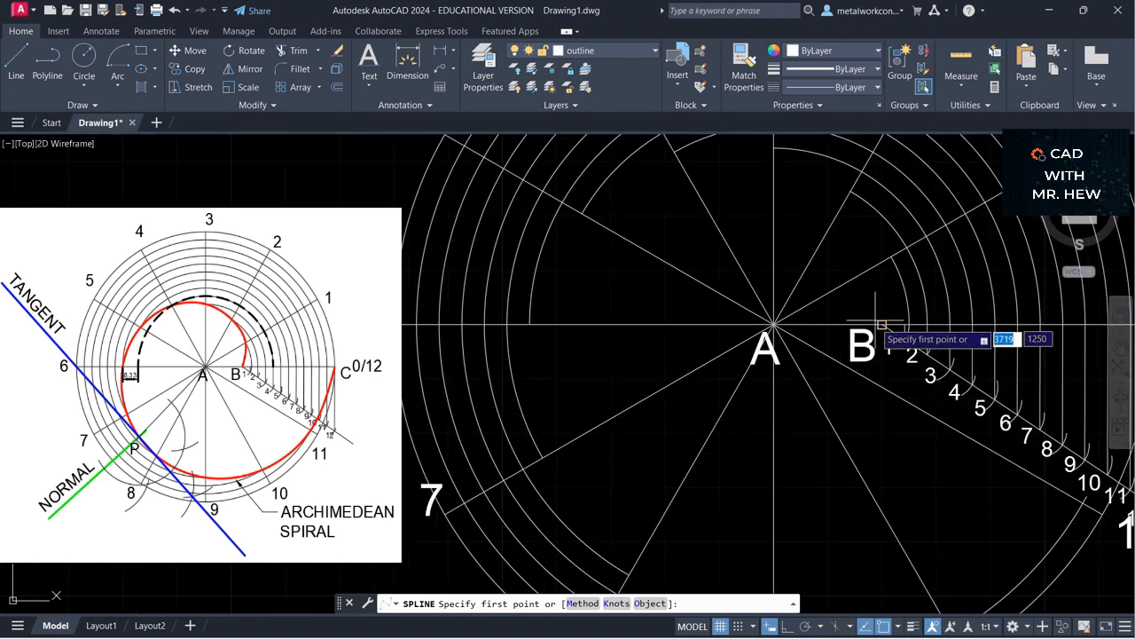
left_click(881, 324)
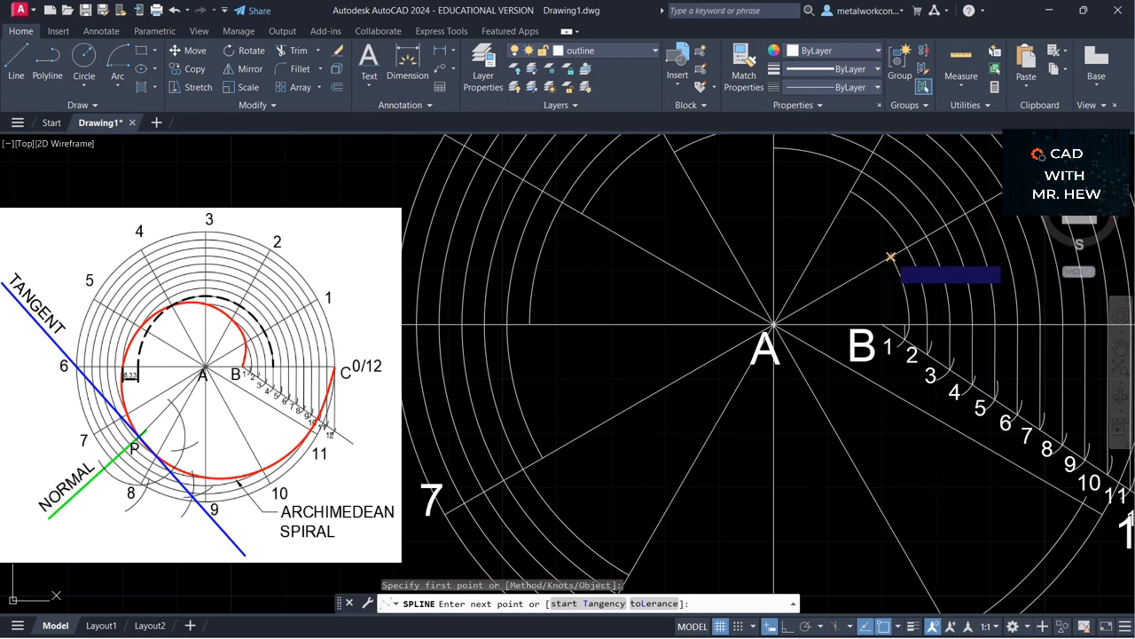
left_click(891, 256)
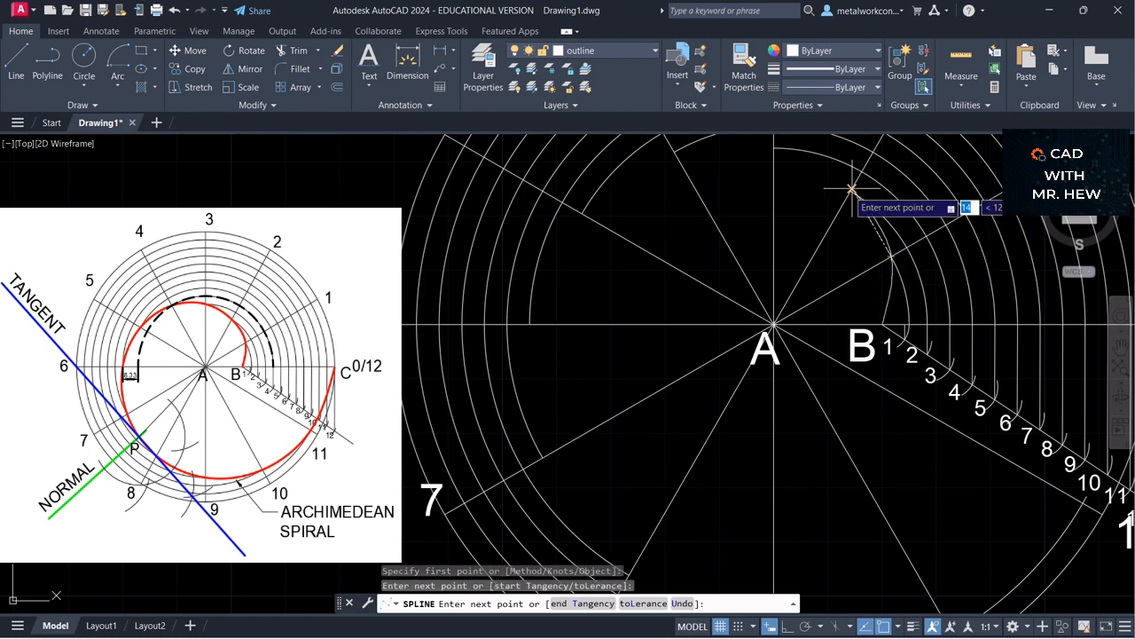
left_click(850, 191)
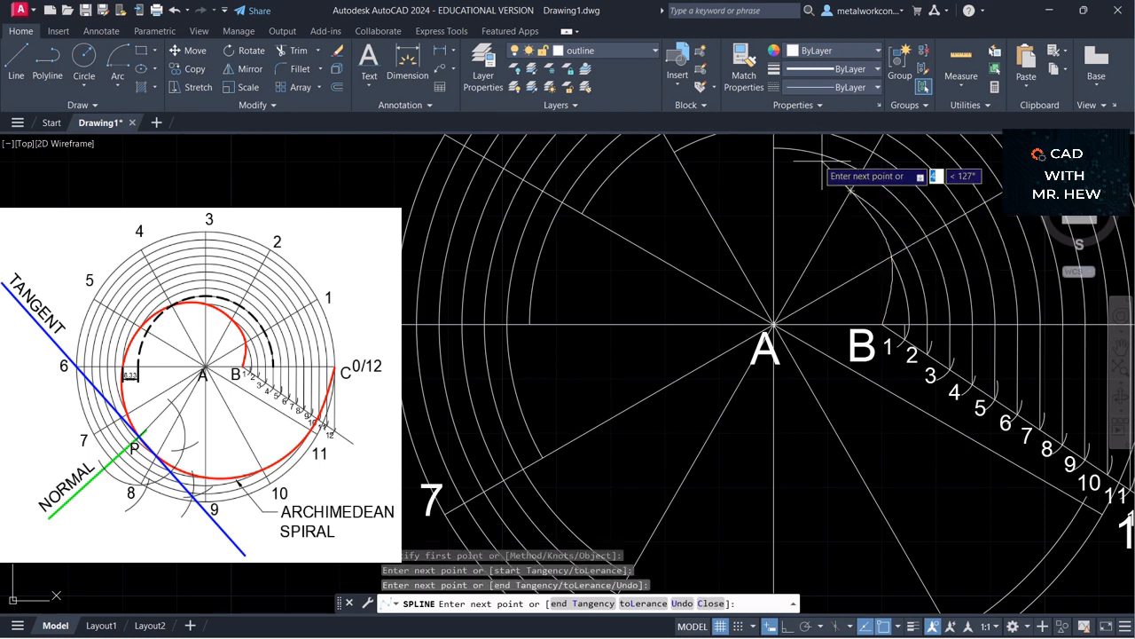
left_click(773, 148)
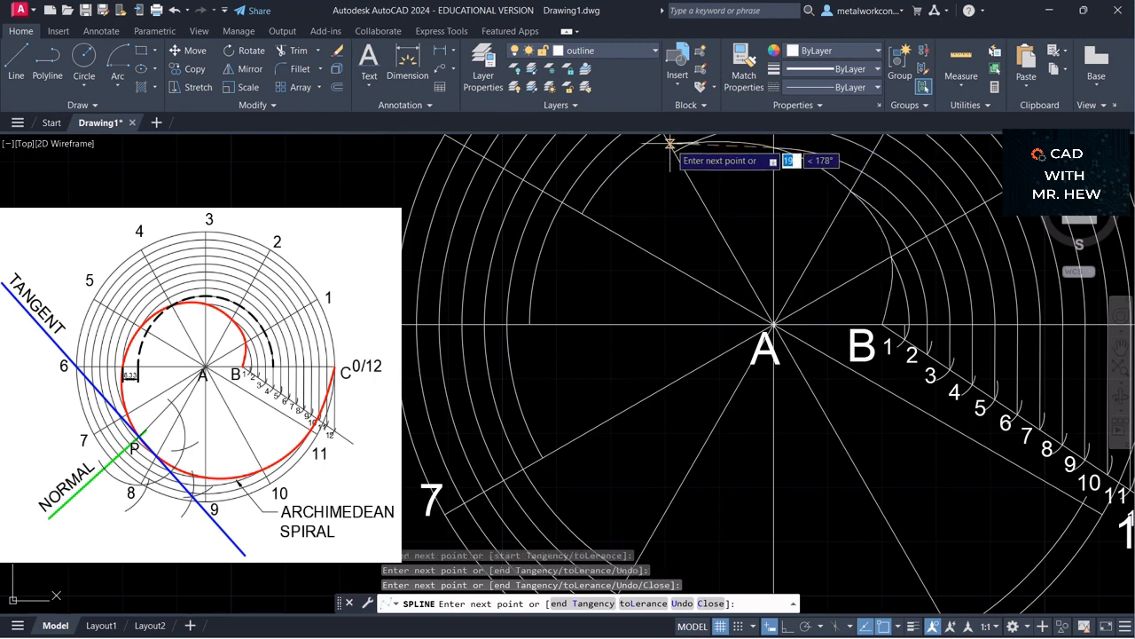
Step: Continue the spline through the successive arc endpoints on radial lines 4, 5 and 6
scroll(674, 151, "down", 3)
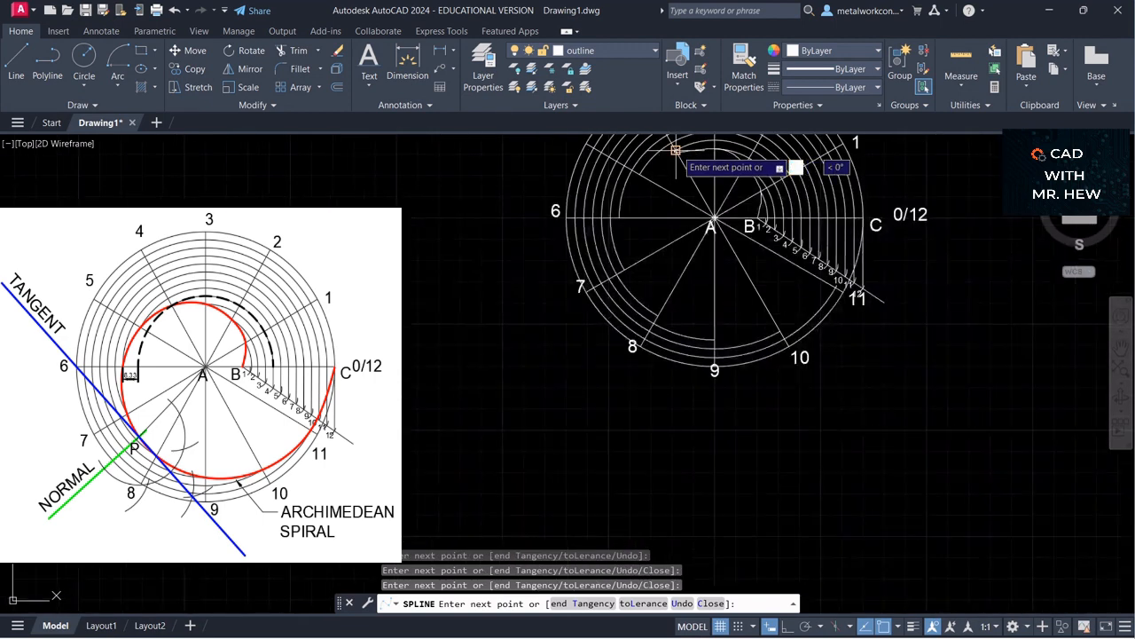
scroll(674, 153, "up", 2)
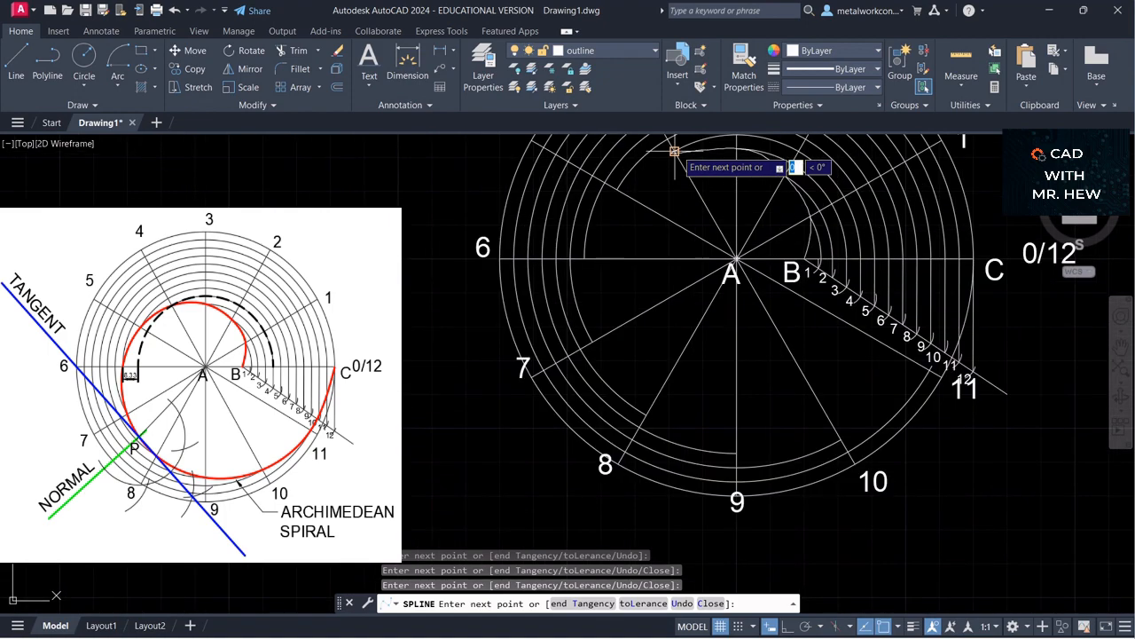
left_click(1120, 350)
mouse_move(1053, 312)
left_mouse_down()
mouse_move(1065, 416)
mouse_move(1046, 390)
mouse_move(1053, 408)
left_mouse_up()
scroll(1053, 408, "down", 2)
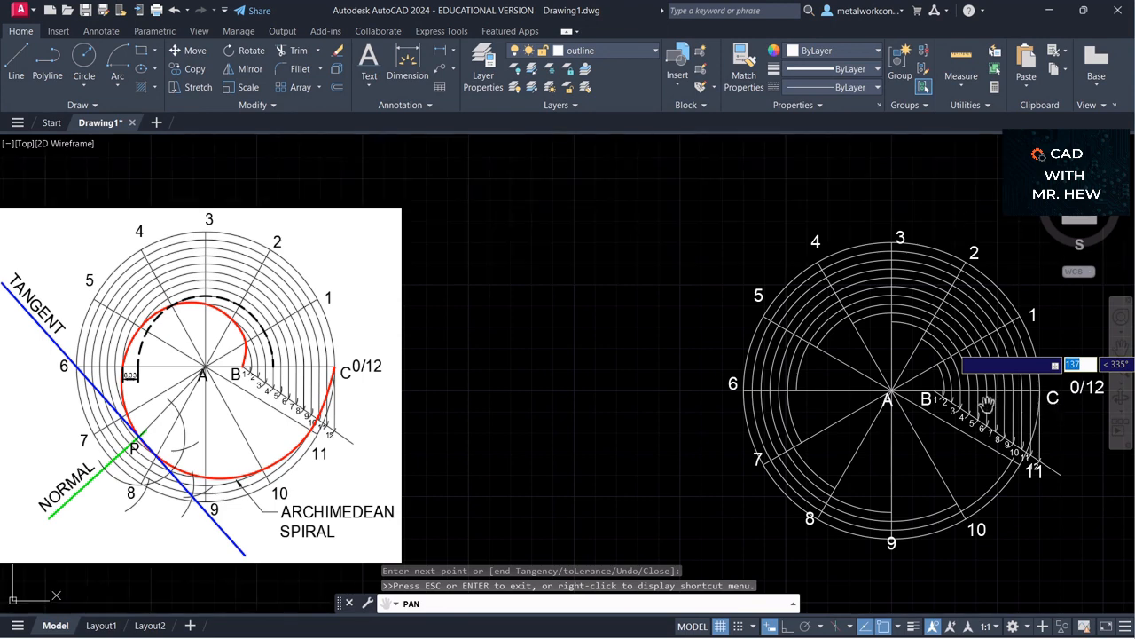
key("Escape")
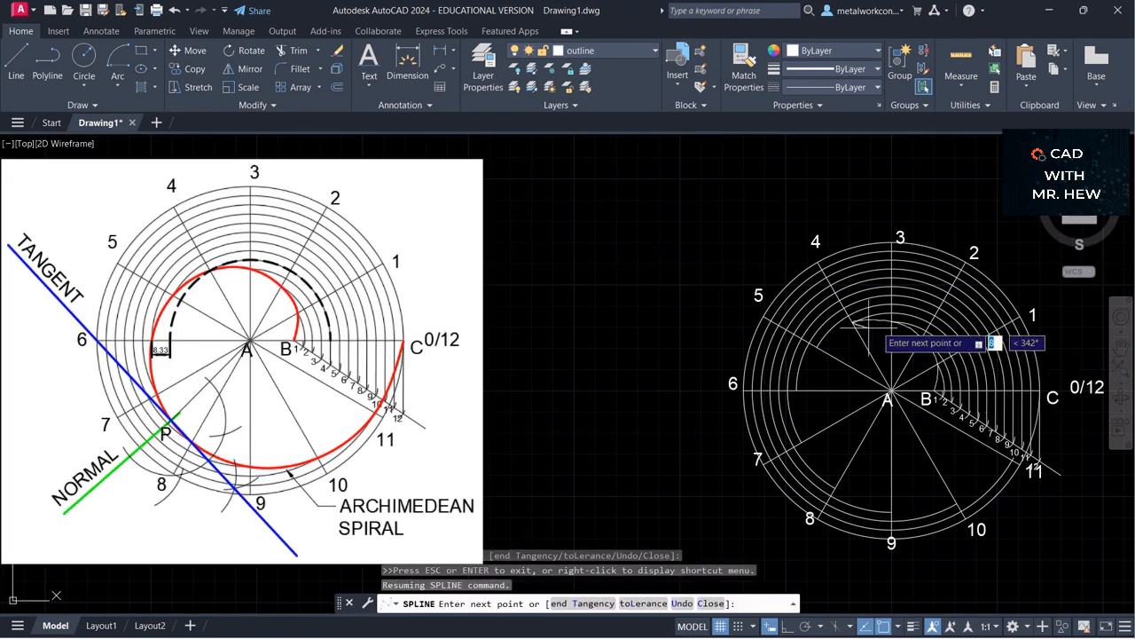
left_click(816, 346)
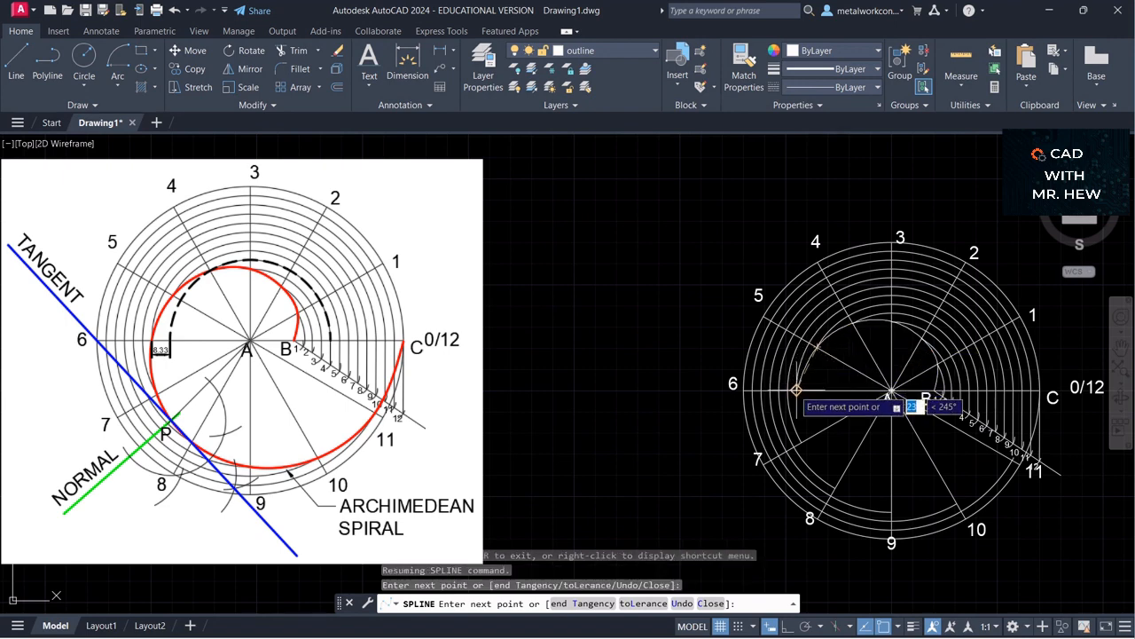
left_click(797, 390)
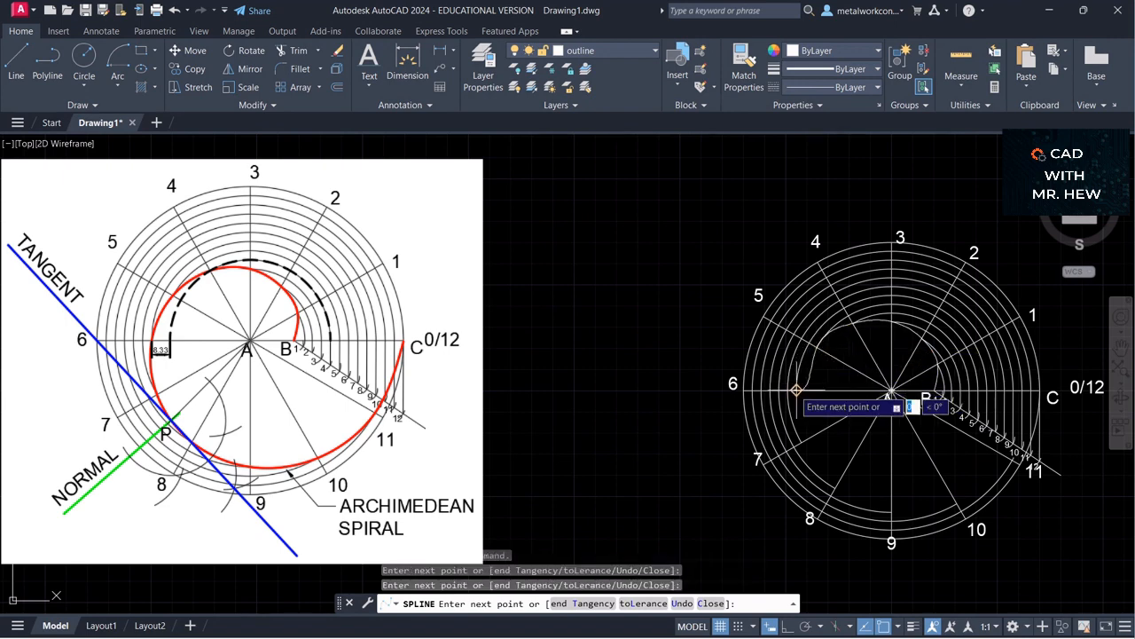
Step: Complete the spline through the arc endpoints on radial lines 7 to 11, ending it at point C
left_click(800, 441)
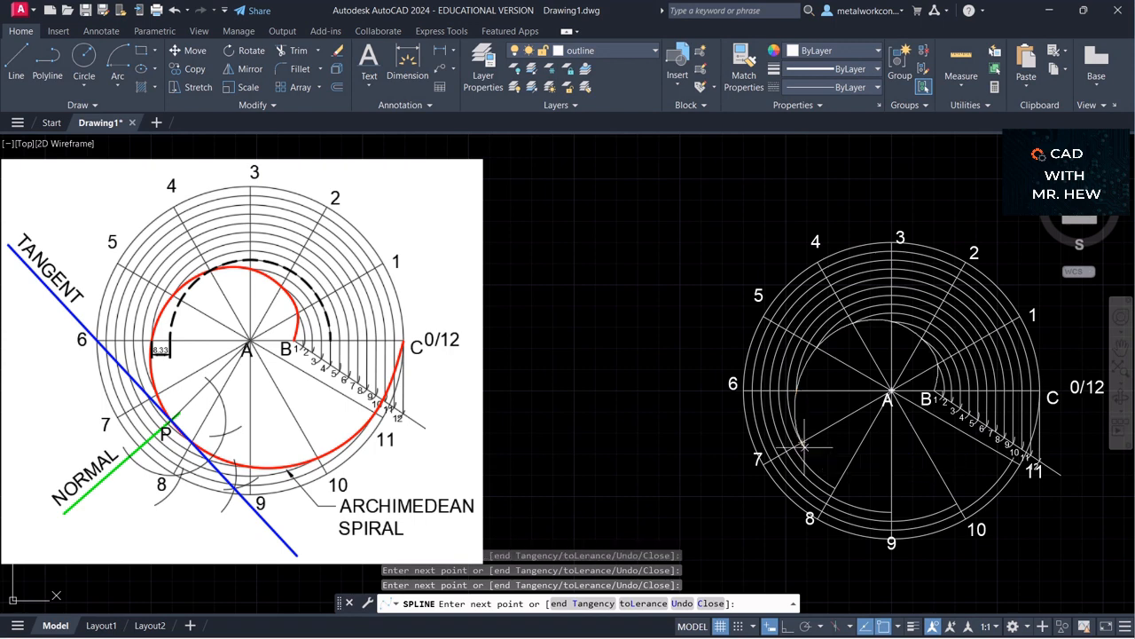
left_click(834, 488)
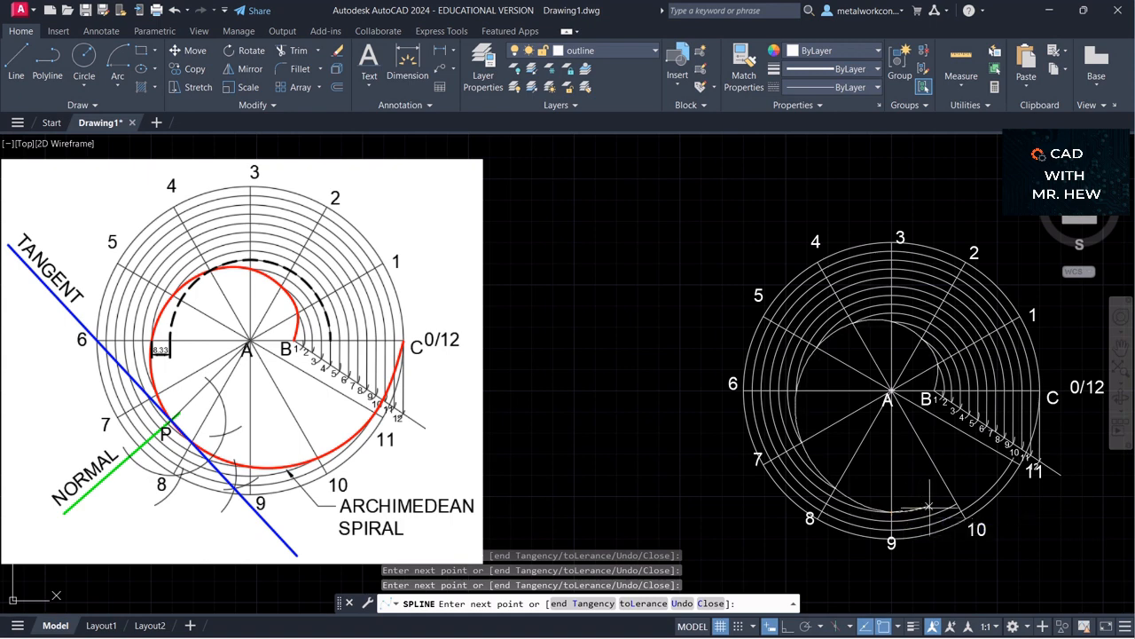
left_click(957, 503)
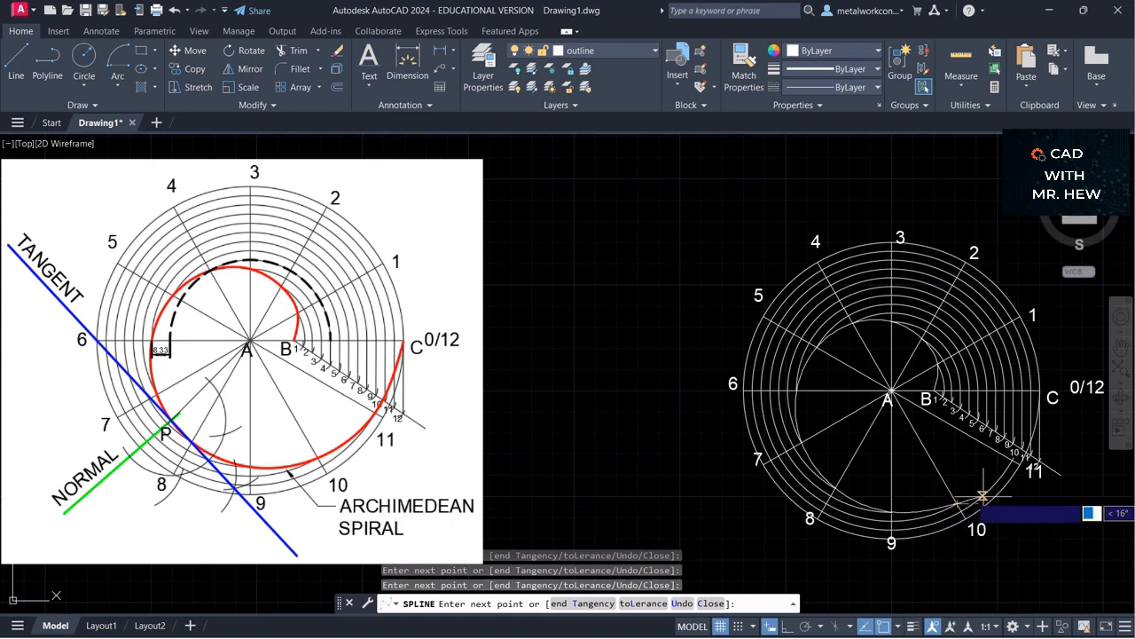
left_click(1013, 461)
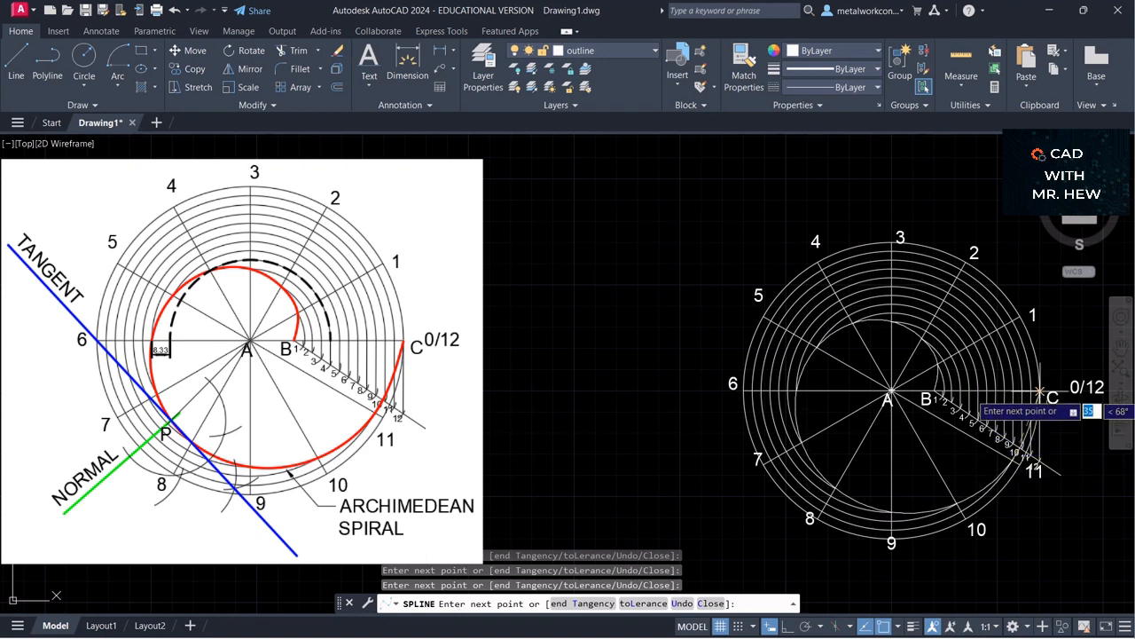
left_click(1039, 390)
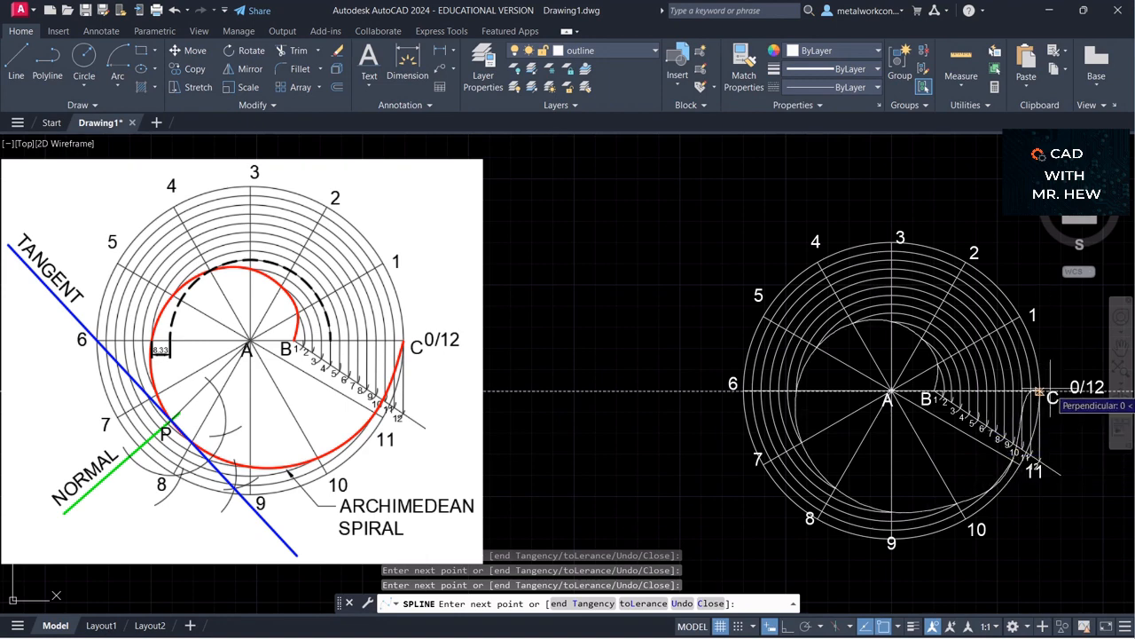
key("Return")
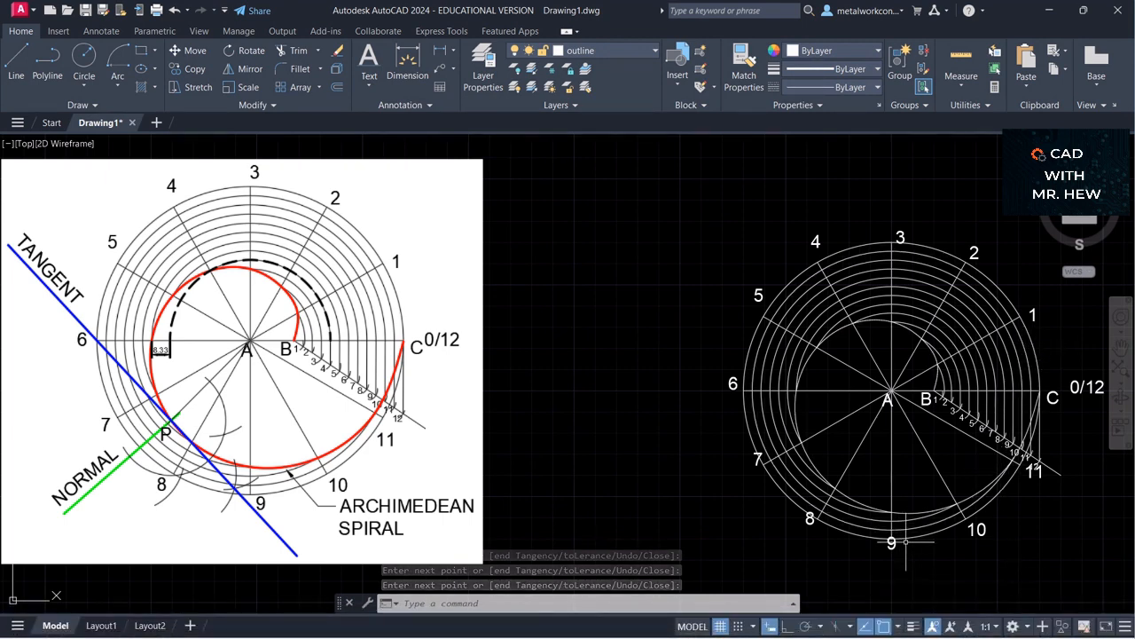
Step: Turn on lineweight display and grid snap for the drawing
left_click(913, 626)
key("F9")
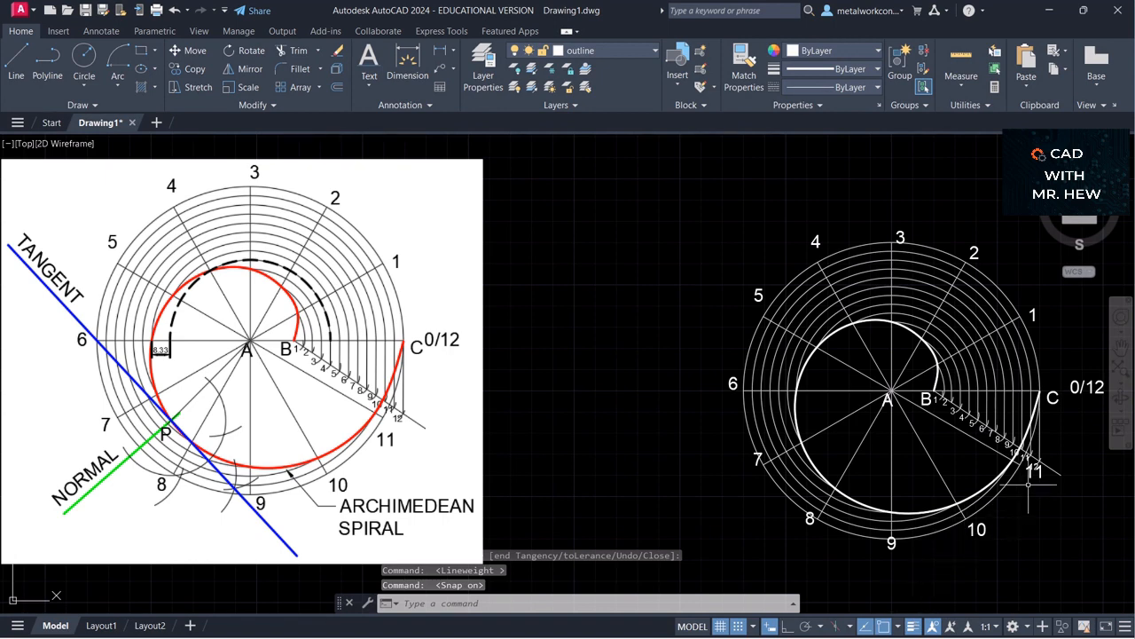
left_click(1121, 346)
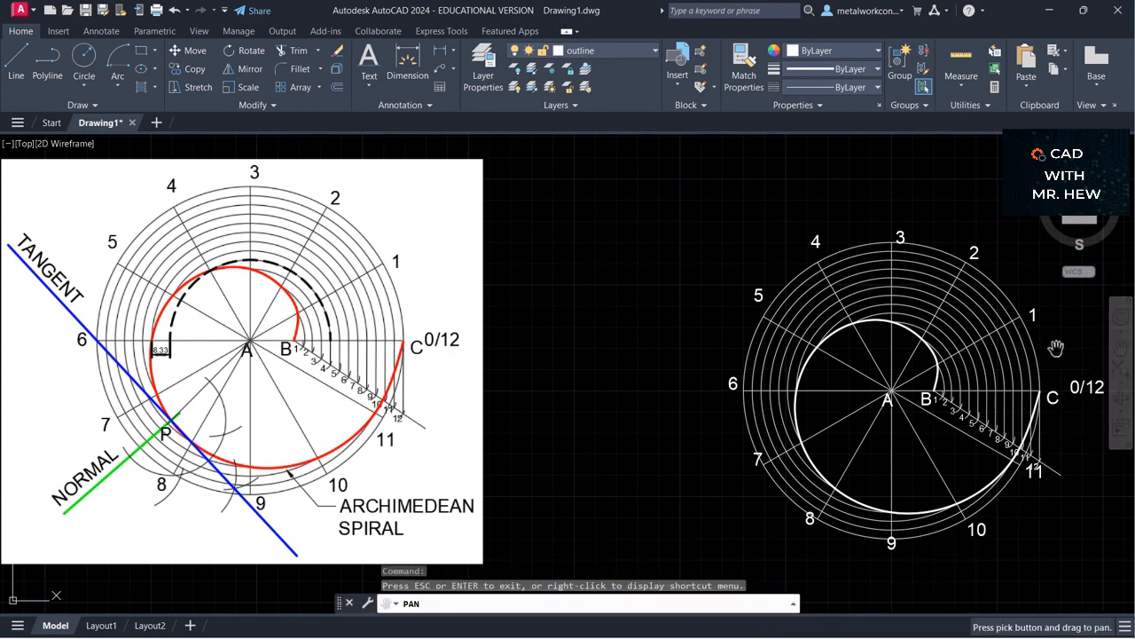
left_click_drag(1055, 347, 978, 311)
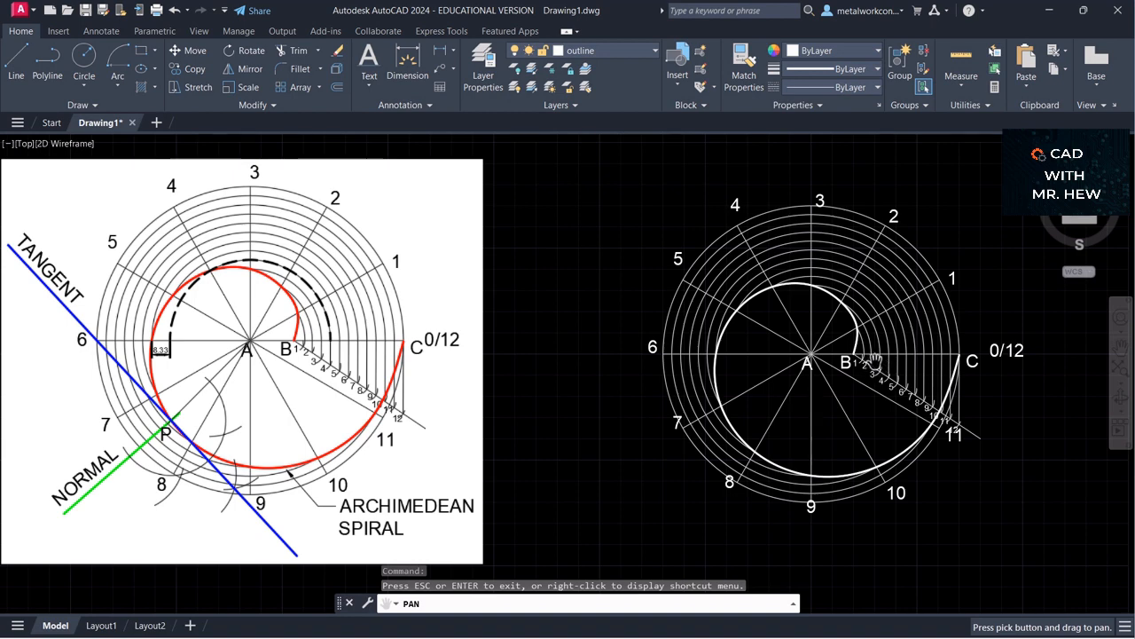
Step: On the hidden layer, with snap off, draw a semicircular arc of about 37 radius centred at A, from line AC to line A6
left_click(625, 47)
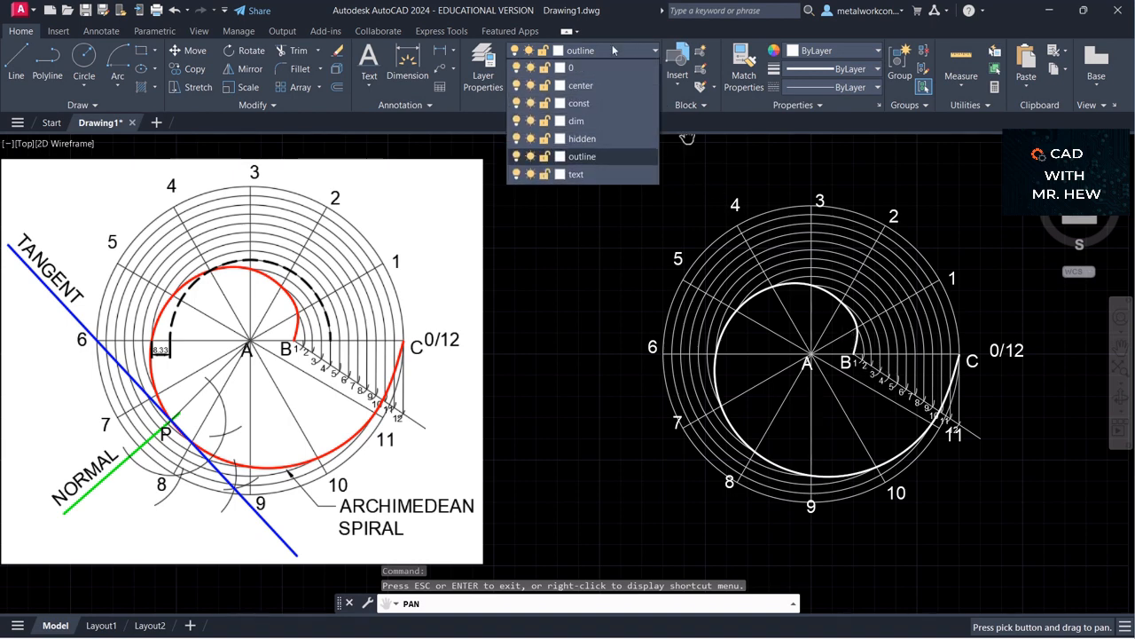
left_click(587, 140)
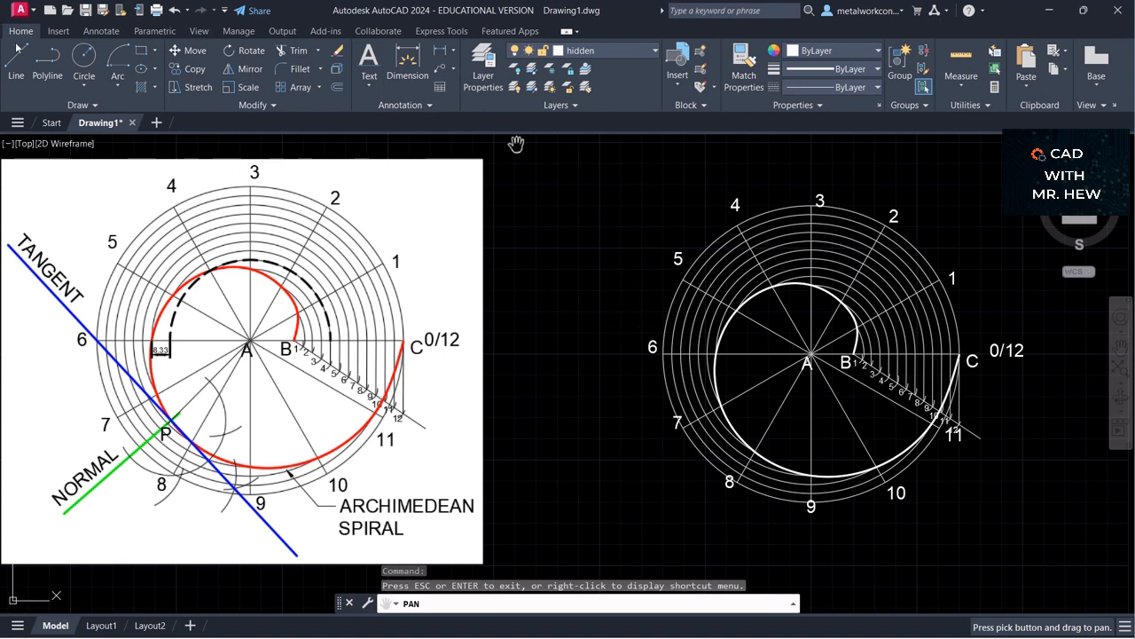
left_click(118, 86)
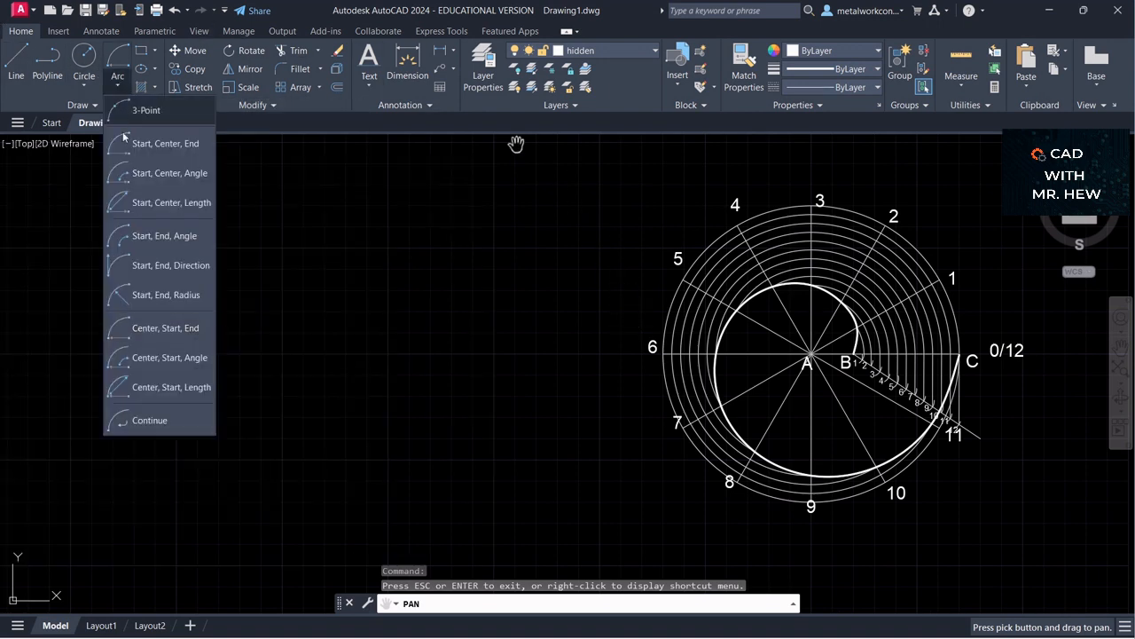
left_click(138, 330)
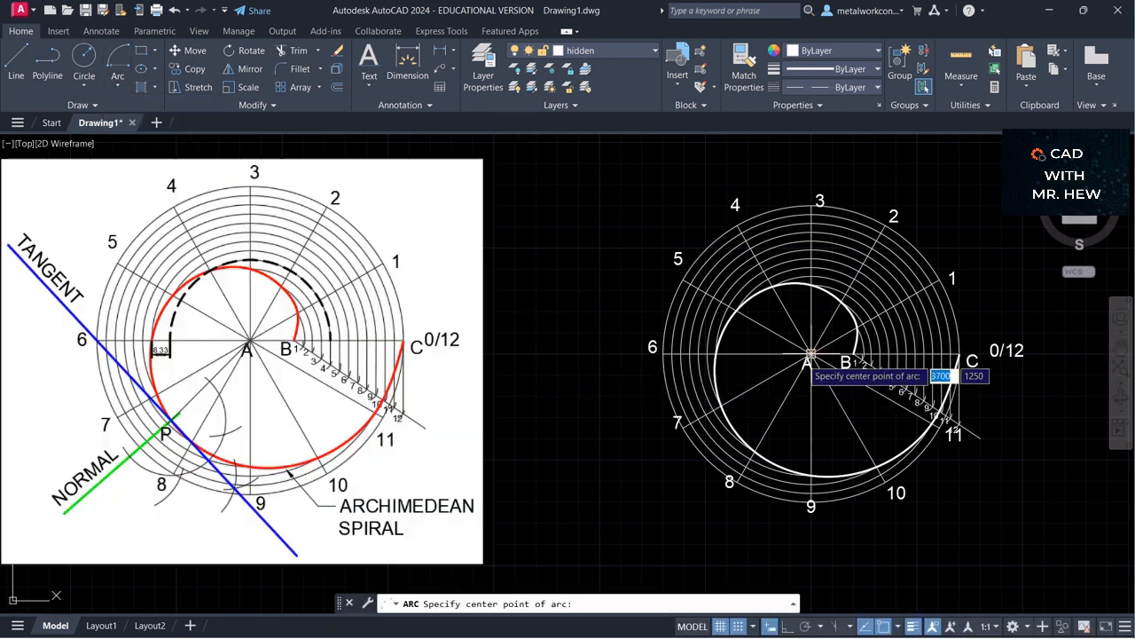
left_click(810, 354)
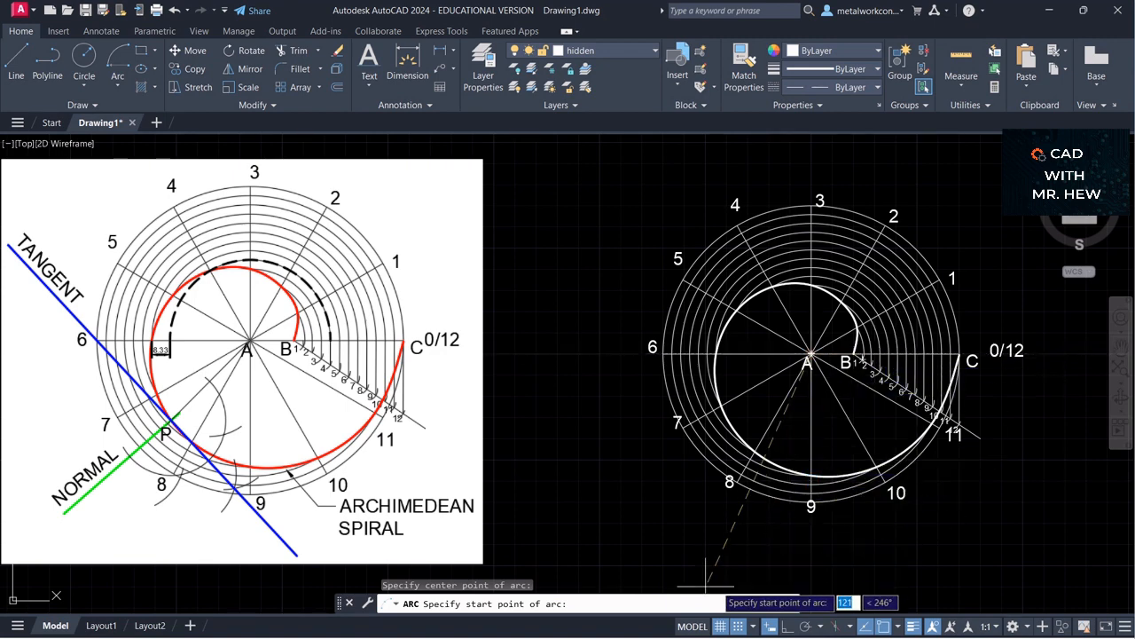
left_click(738, 627)
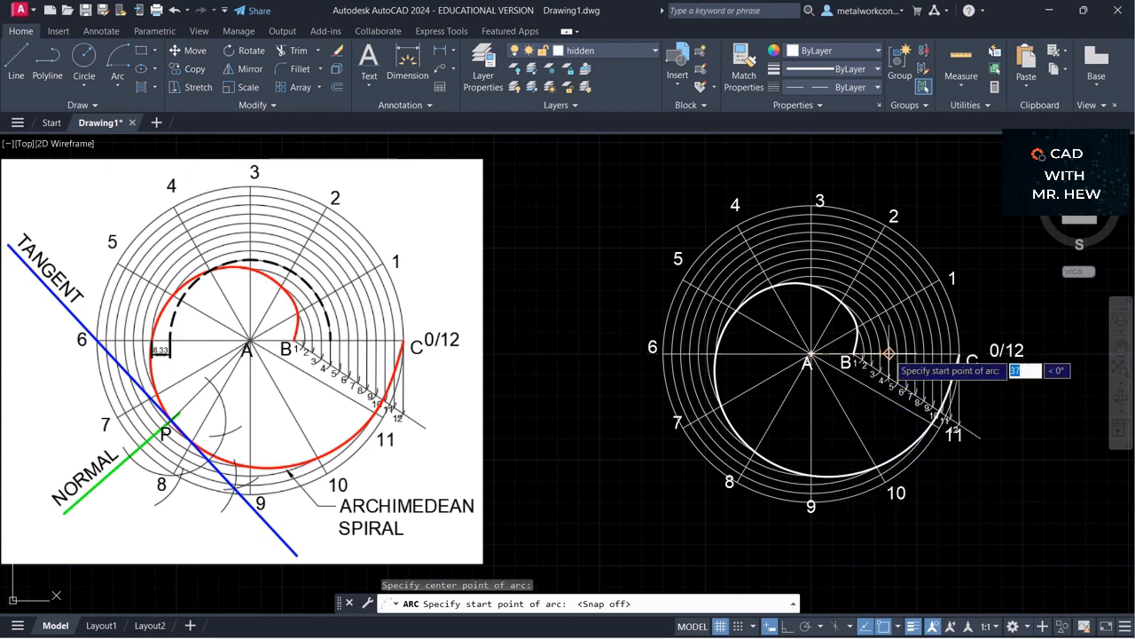
left_click(889, 353)
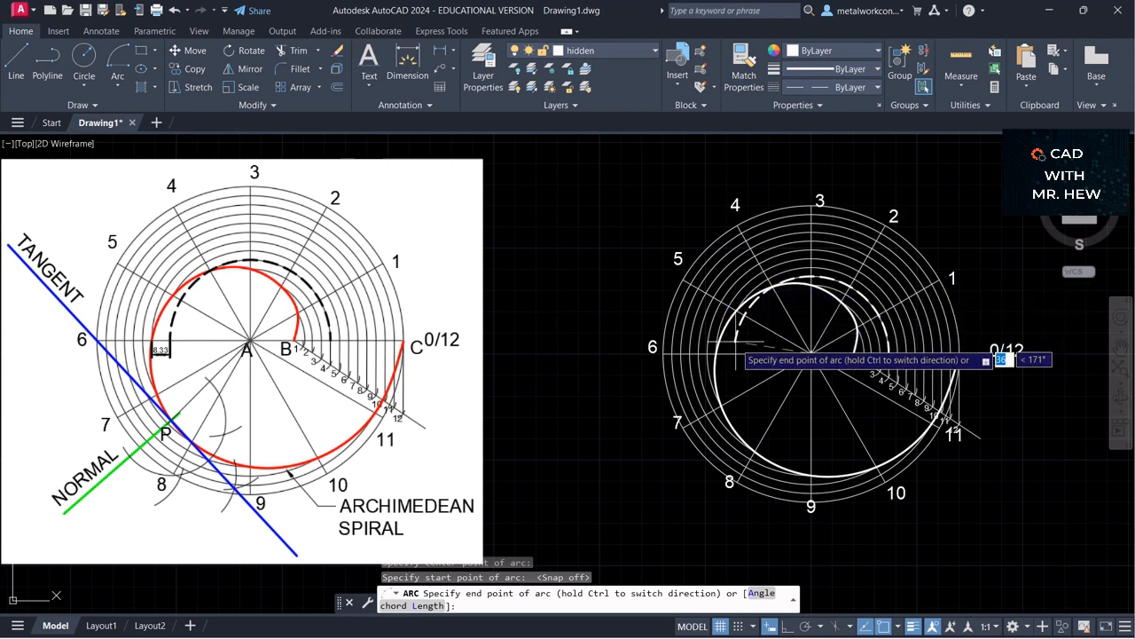
left_click(737, 353)
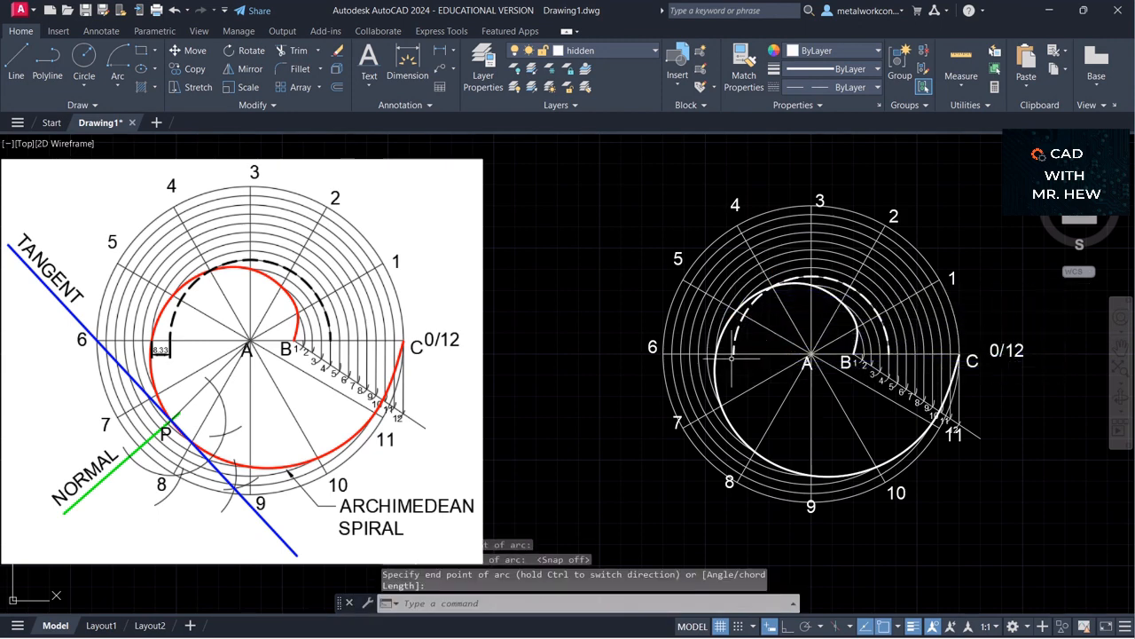
key("Return")
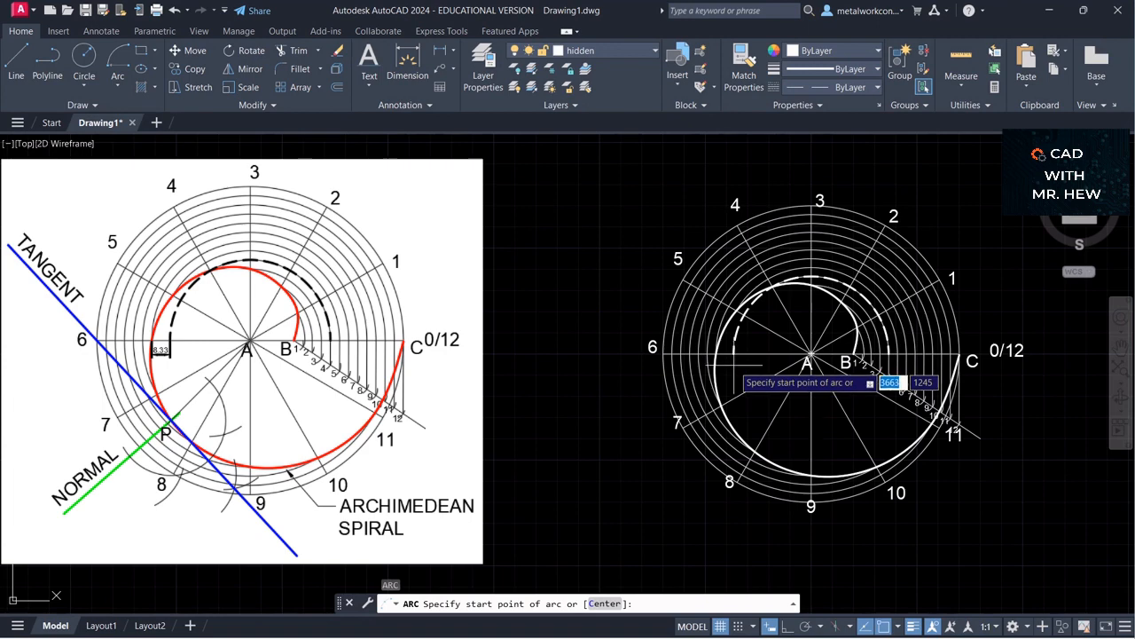
key("Escape")
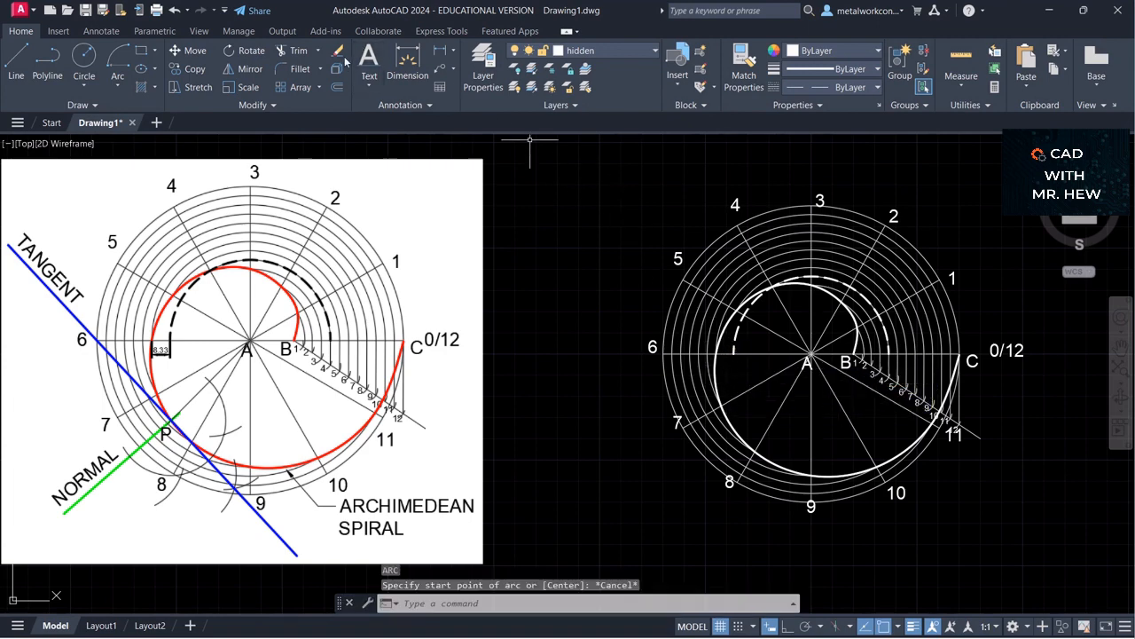
left_click(366, 86)
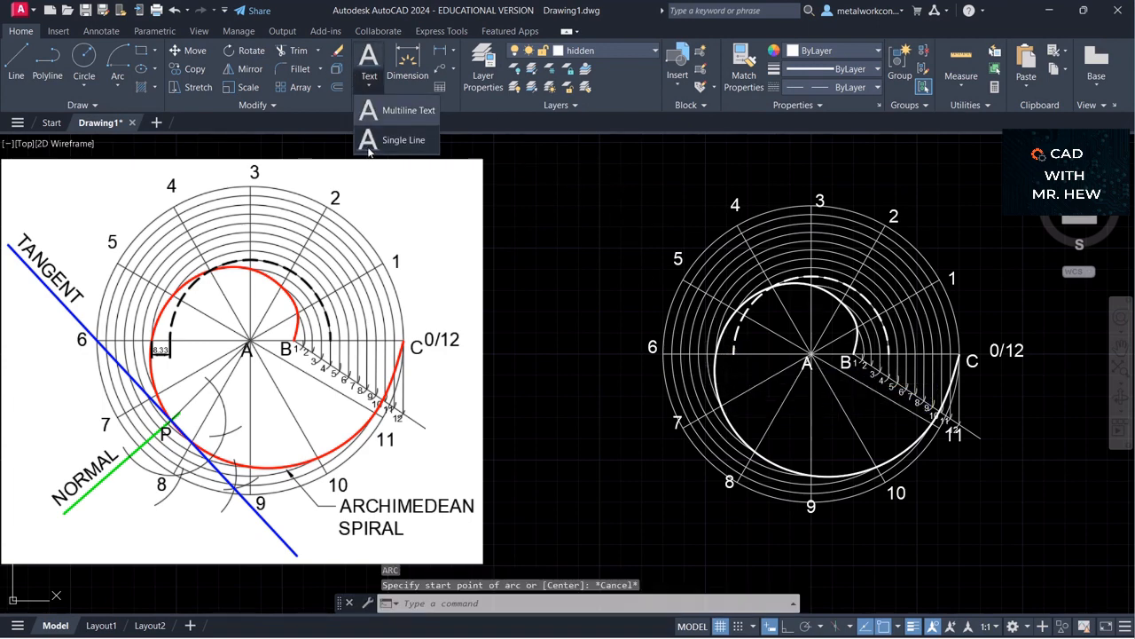
left_click(369, 147)
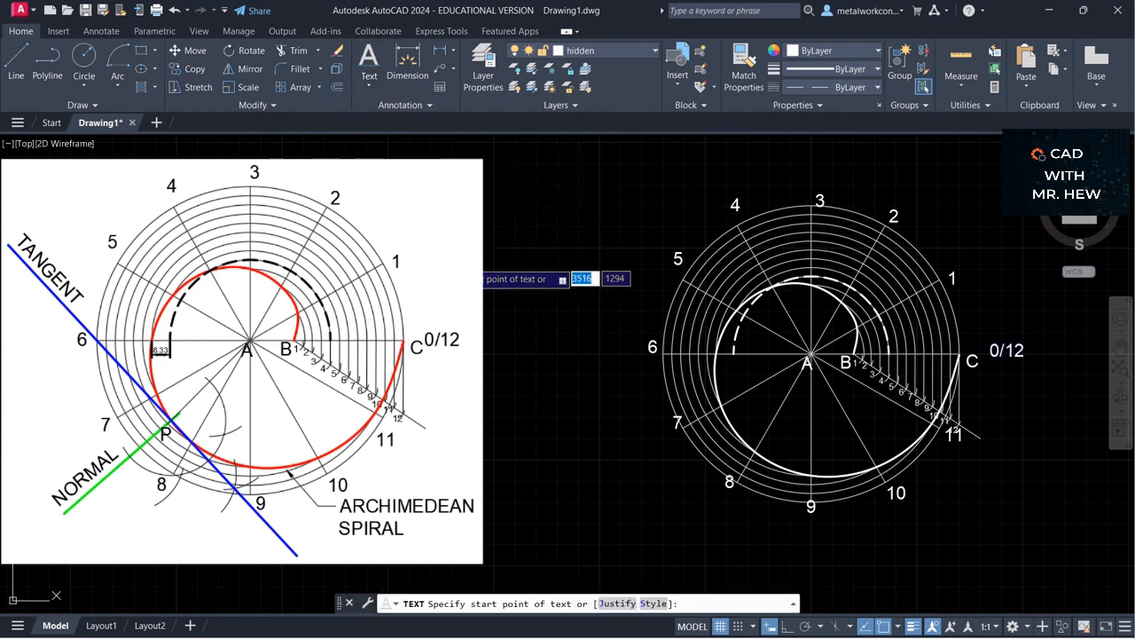
key("Escape")
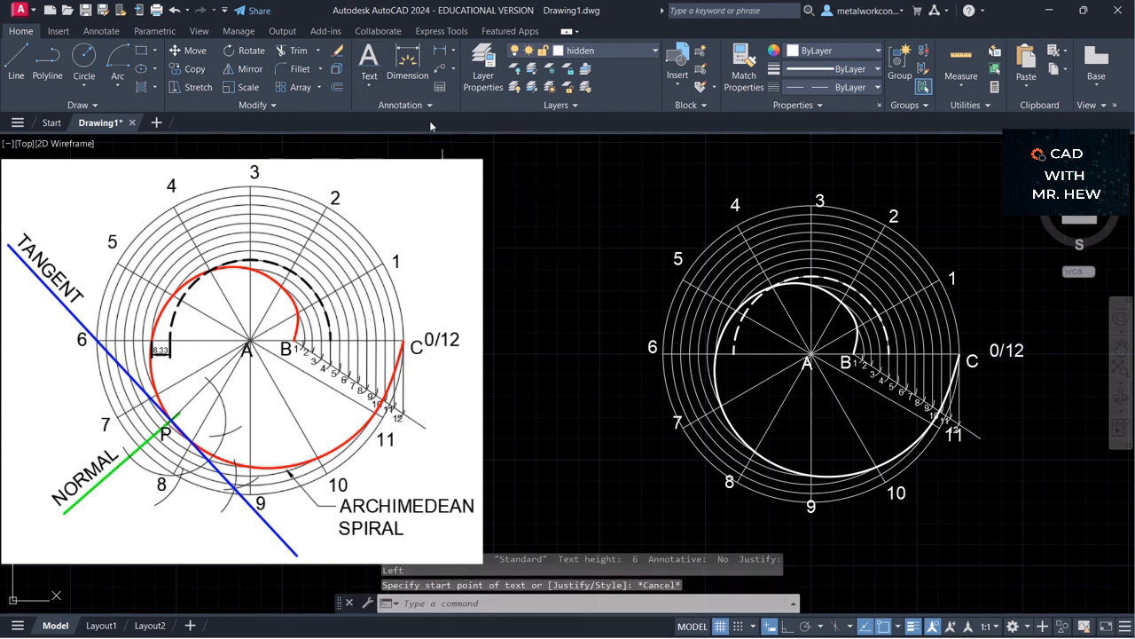
Step: Add a horizontal linear dimension below line A6, from the spiral's crossing to the dashed arc's endpoint
left_click(440, 53)
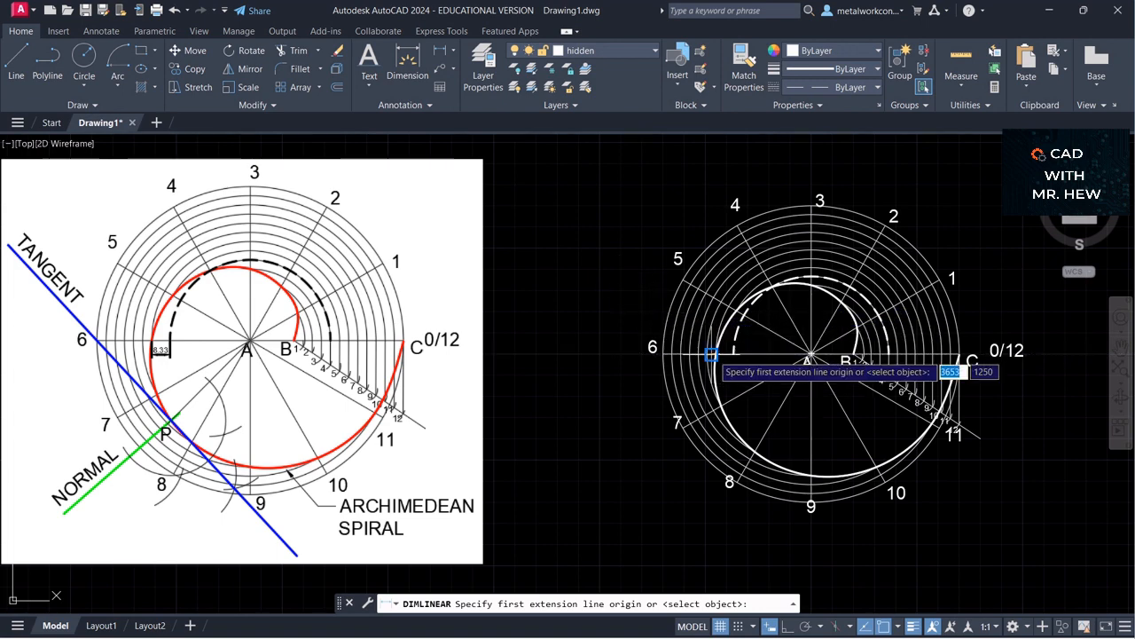
scroll(717, 355, "up", 2)
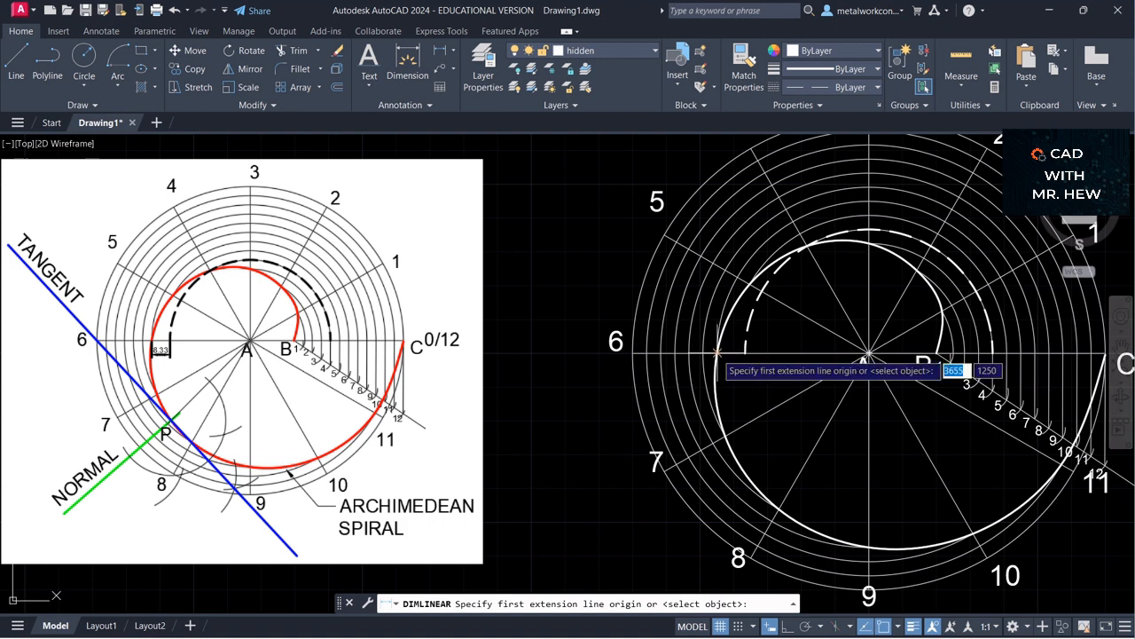
left_click(717, 353)
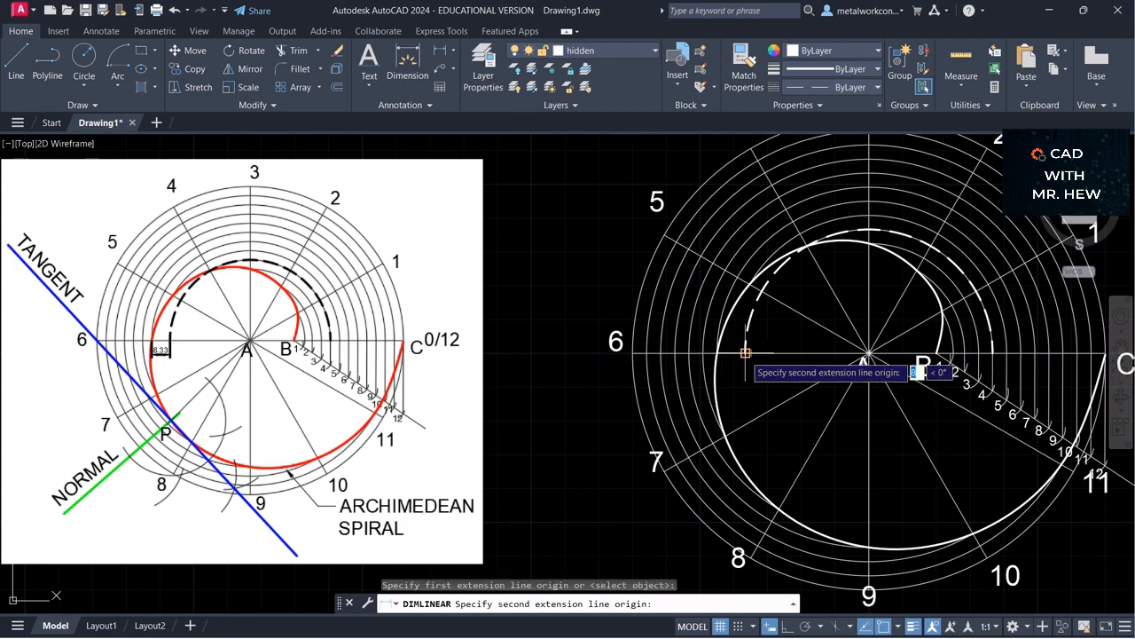
left_click(745, 352)
left_click(767, 378)
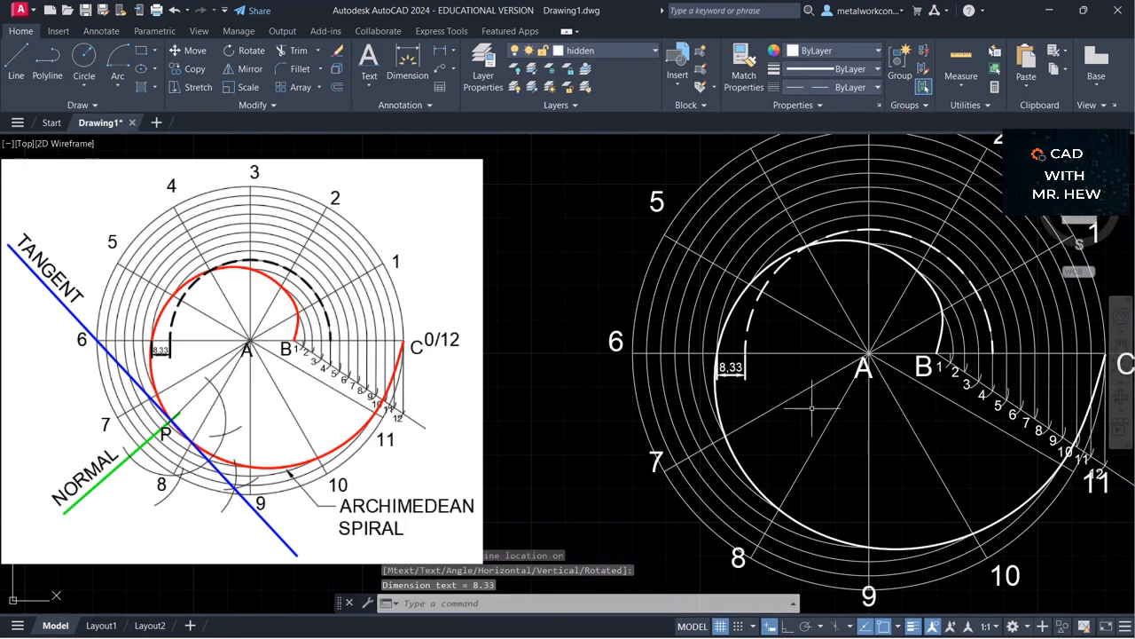
key("Escape")
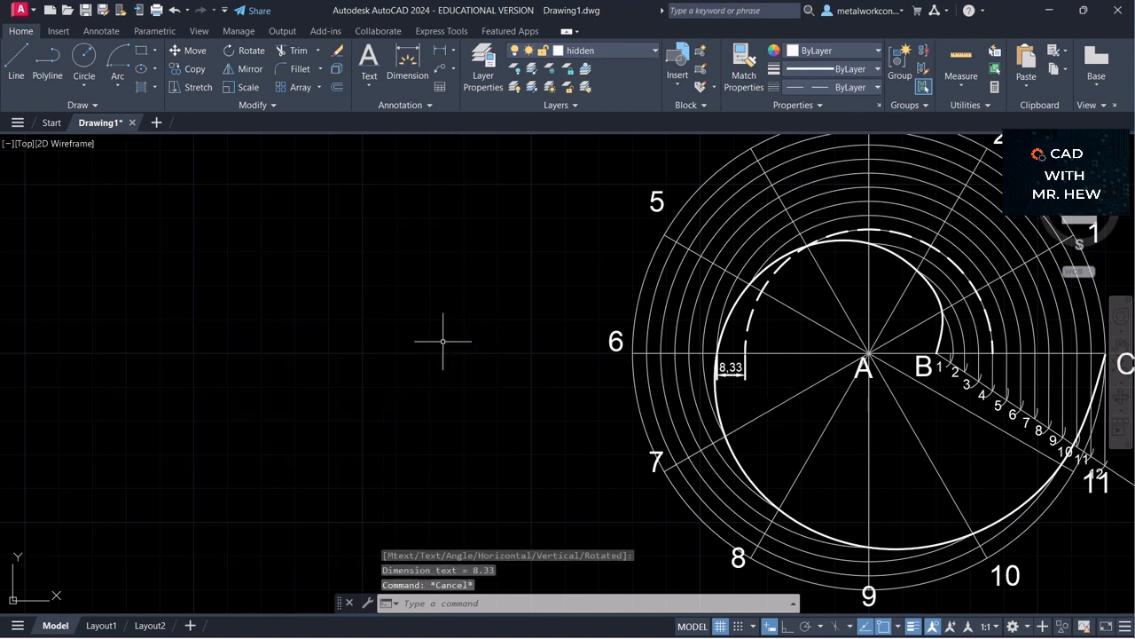
Step: Modify the ISO-25 dimension style to use a period as the decimal separator
type("im")
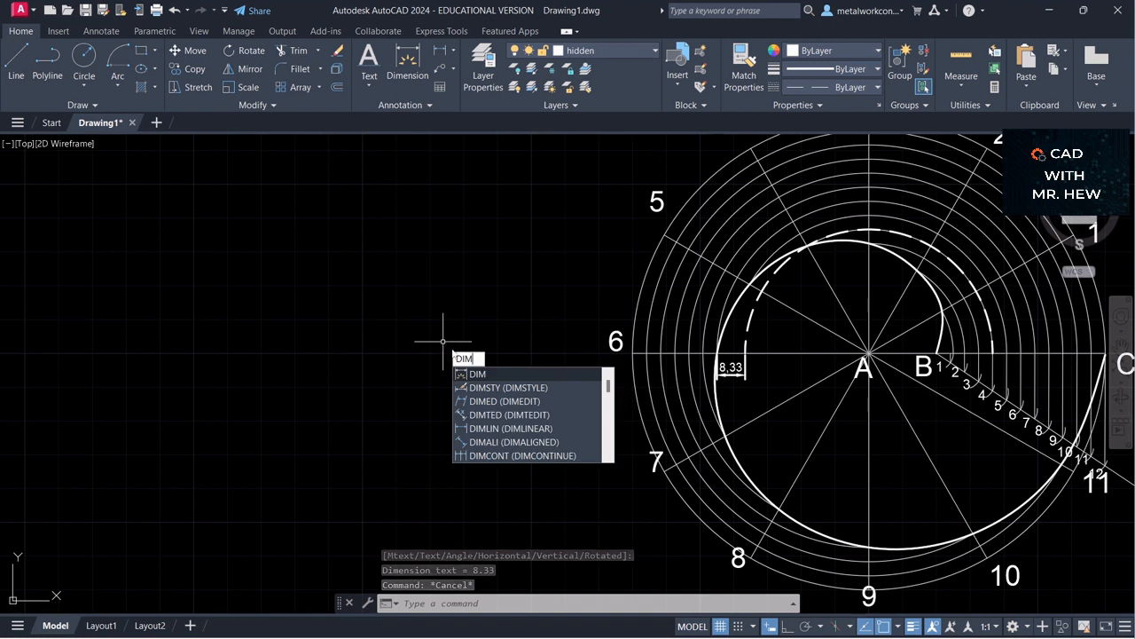
left_click(495, 388)
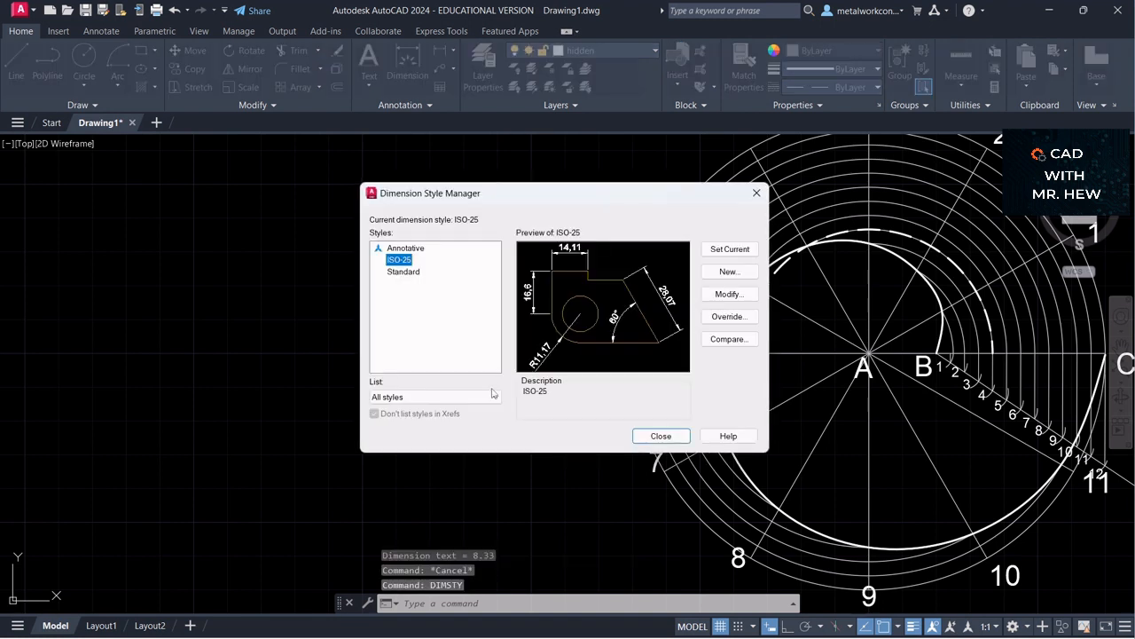
left_click(723, 297)
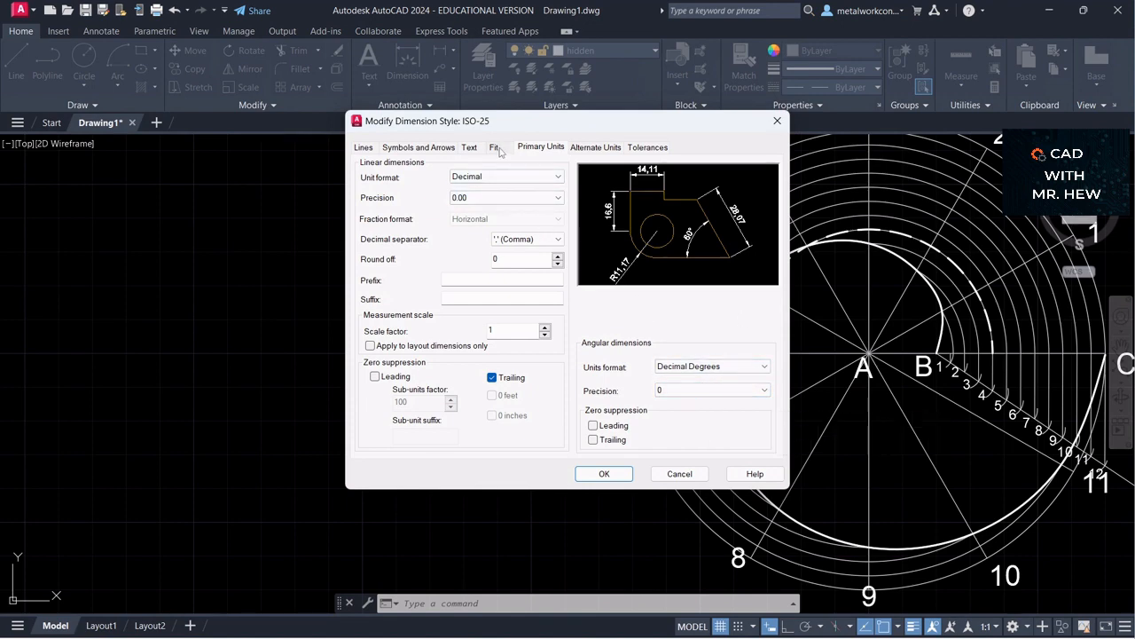
left_click(525, 240)
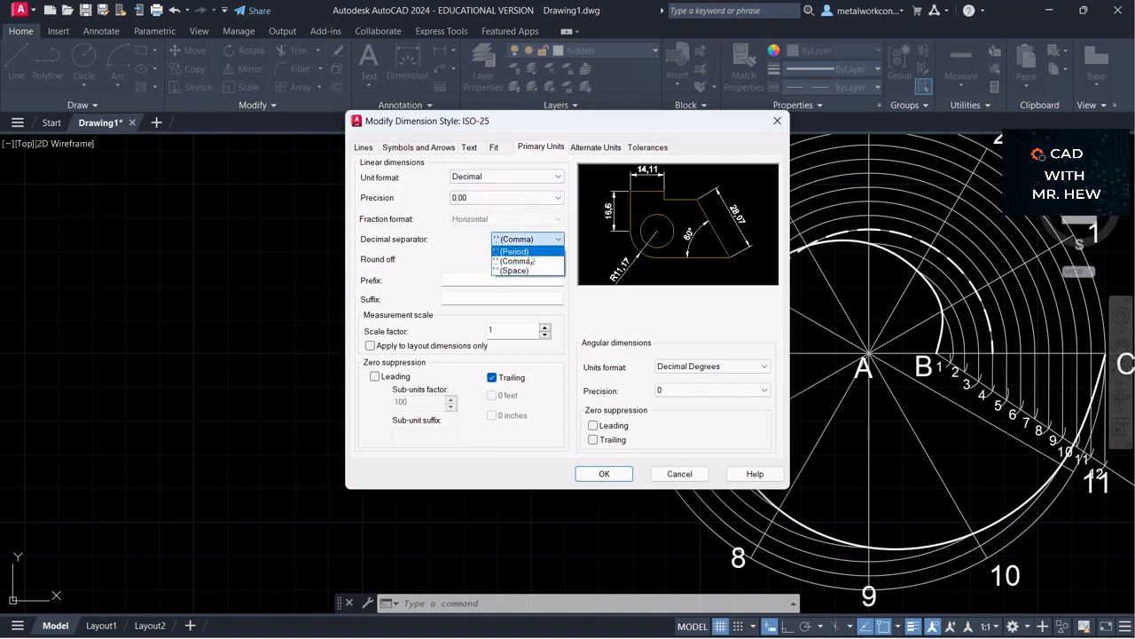
left_click(523, 252)
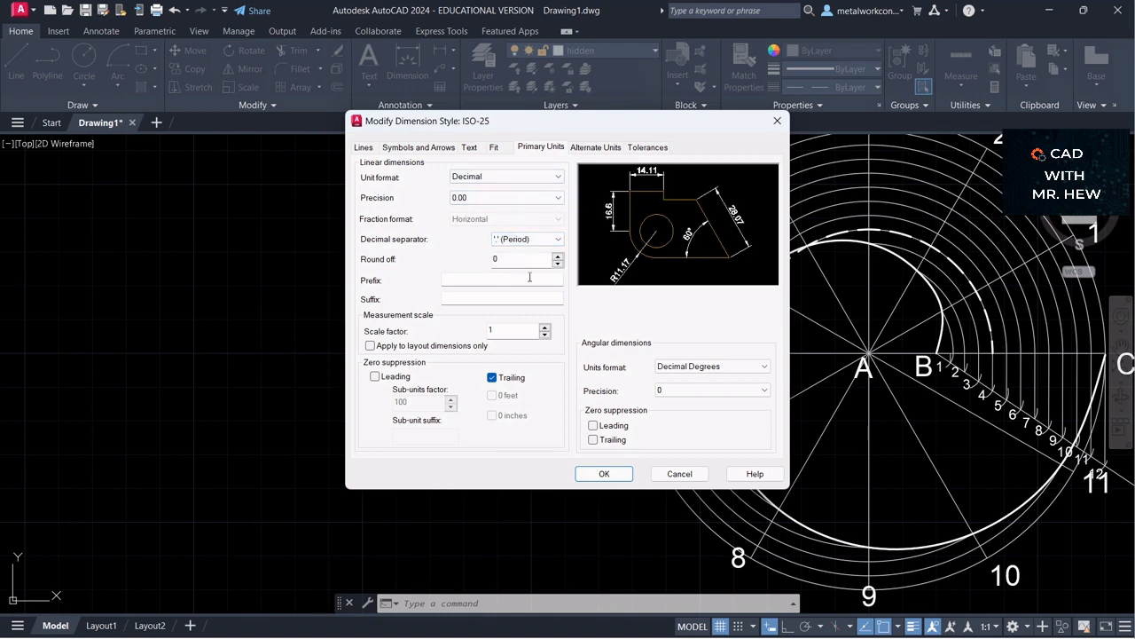
left_click(604, 476)
left_click(661, 436)
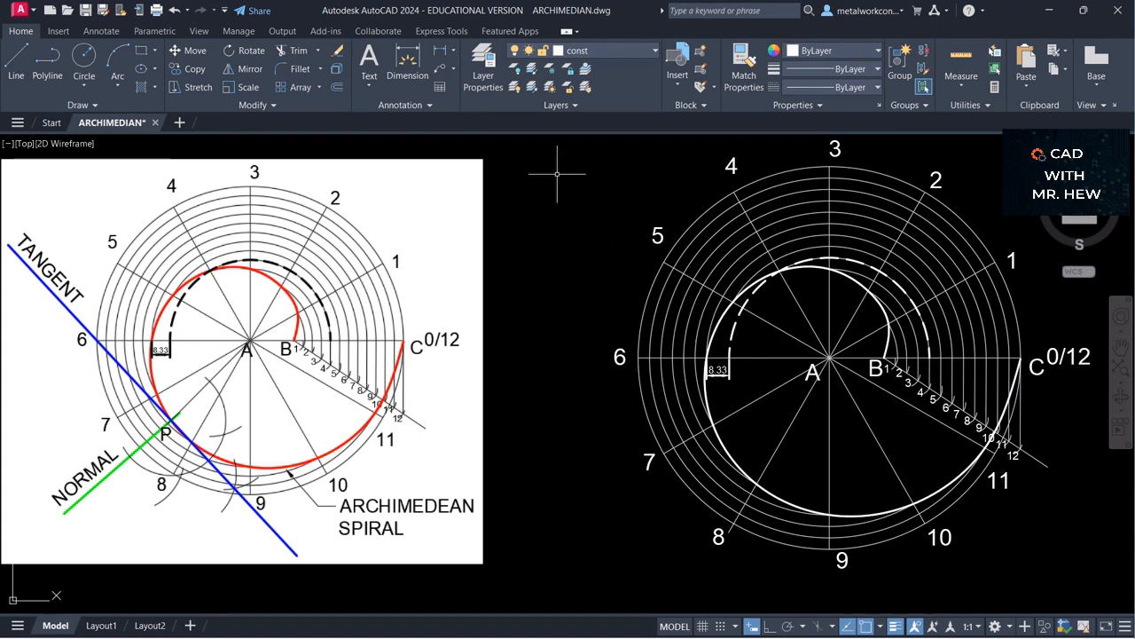
Step: Add a leader pointing to the spiral between radial lines 9 and 10, with the two-line text ARCHIMEDEAN / SPIRAL
left_click(440, 51)
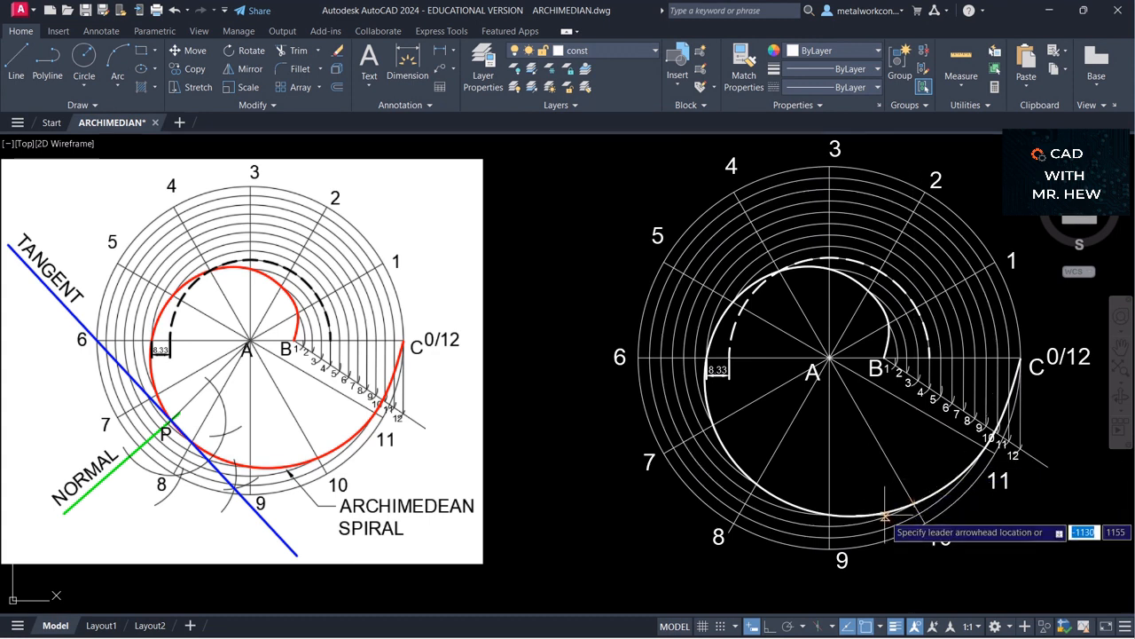
left_click(885, 514)
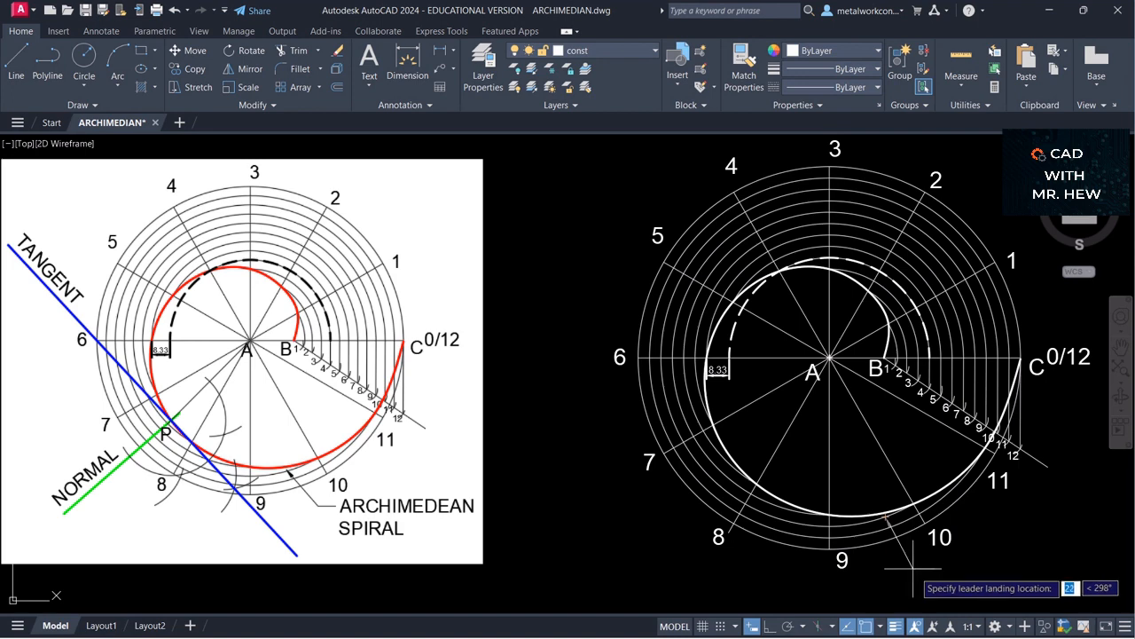
left_click(913, 570)
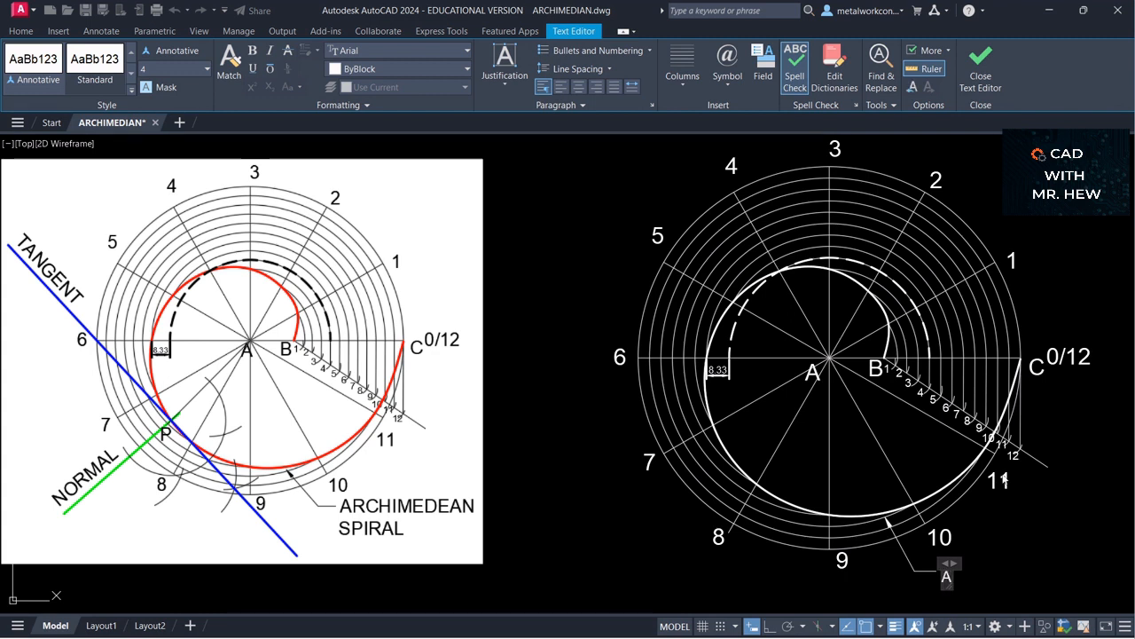
type("ARCHIME")
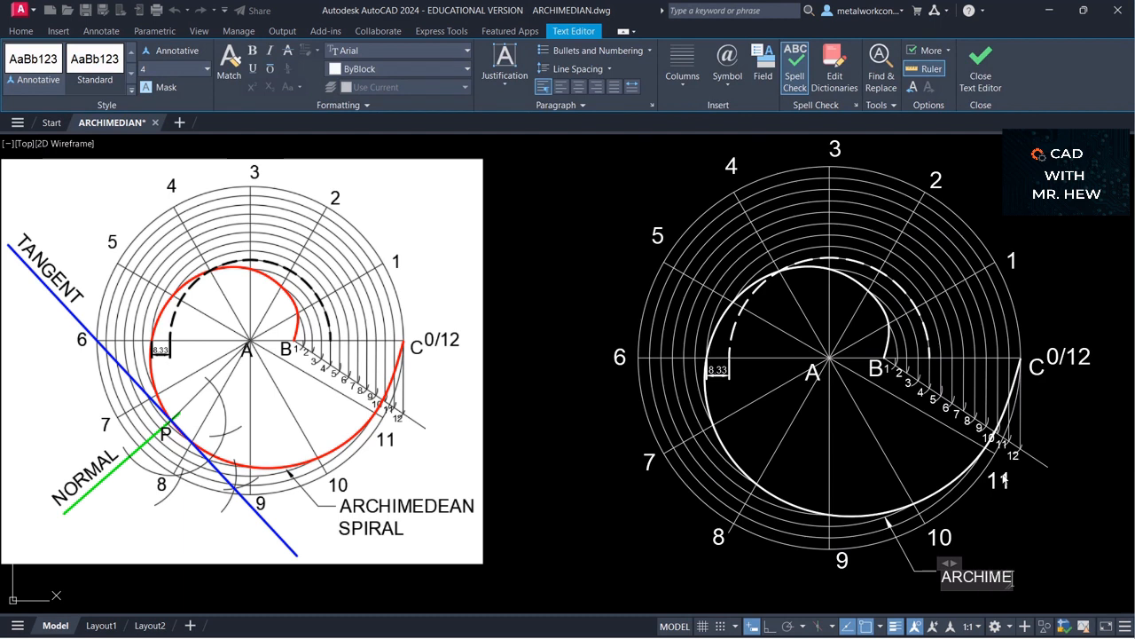
type("DEAN")
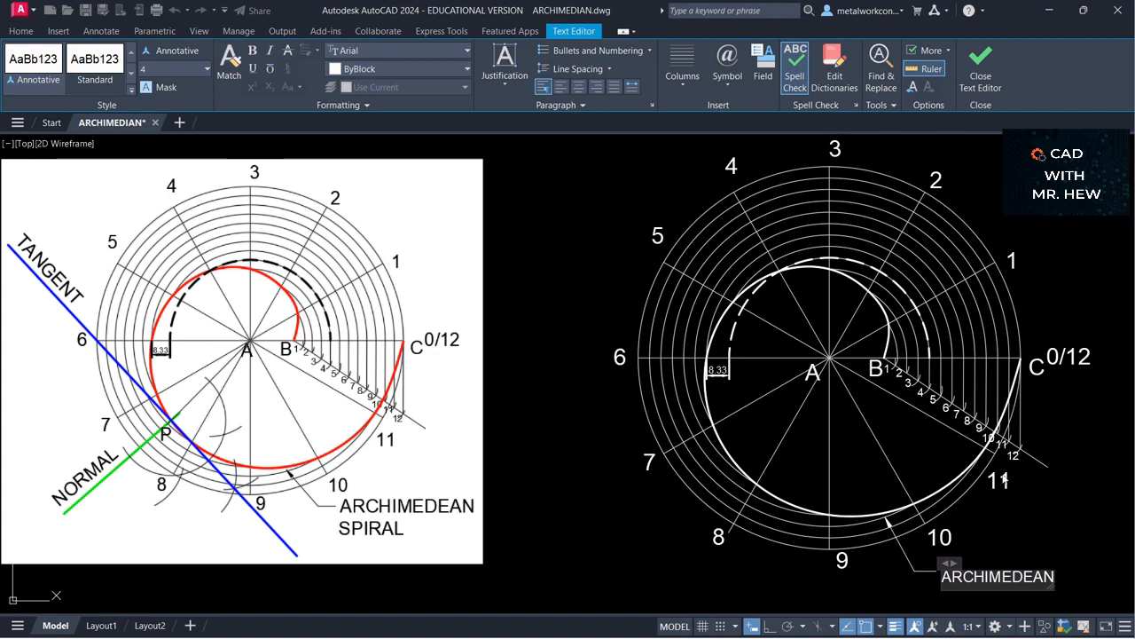
key("Return")
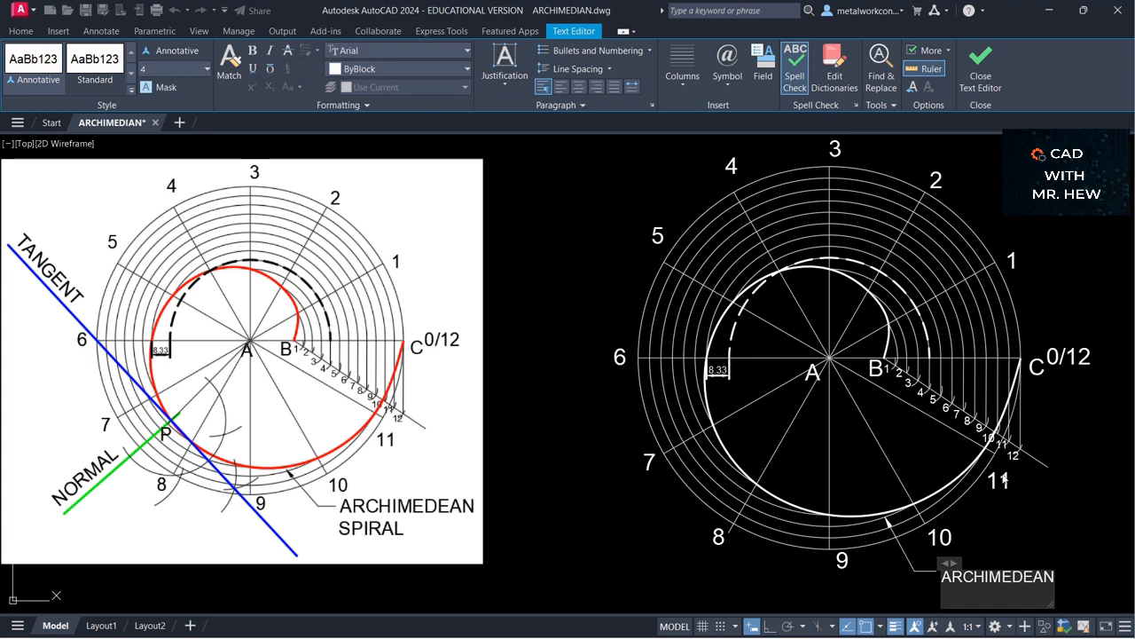
type("SPIRAL")
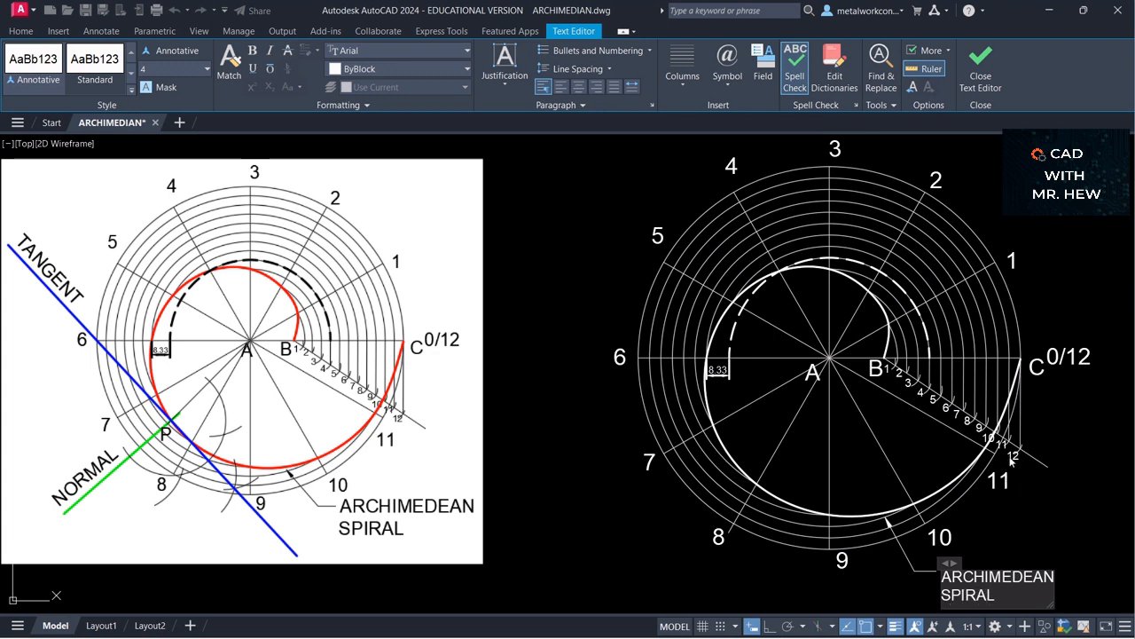
left_click(1037, 523)
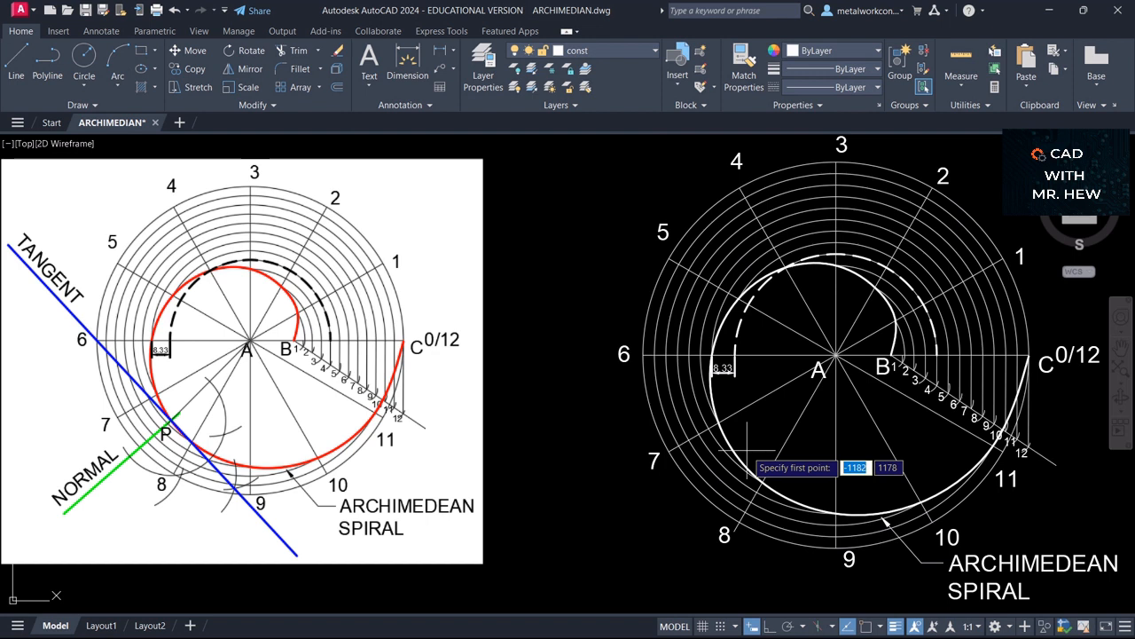
Step: Draw a short slanted line across the spiral between radial lines 7 and 8 to mark a point on the curve
left_click(715, 429)
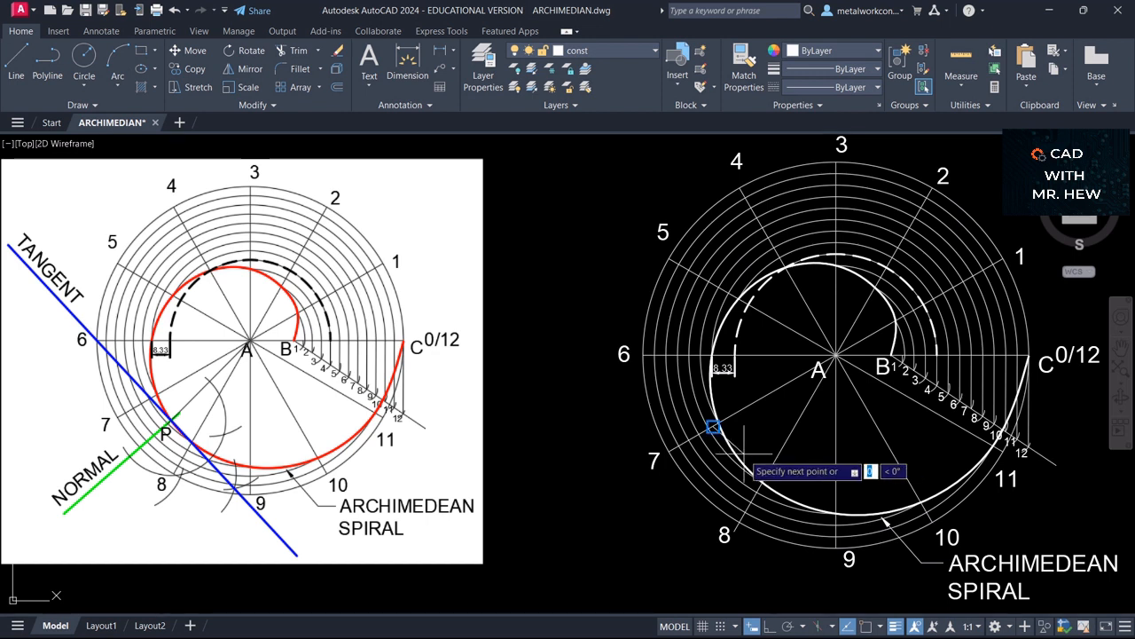
key("Escape")
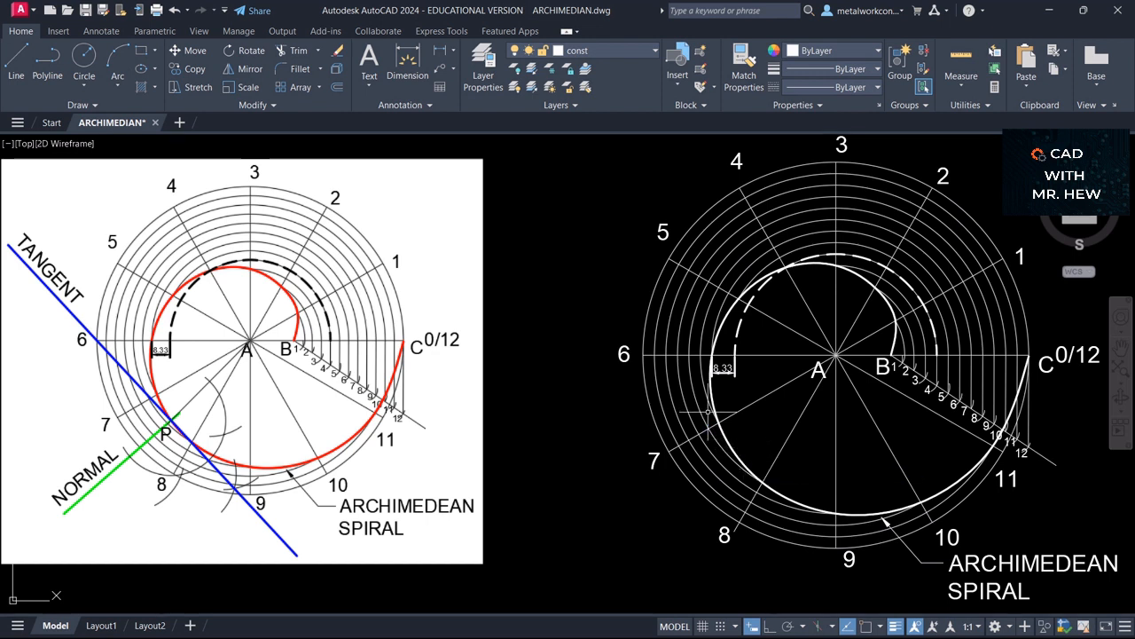
left_click(30, 54)
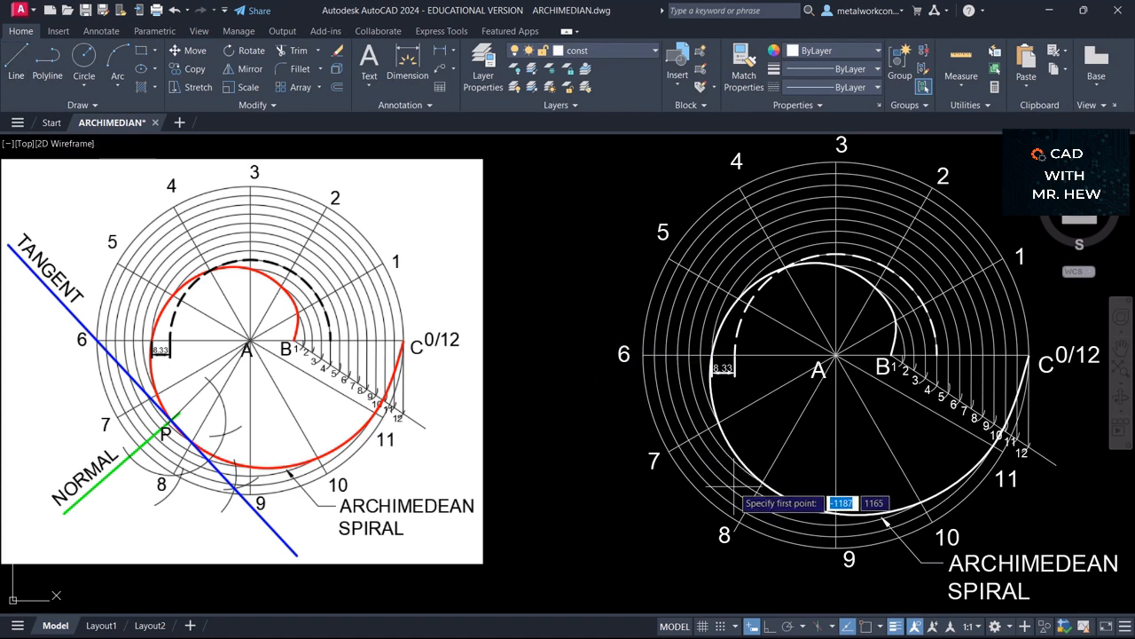
left_click(735, 467)
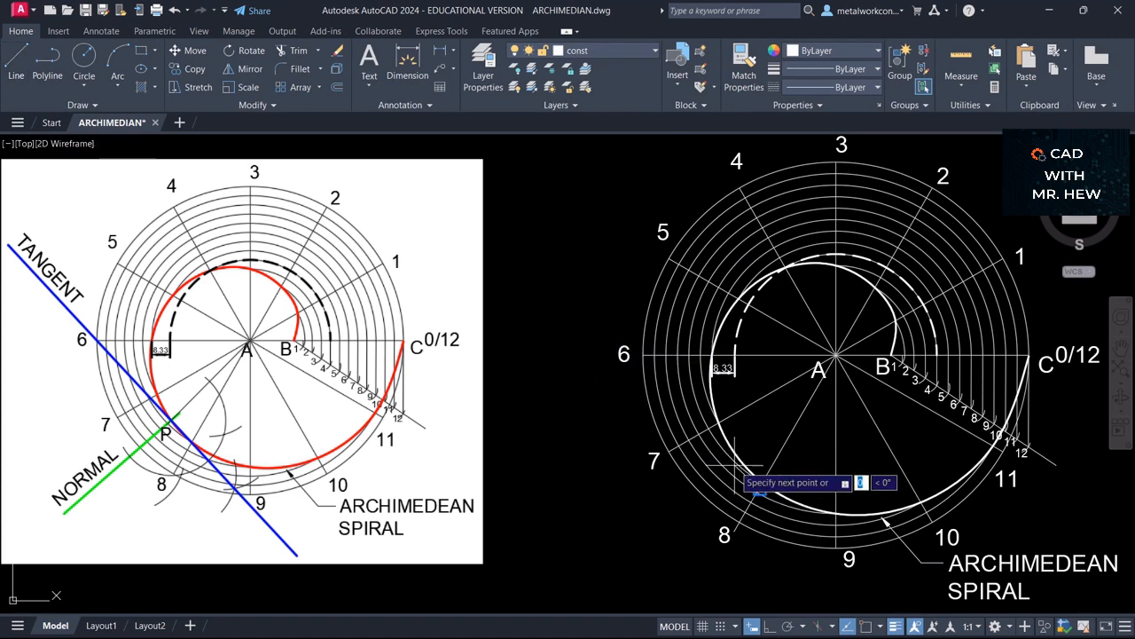
scroll(735, 466, "up", 5)
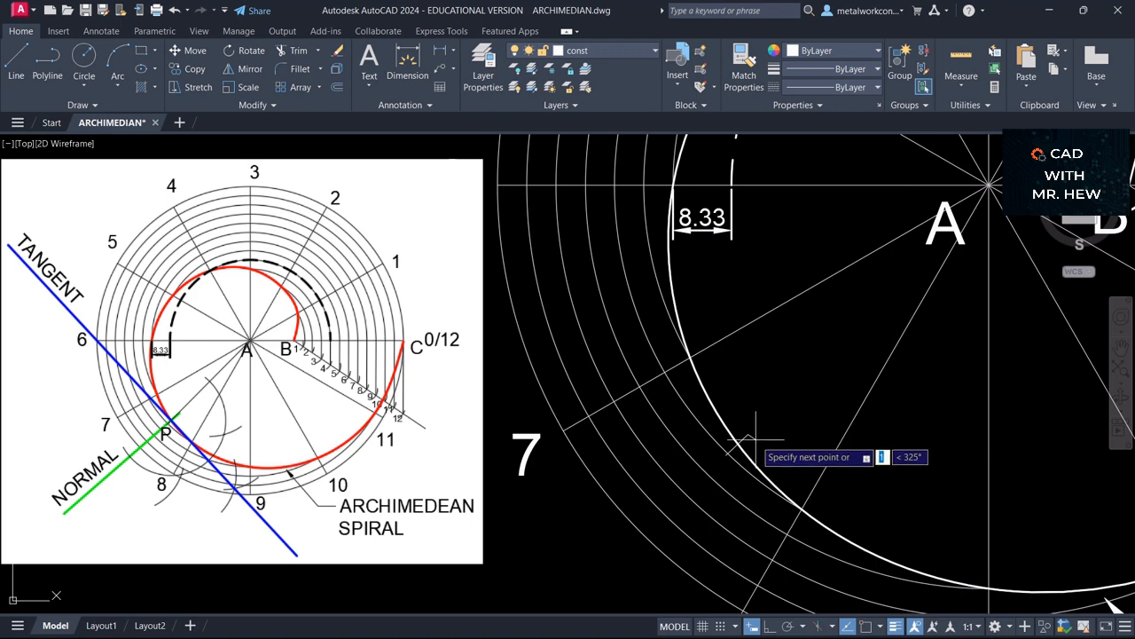
key("Escape")
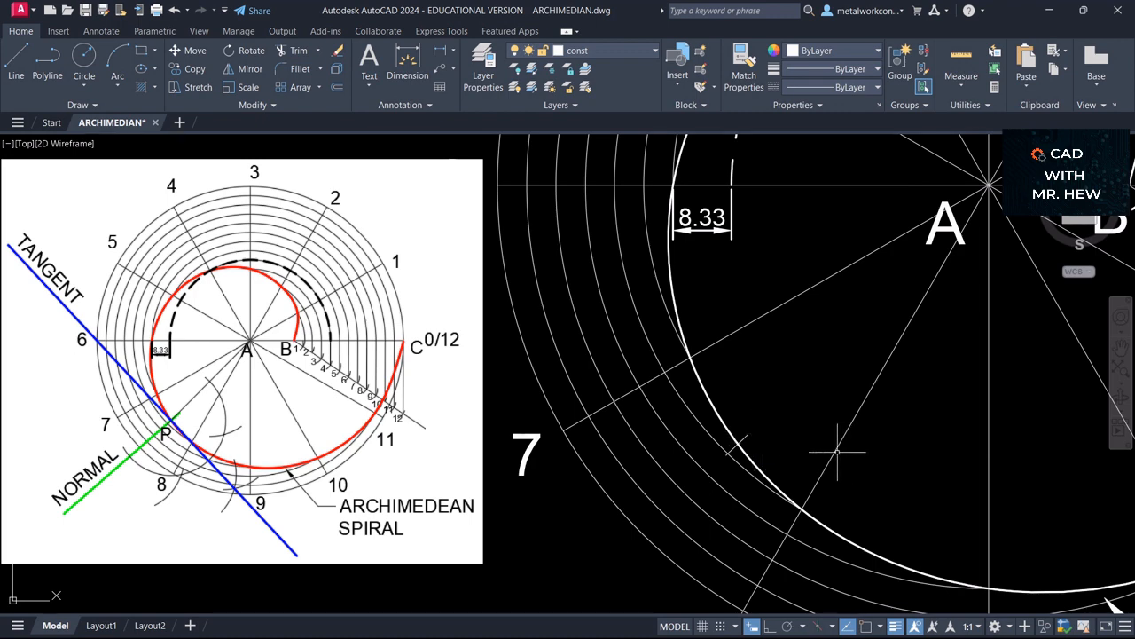
Step: Add the single-line text P at the slanted mark on the spiral, with height 6 and rotation 0
scroll(780, 469, "down", 2)
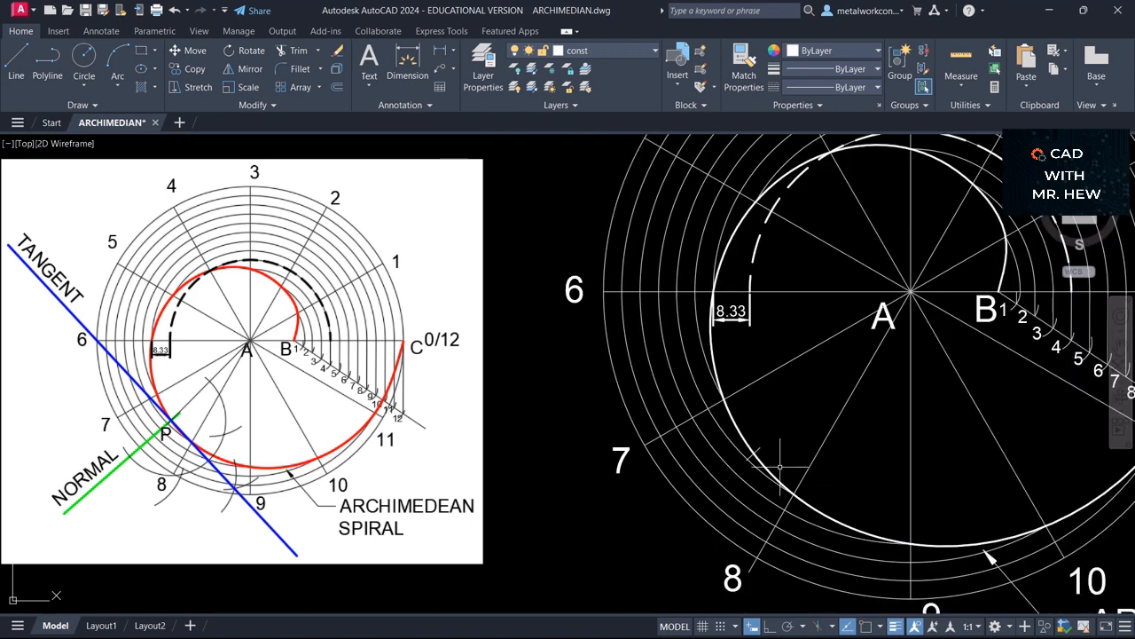
scroll(781, 469, "down", 3)
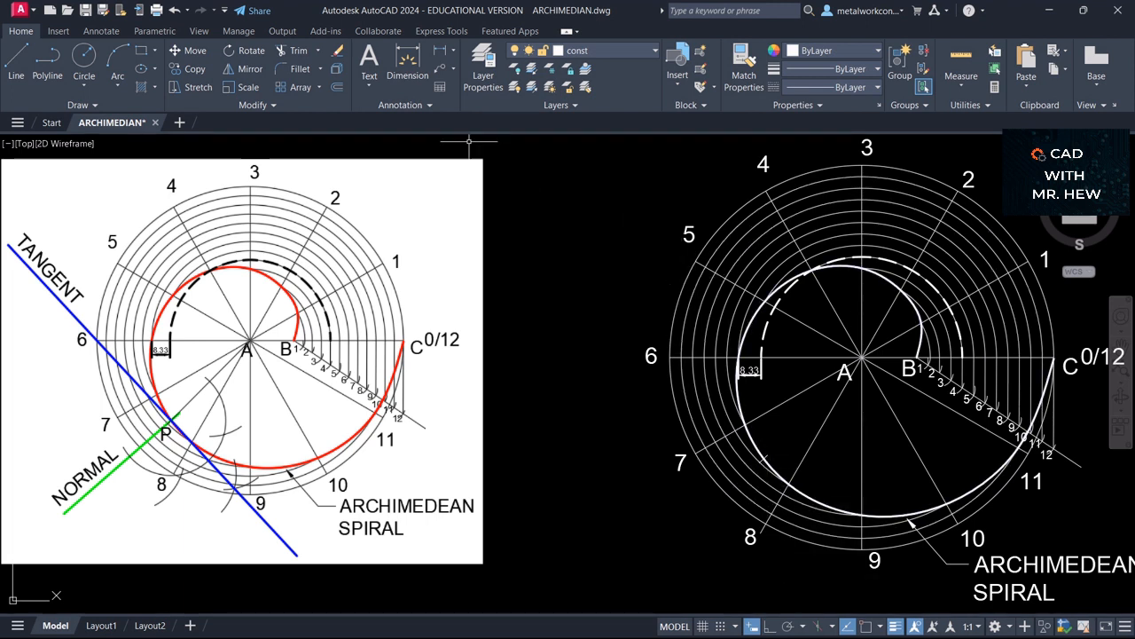
left_click(369, 85)
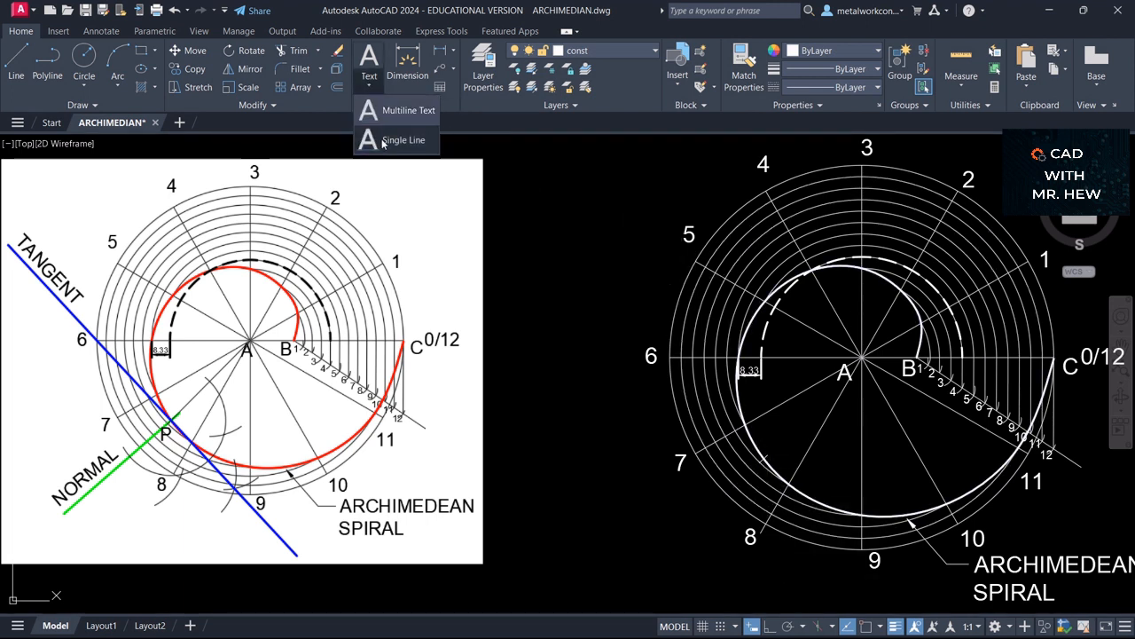
left_click(383, 141)
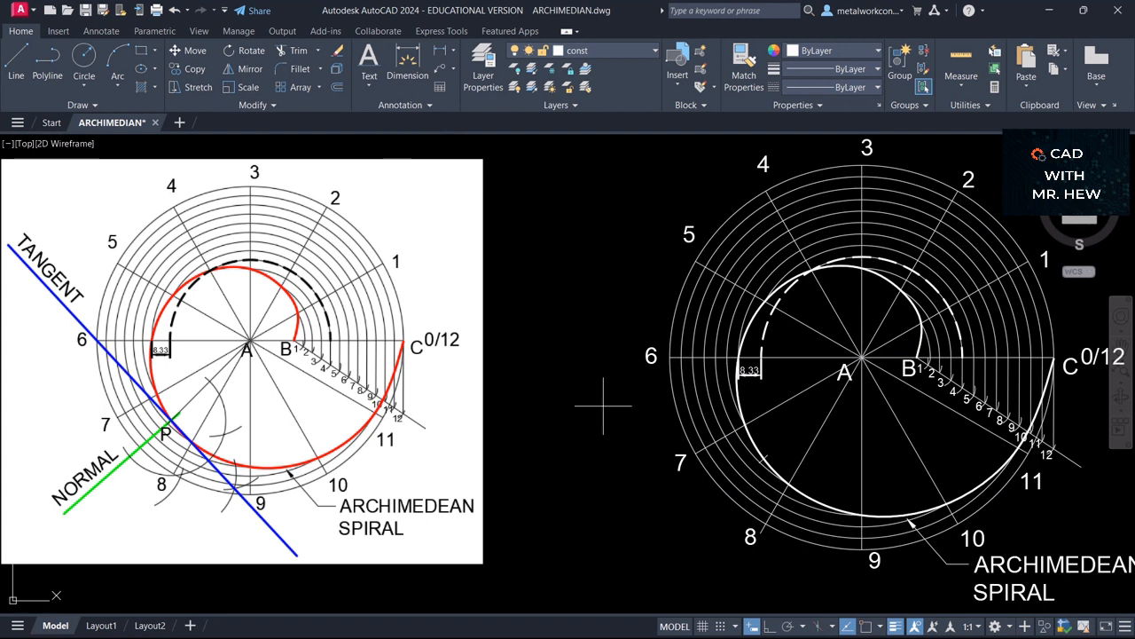
left_click(761, 467)
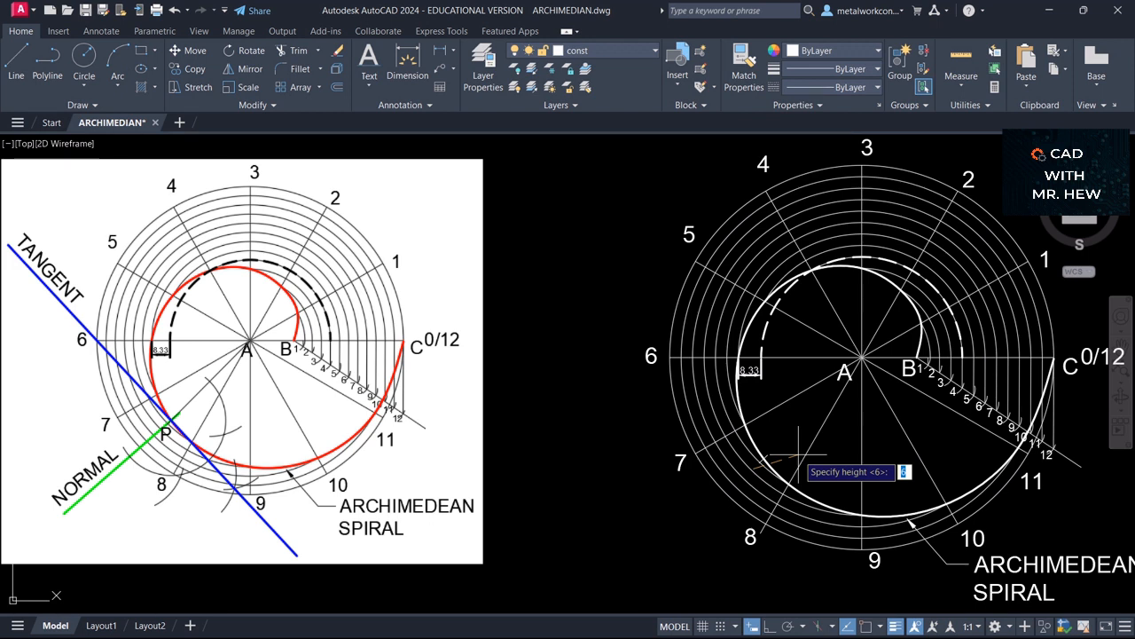
key("Return")
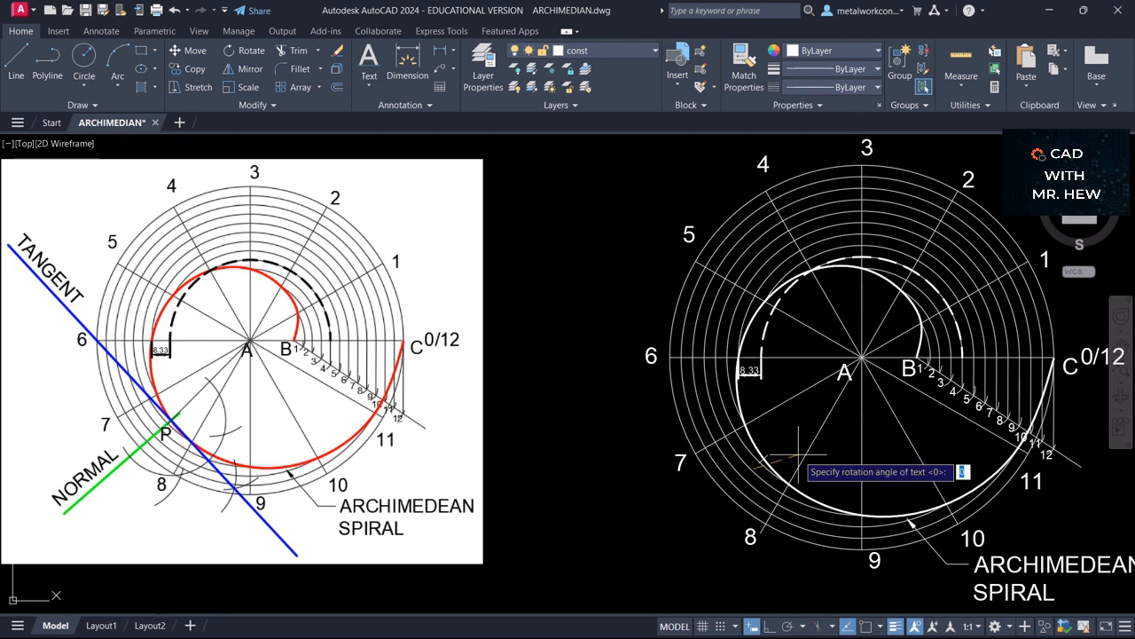
key("Return")
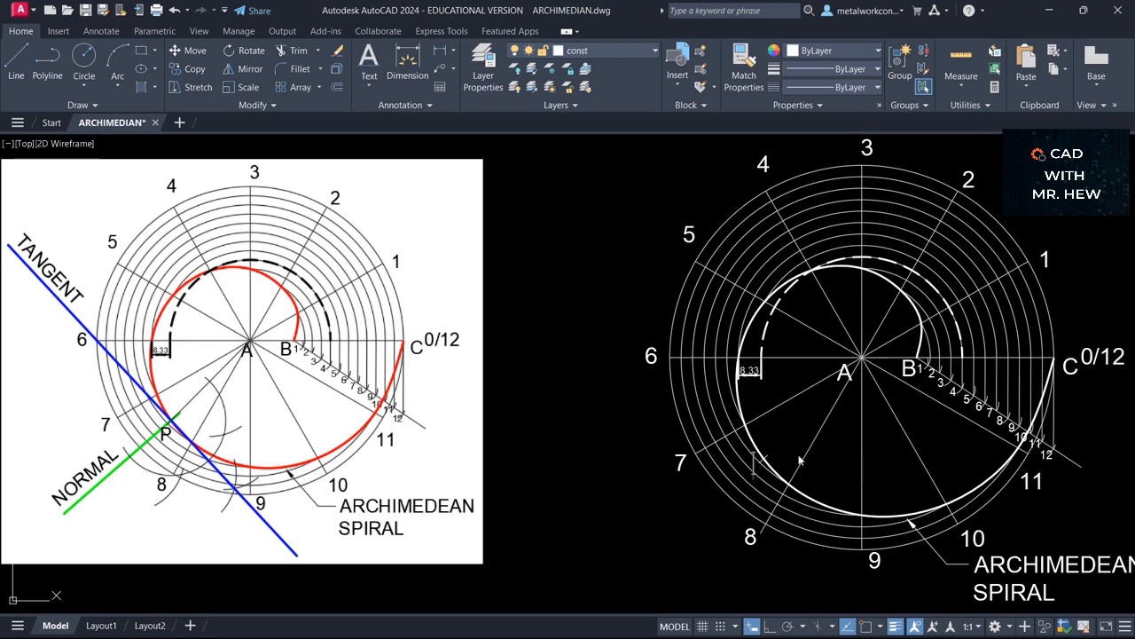
type("P")
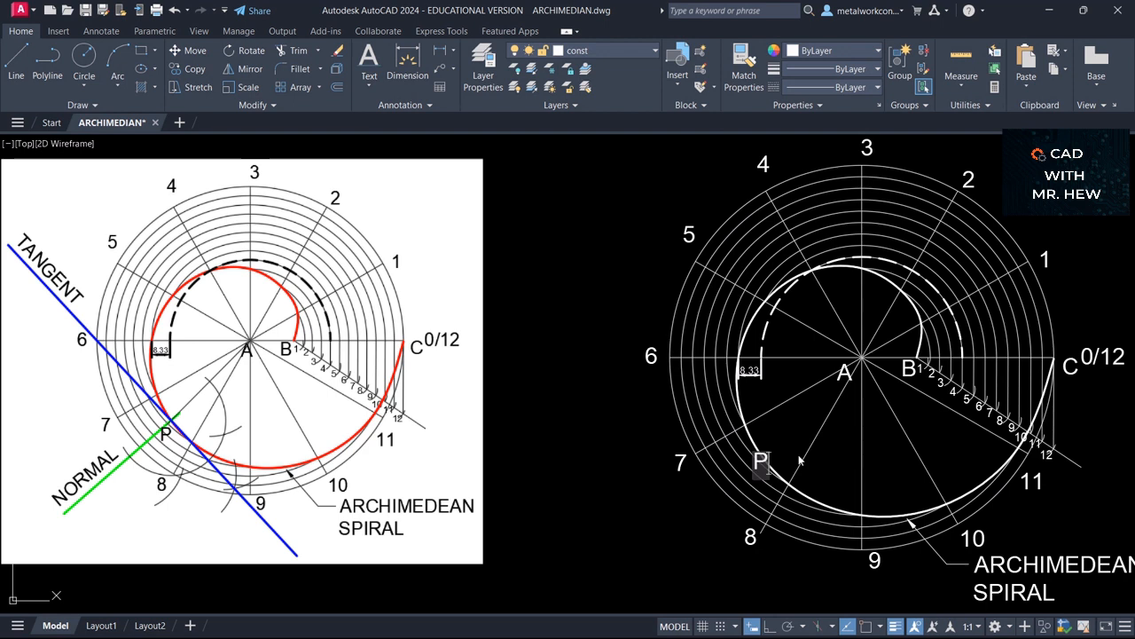
left_click(810, 449)
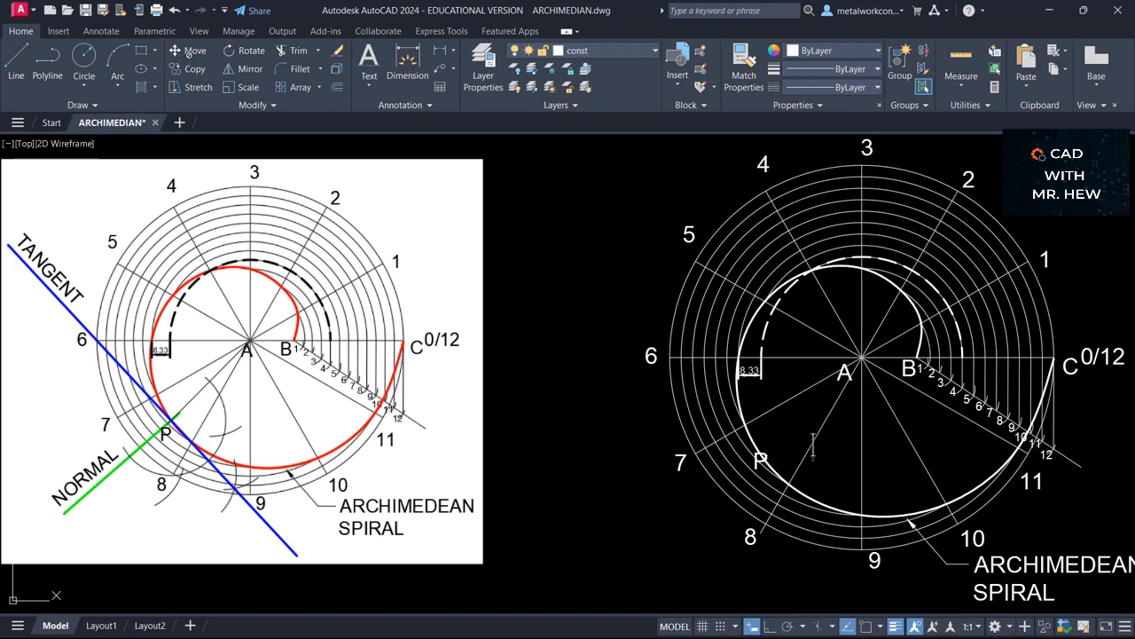
Step: Move the label P off the curve to just outside the spiral beside the slanted mark
left_click(193, 51)
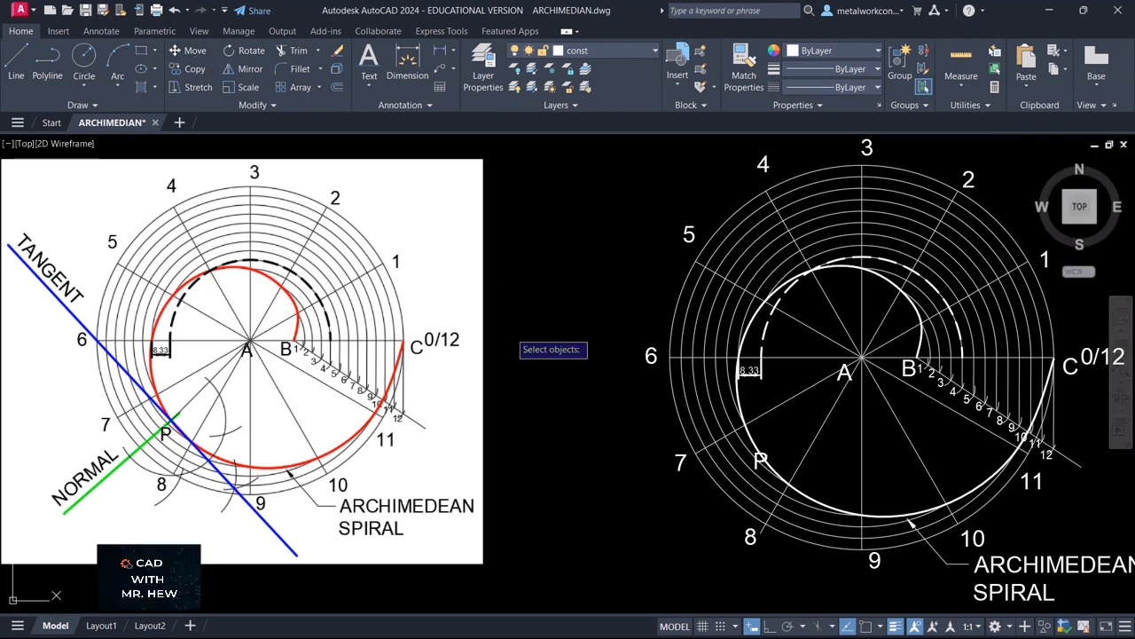
left_click(760, 460)
key("Return")
left_click(759, 461)
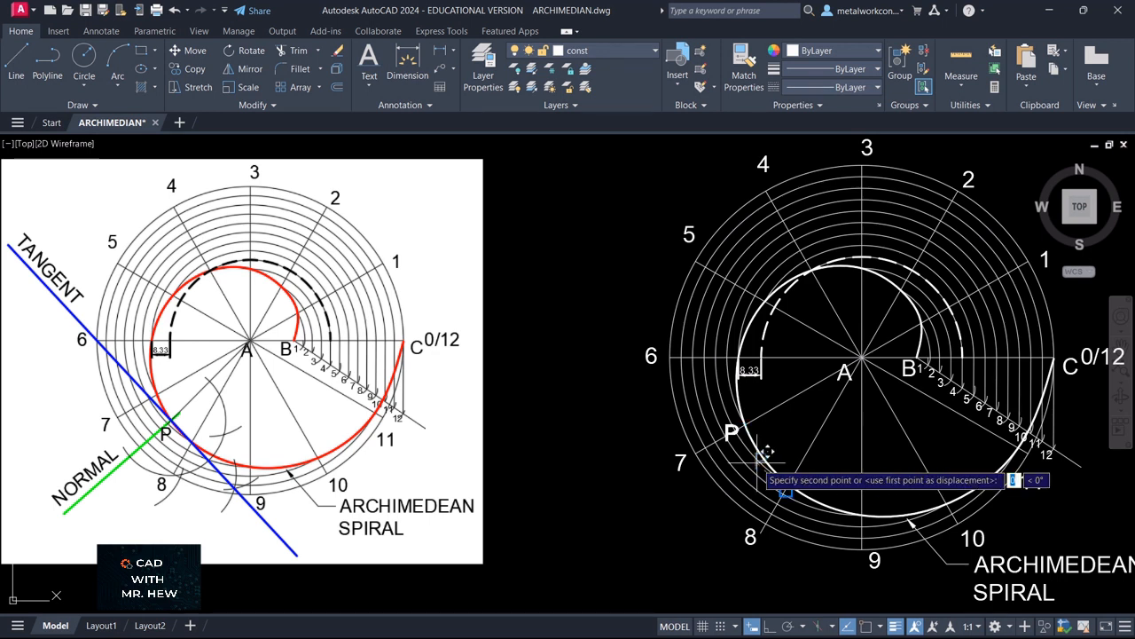
left_click(775, 494)
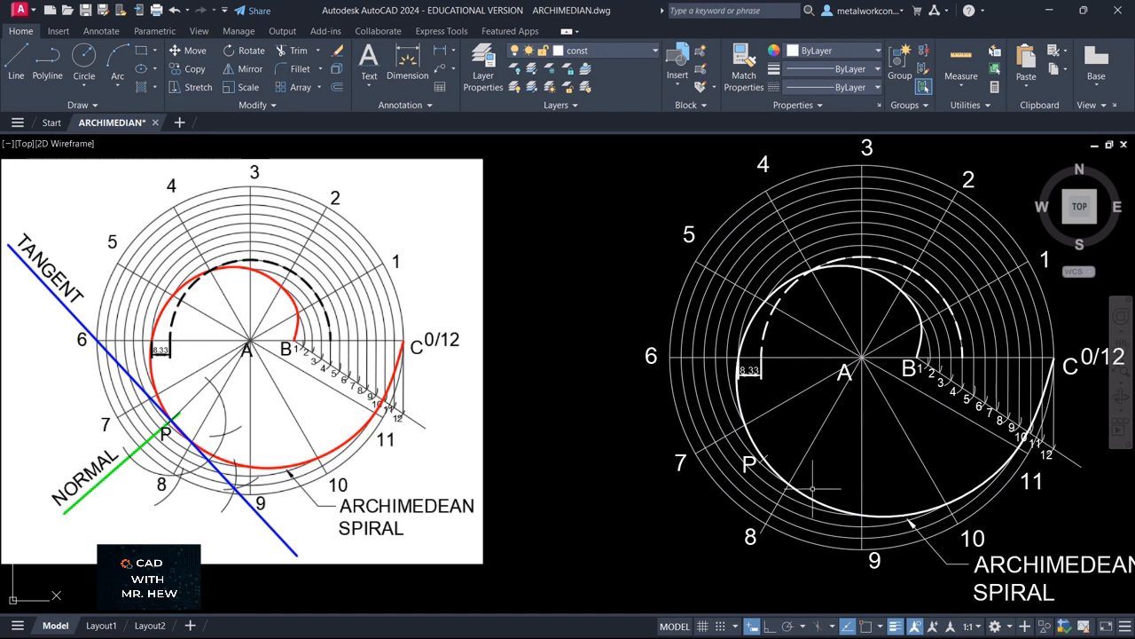
Step: Draw a line from centre A to the marked point P on the spiral
left_click(18, 58)
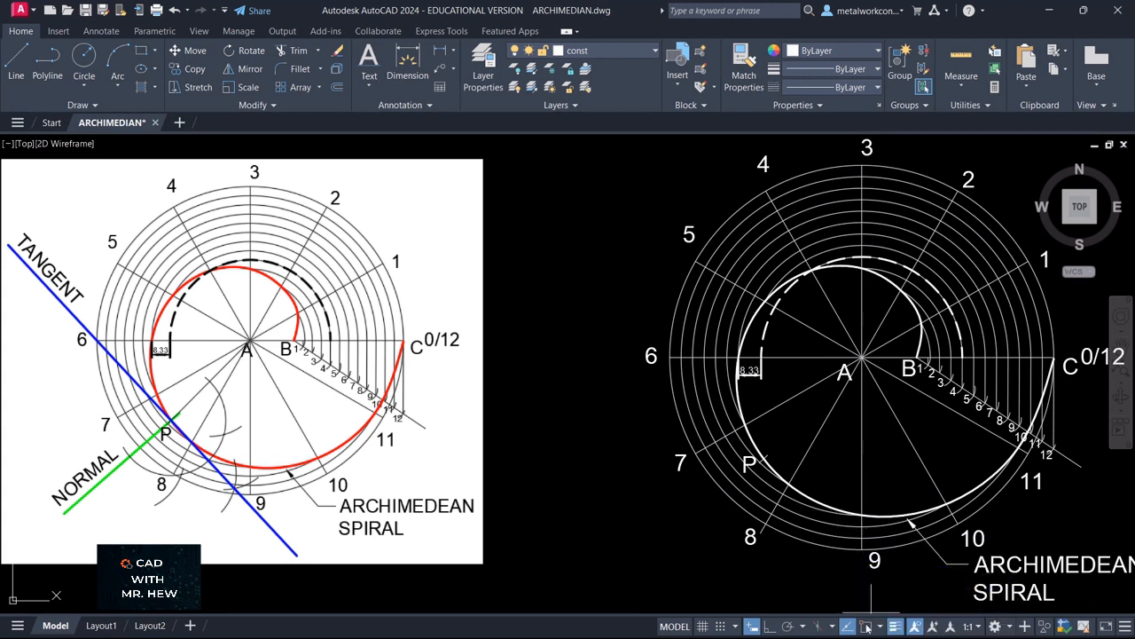
left_click(861, 358)
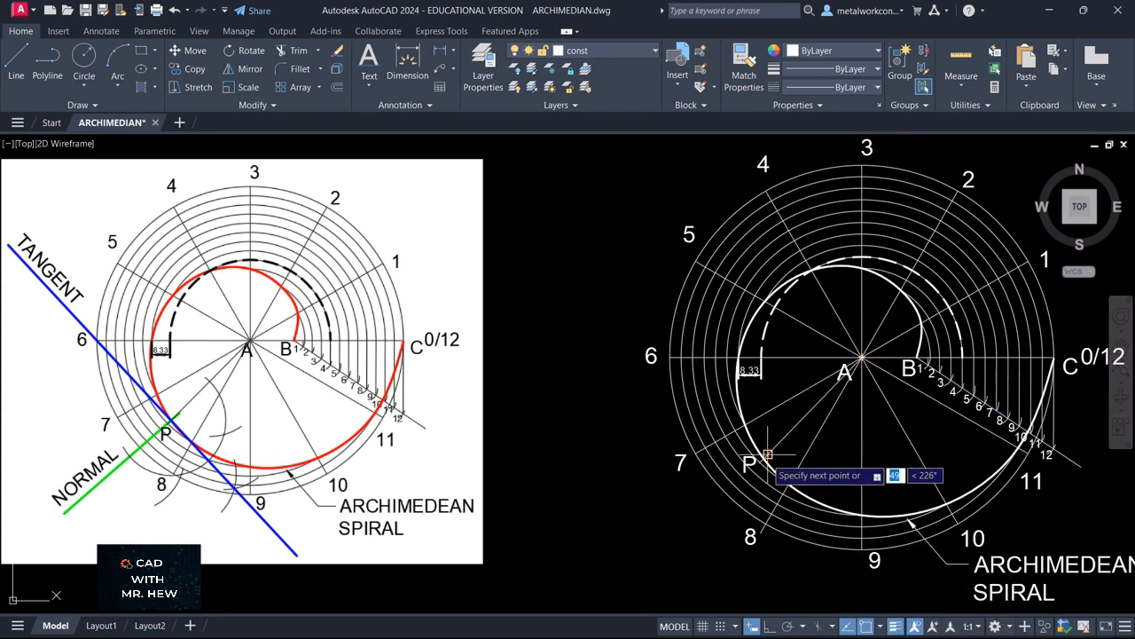
scroll(768, 453, "up", 4)
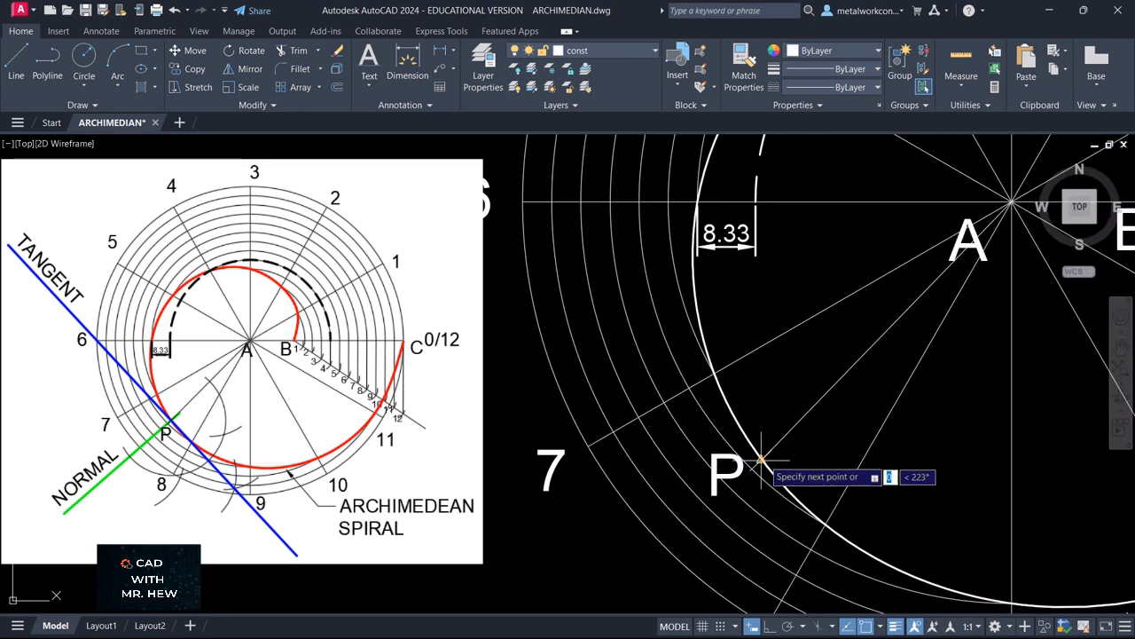
key("Escape")
scroll(781, 465, "down", 4)
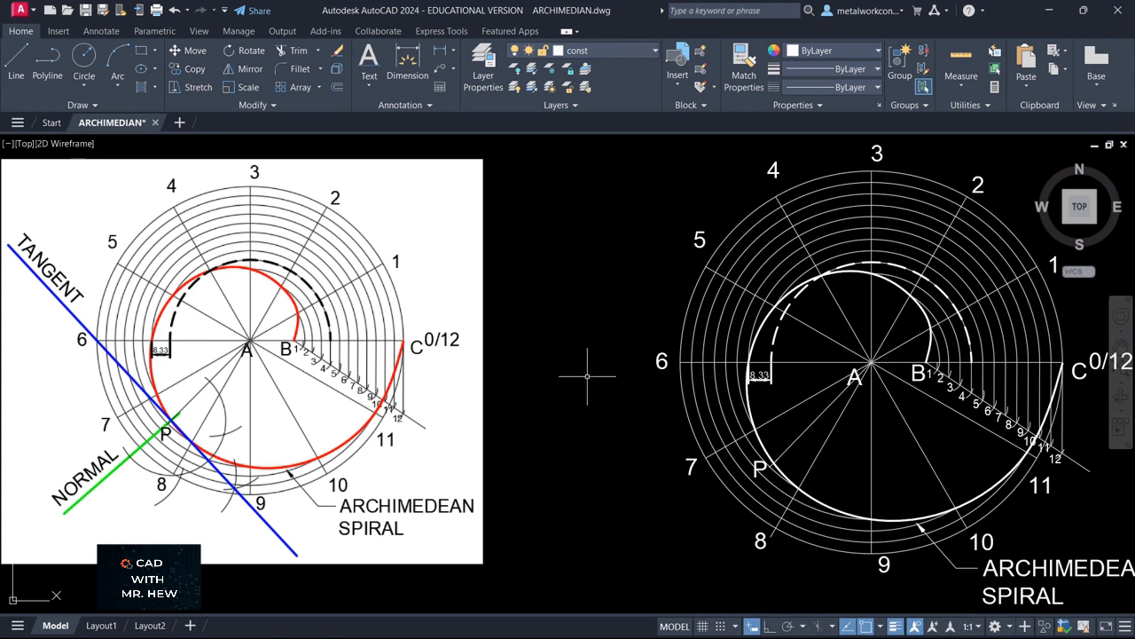
Step: Extend line AP past the outer circle to a short slanted helper line between 7 and 8, and delete the helper line
left_click(16, 60)
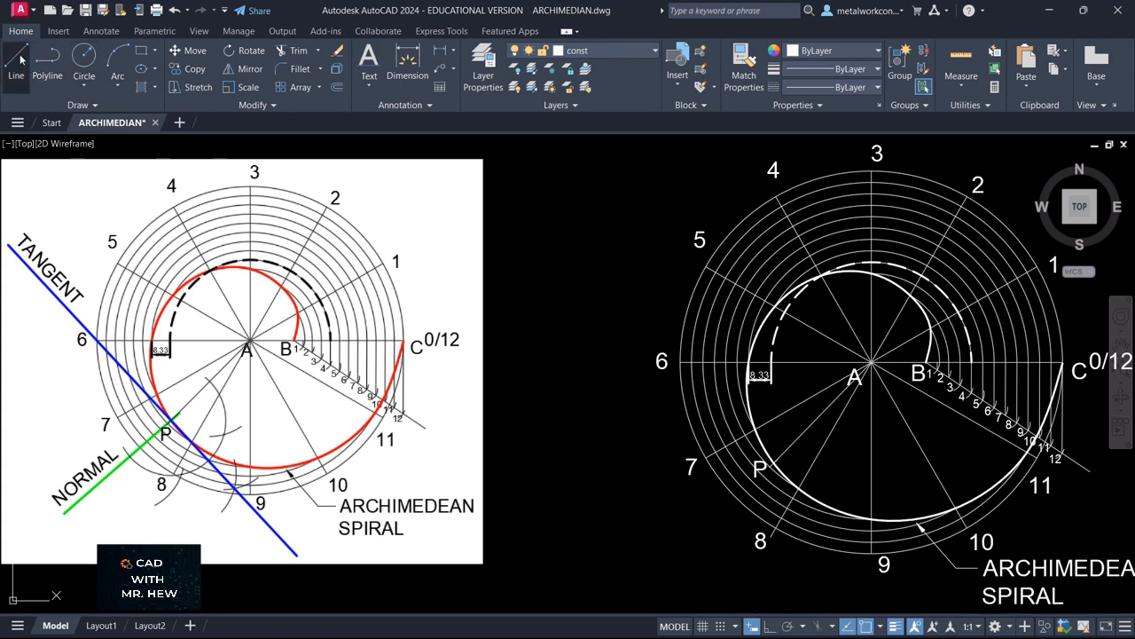
left_click(629, 537)
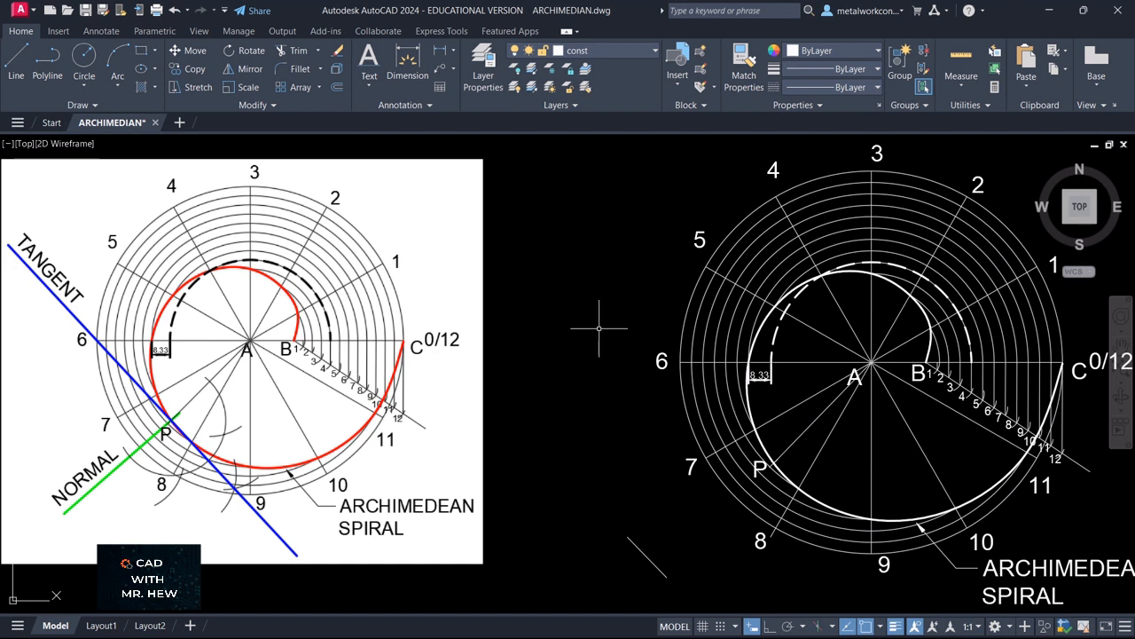
type("E")
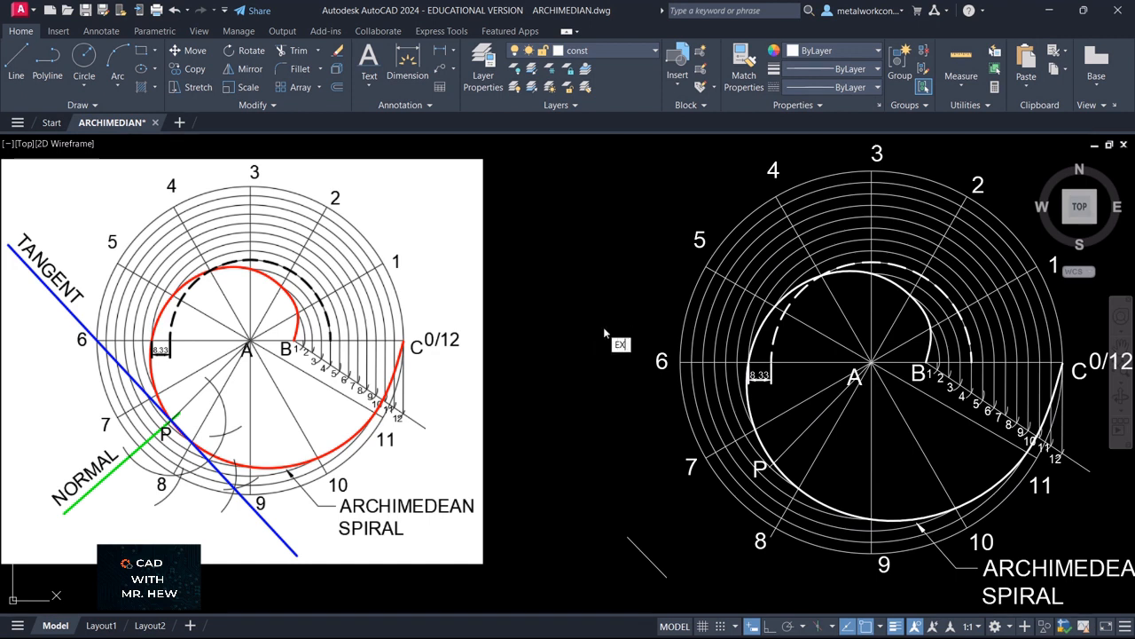
type("X")
key("Return")
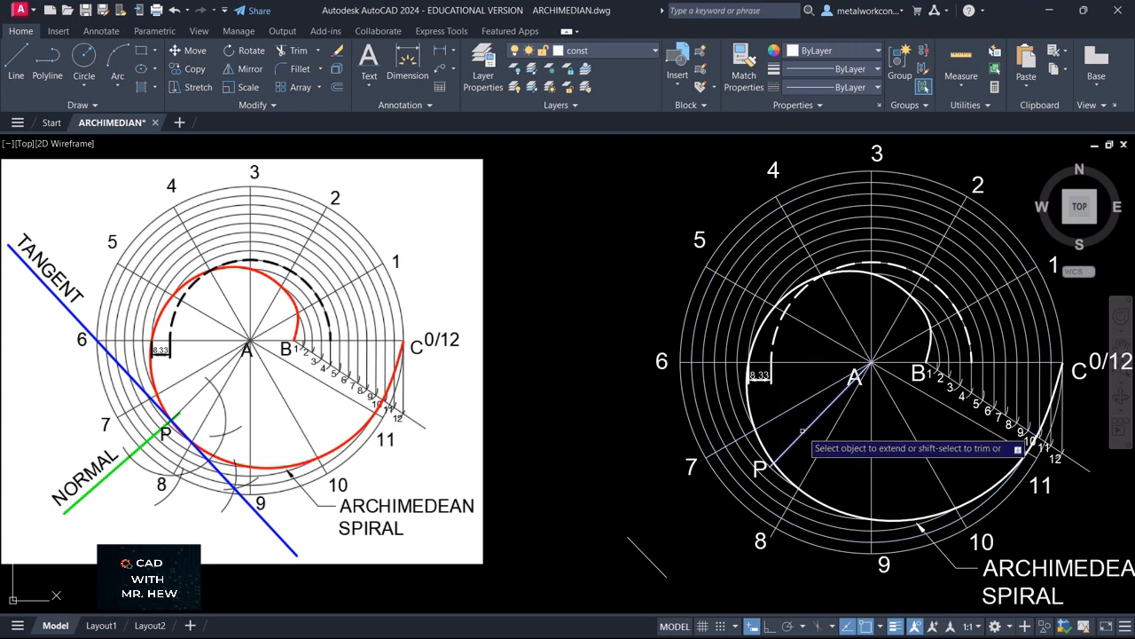
left_click(777, 458)
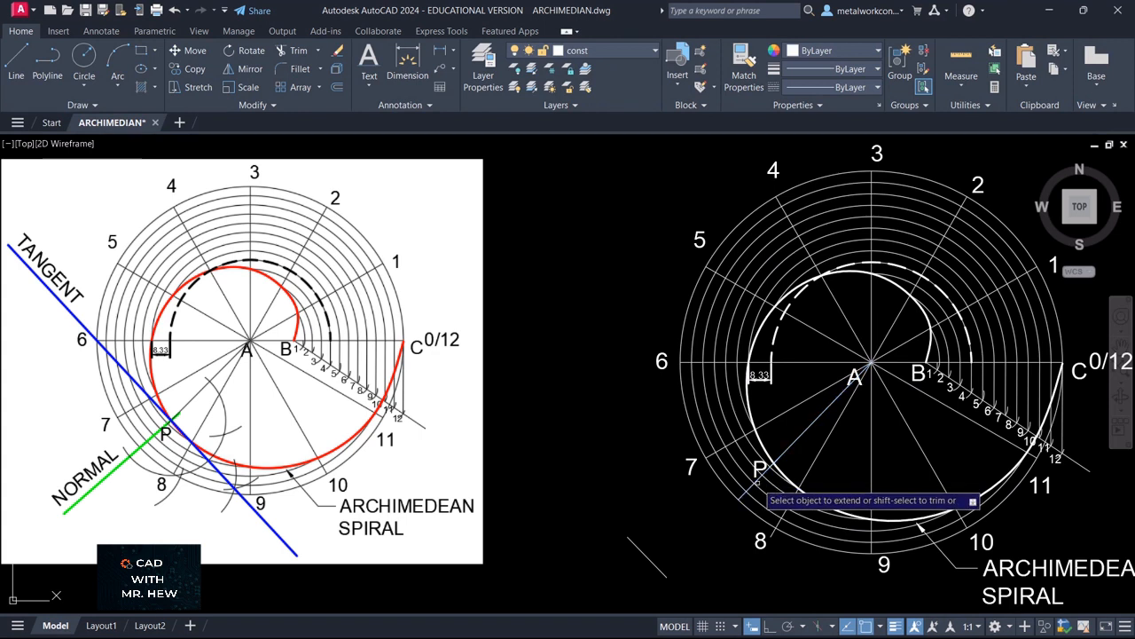
left_click(750, 481)
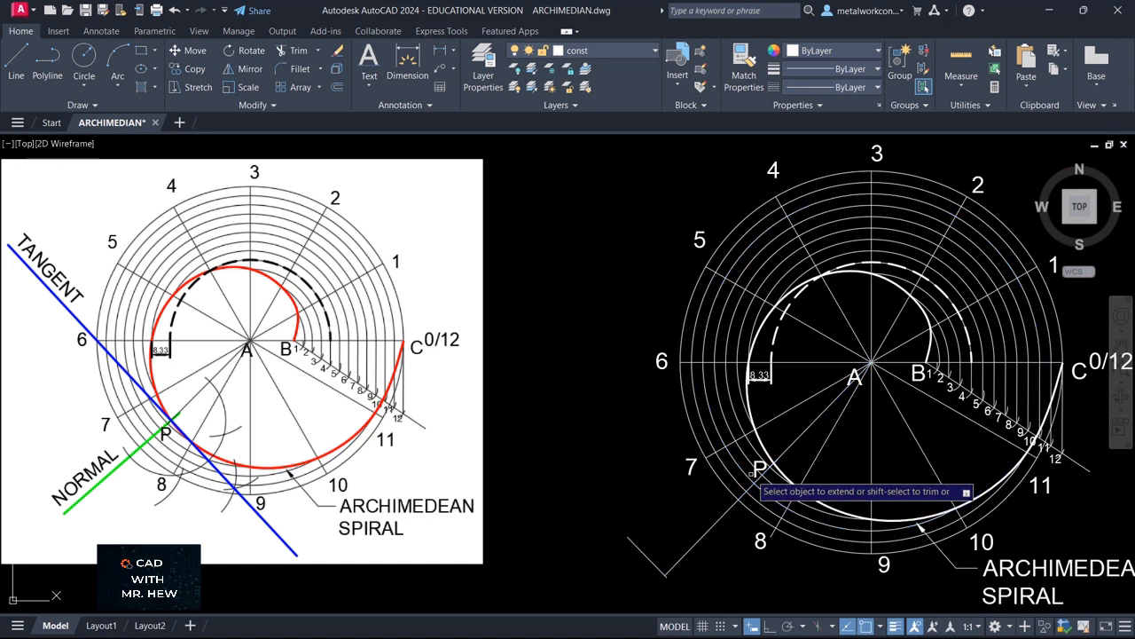
key("Escape")
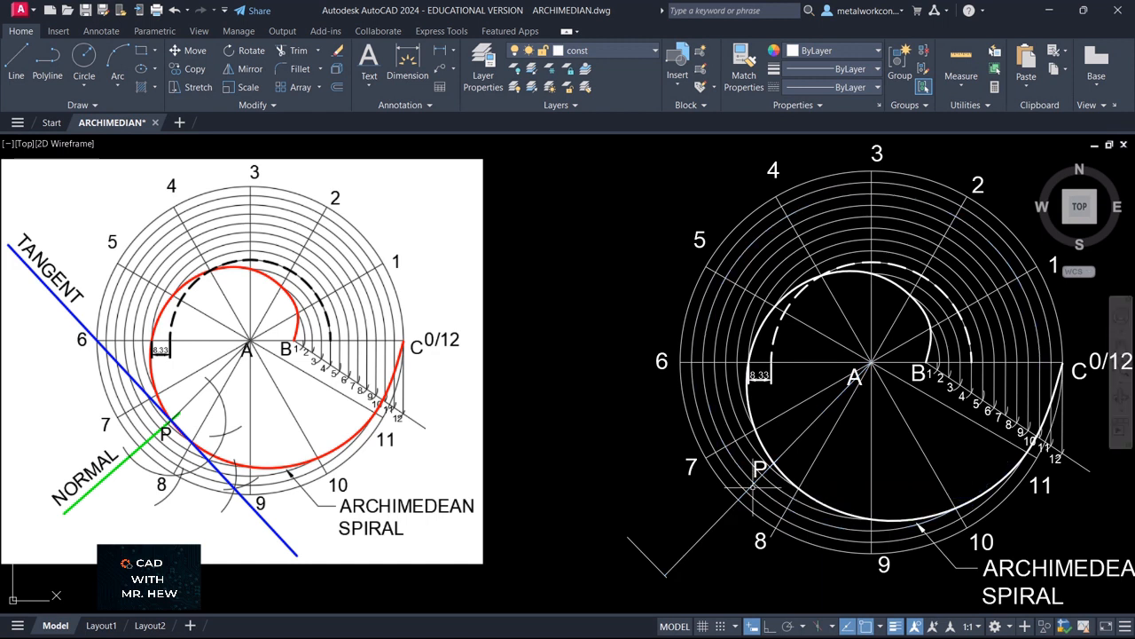
left_click(647, 549)
key("Delete")
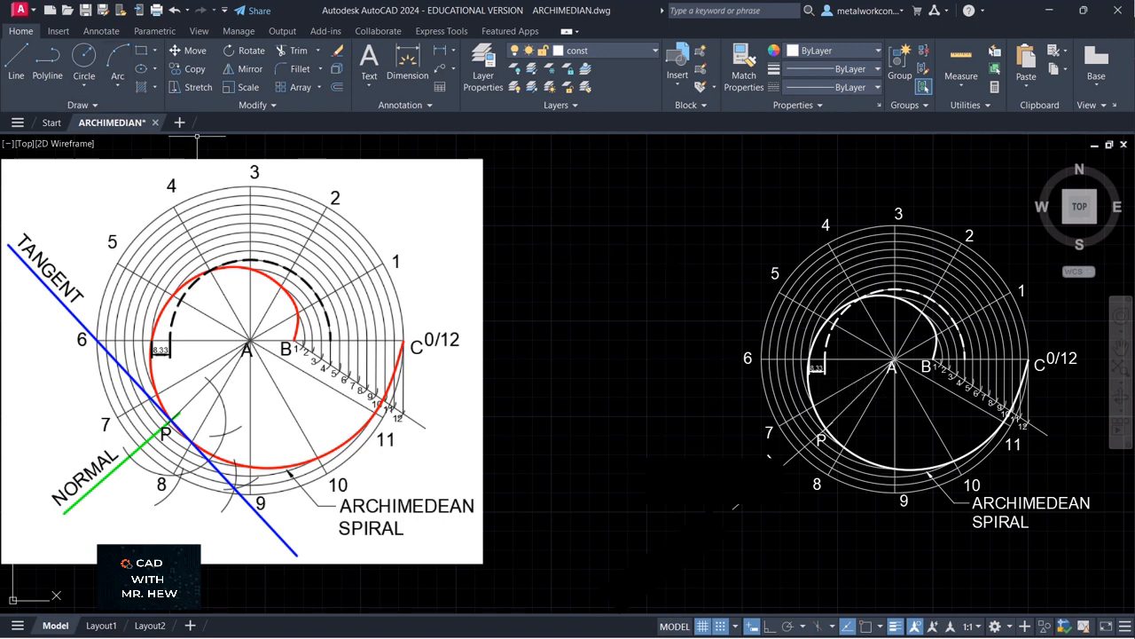
Step: Move the label A from below the centre to just above line A6, beside the centre
scroll(894, 330, "up", 2)
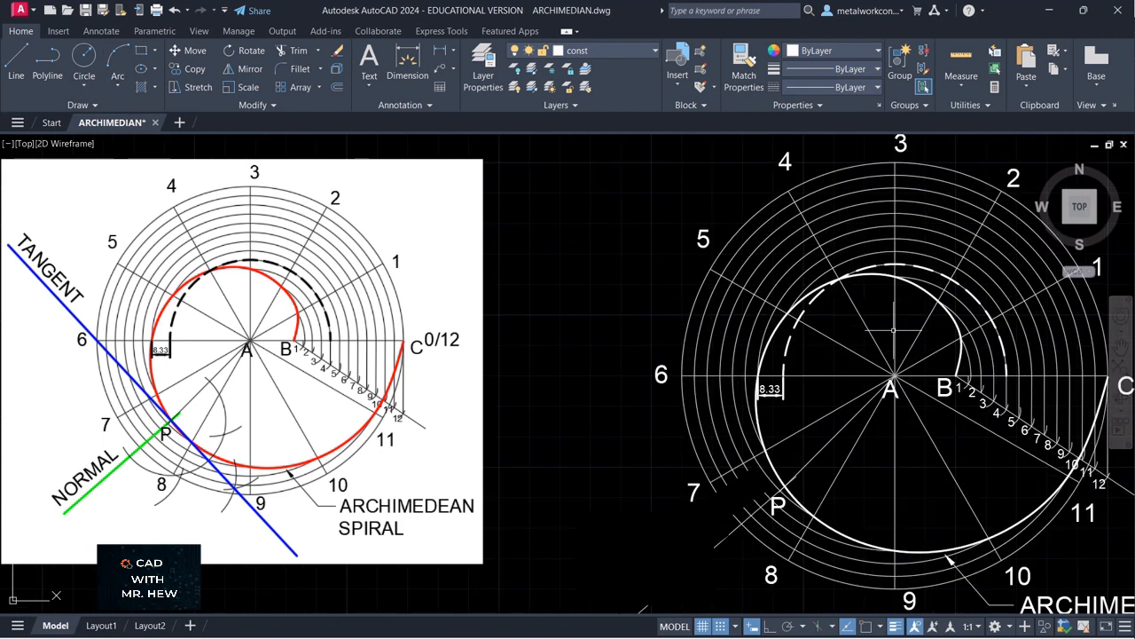
left_click(1120, 348)
scroll(1045, 344, "up", 5)
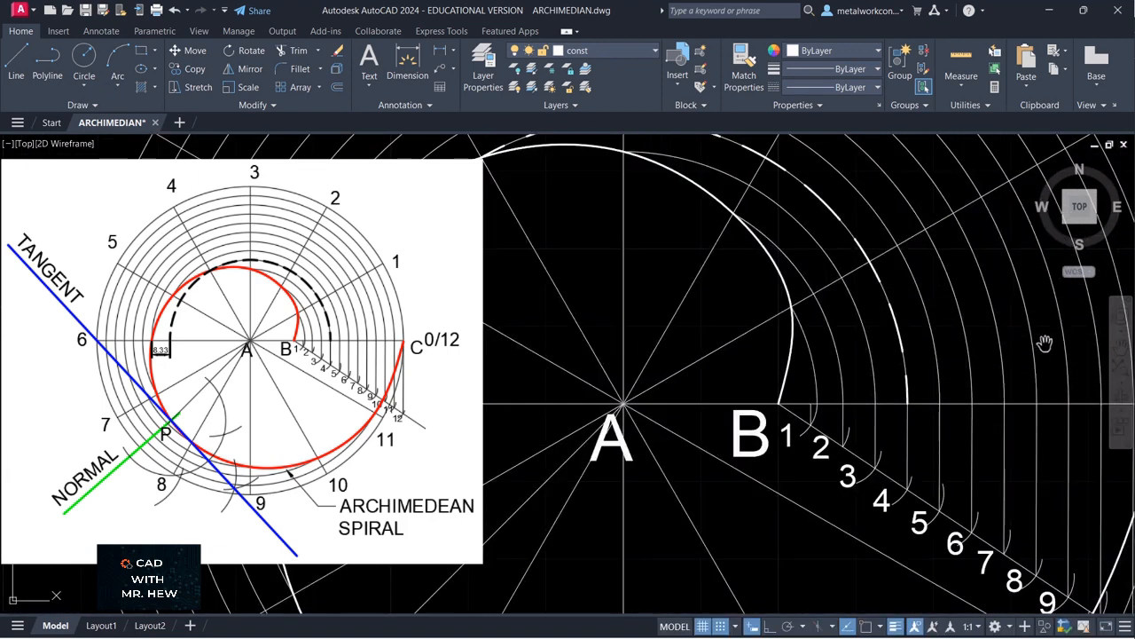
scroll(1044, 344, "down", 2)
left_click_drag(951, 431, 1050, 412)
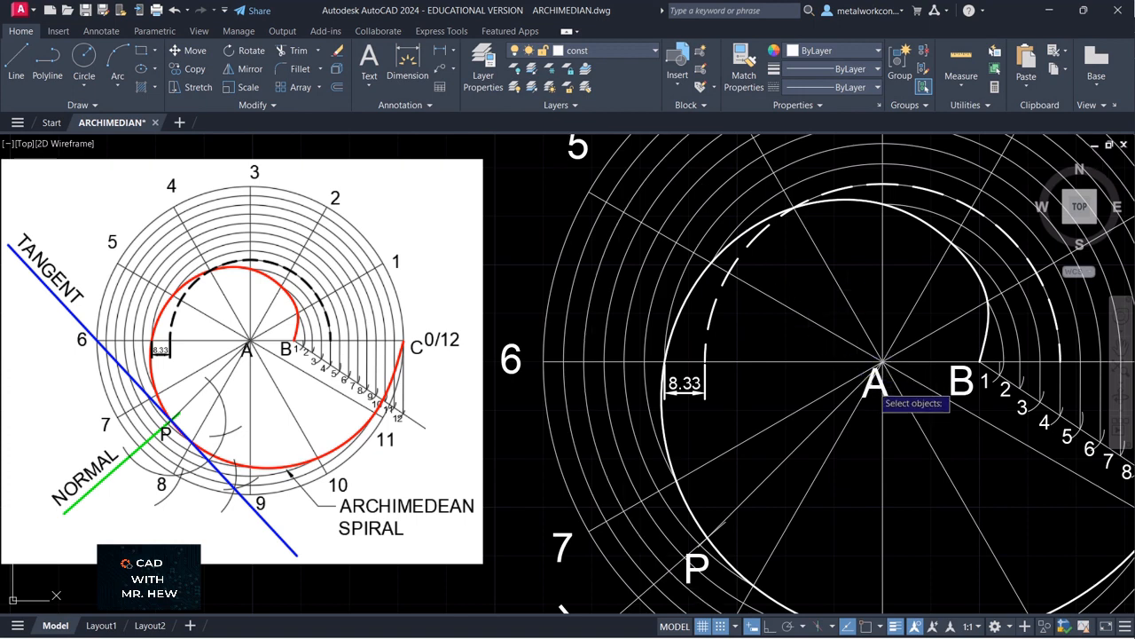
left_click(878, 390)
key("Return")
left_click(892, 397)
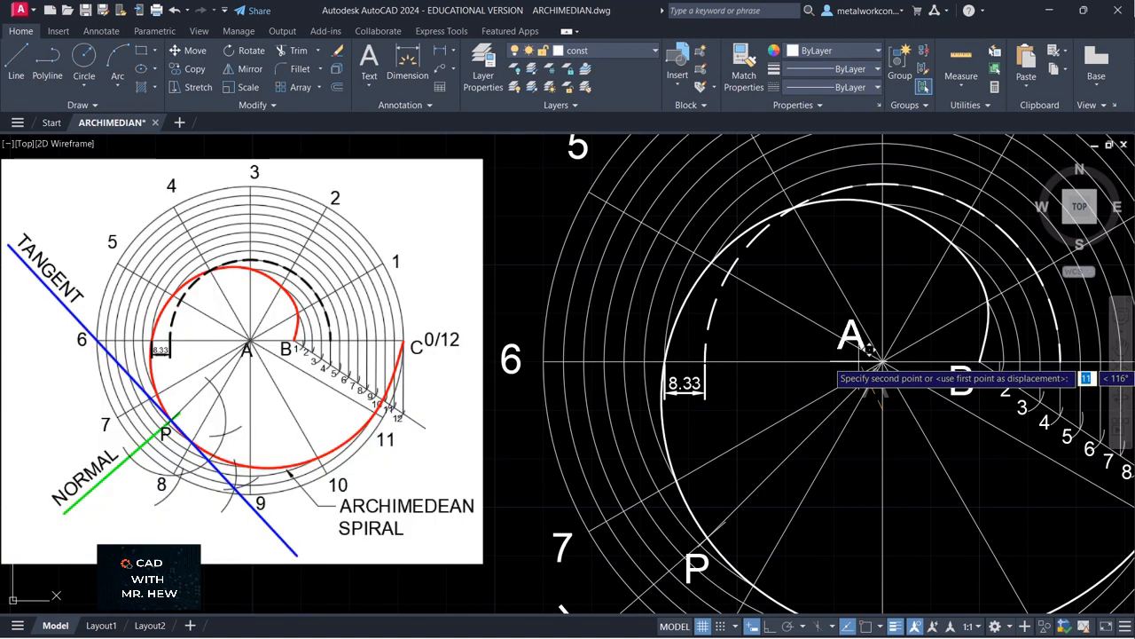
left_click(862, 364)
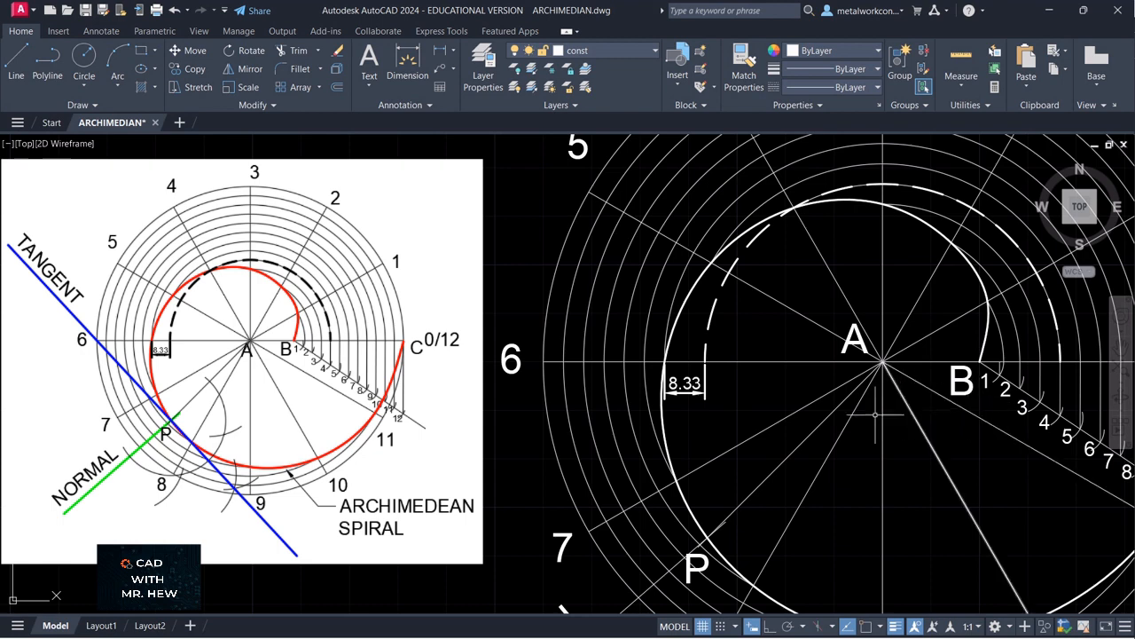
Step: Draw an arc centred on A, starting on line AP and sweeping below the centre and across line AB to between spokes 2 and 3
left_click(832, 414)
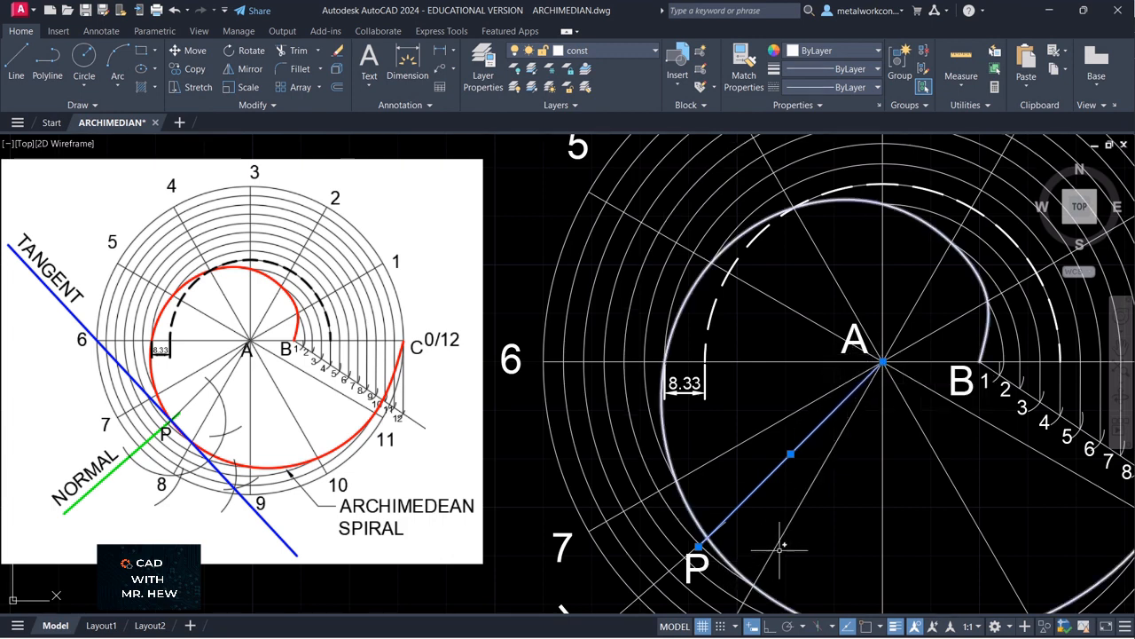
left_click(176, 10)
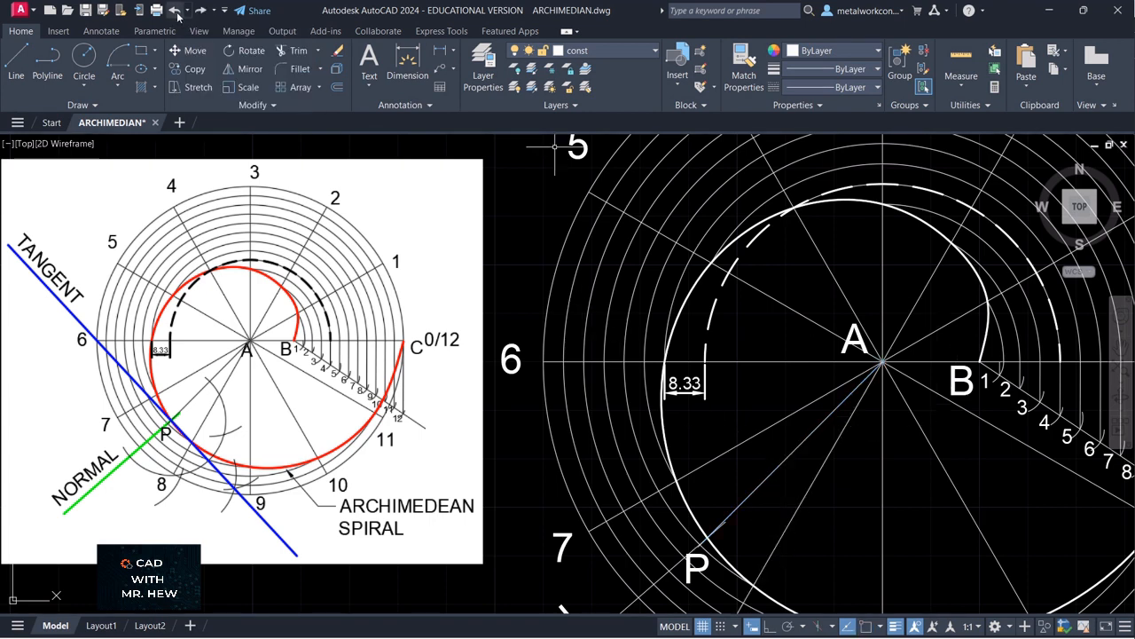
left_click(115, 89)
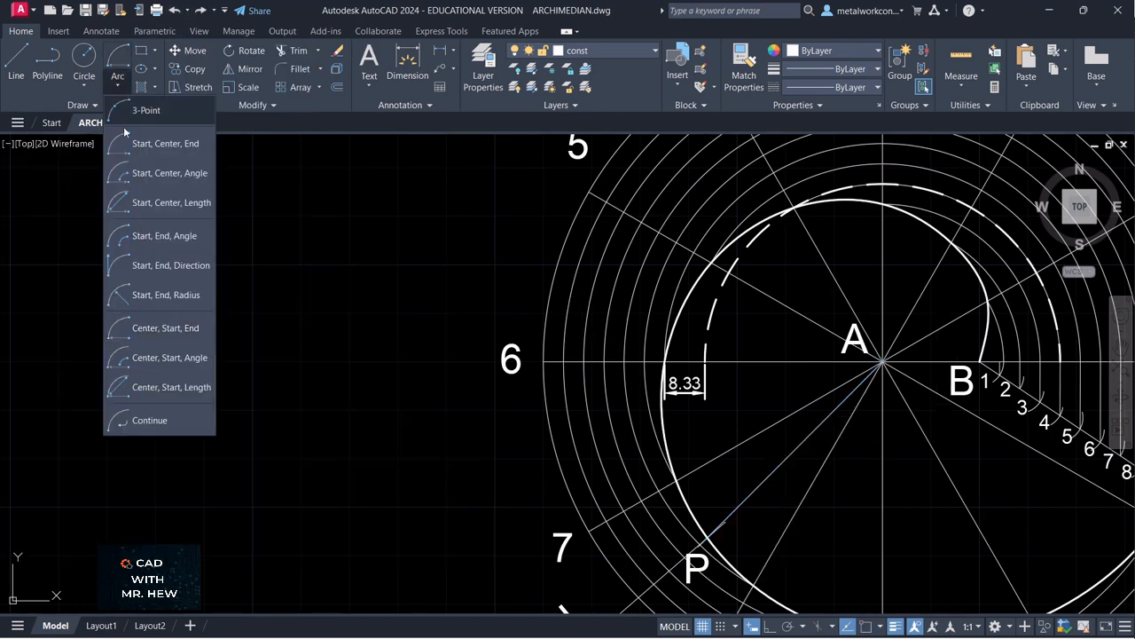
left_click(142, 328)
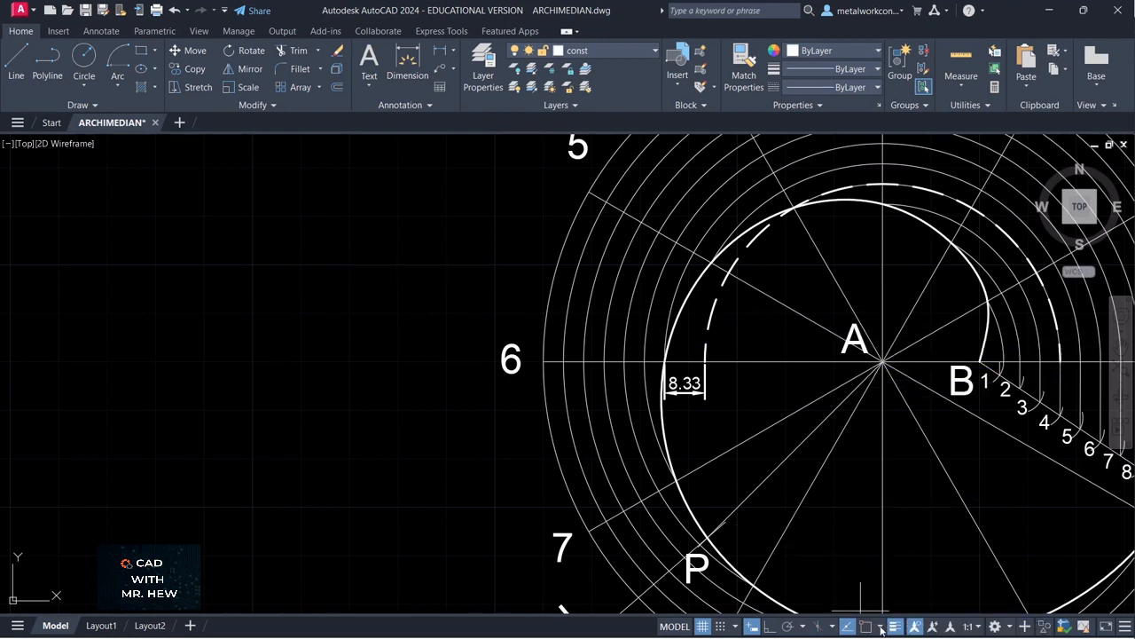
left_click(883, 362)
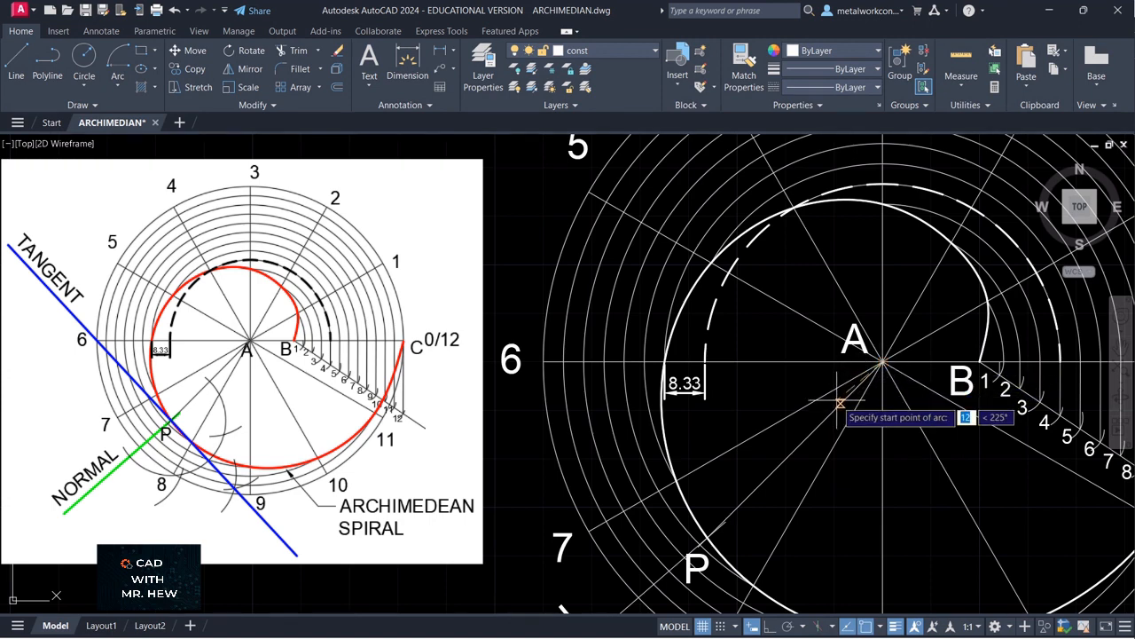
left_click(838, 405)
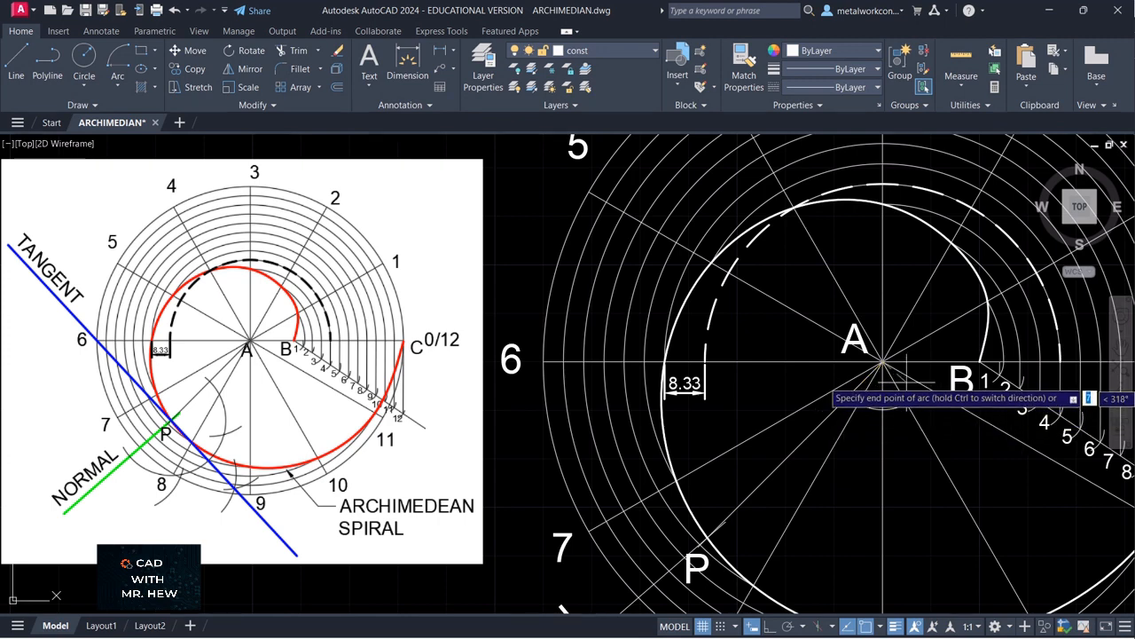
left_click(892, 323)
mouse_move(931, 637)
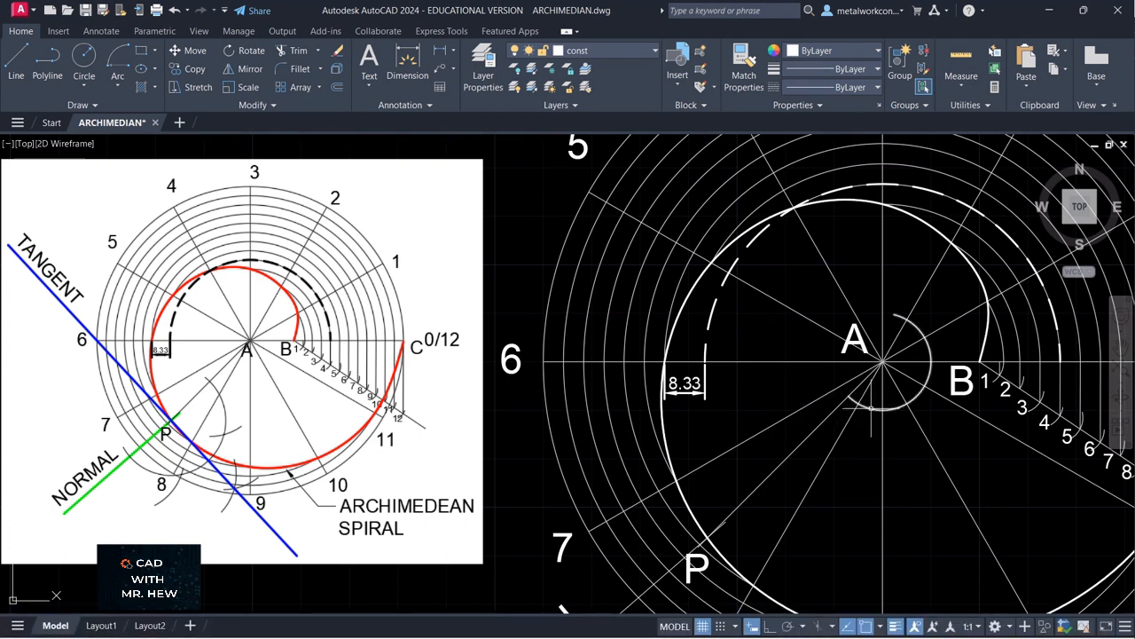
left_click(823, 422)
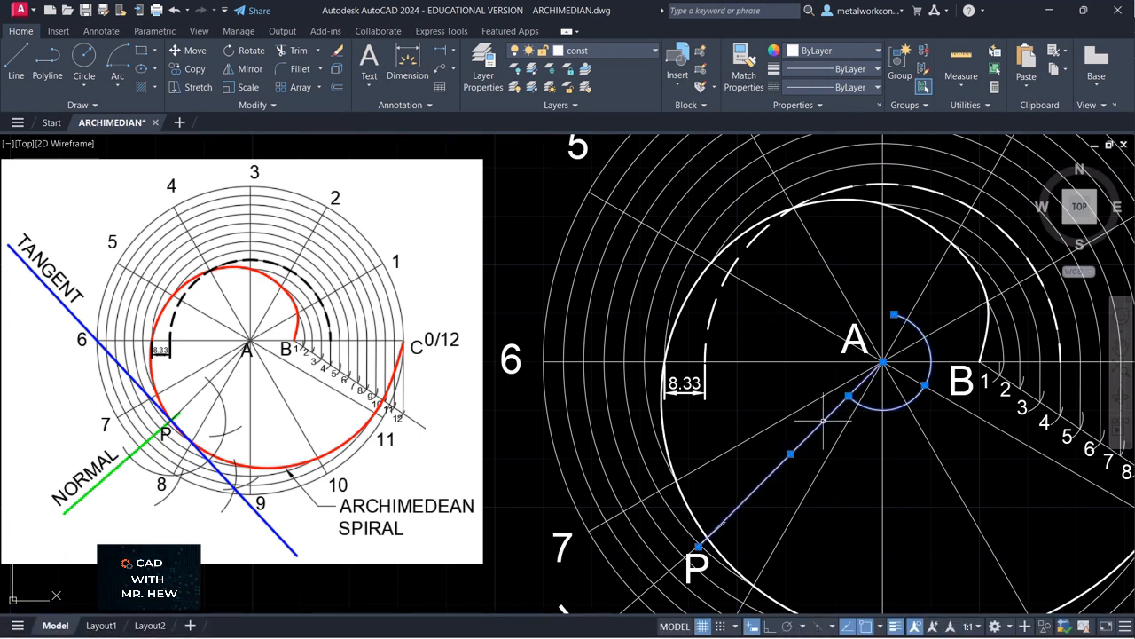
key("Escape")
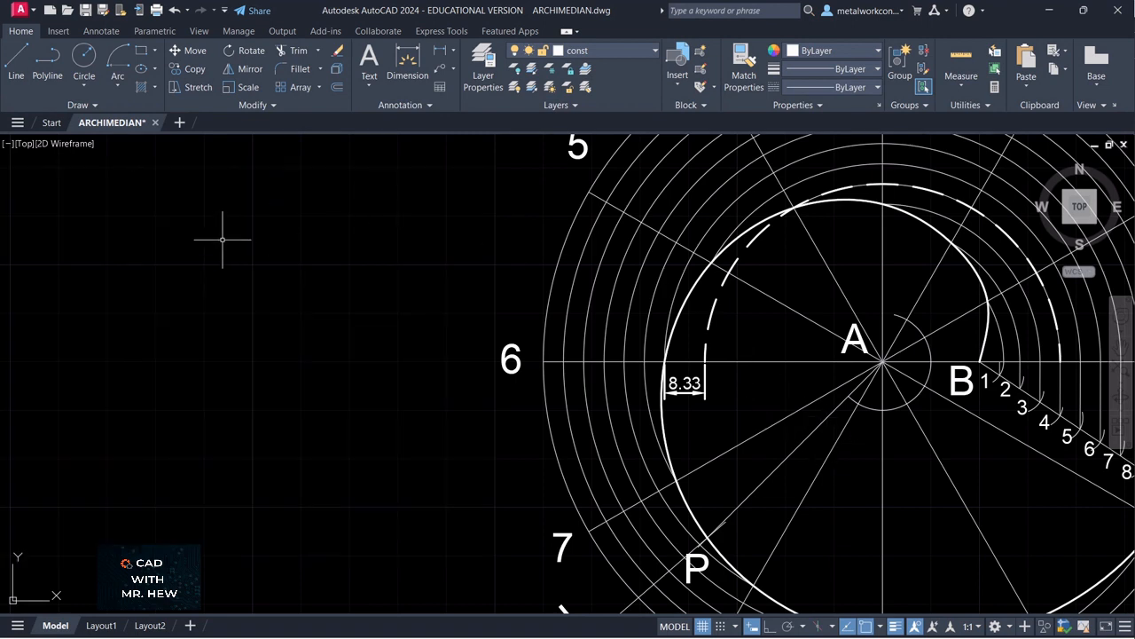
Step: Draw a short arc of radius 10, centred where the arc around A meets line AP, cutting across the arc around A below the centre
left_click(116, 86)
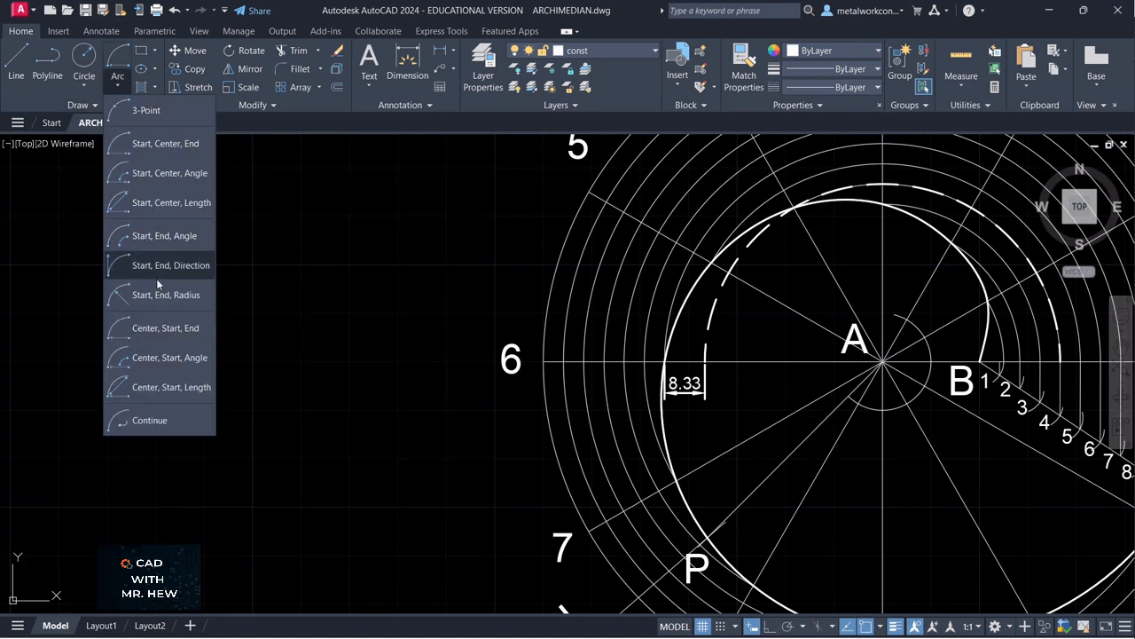
left_click(165, 328)
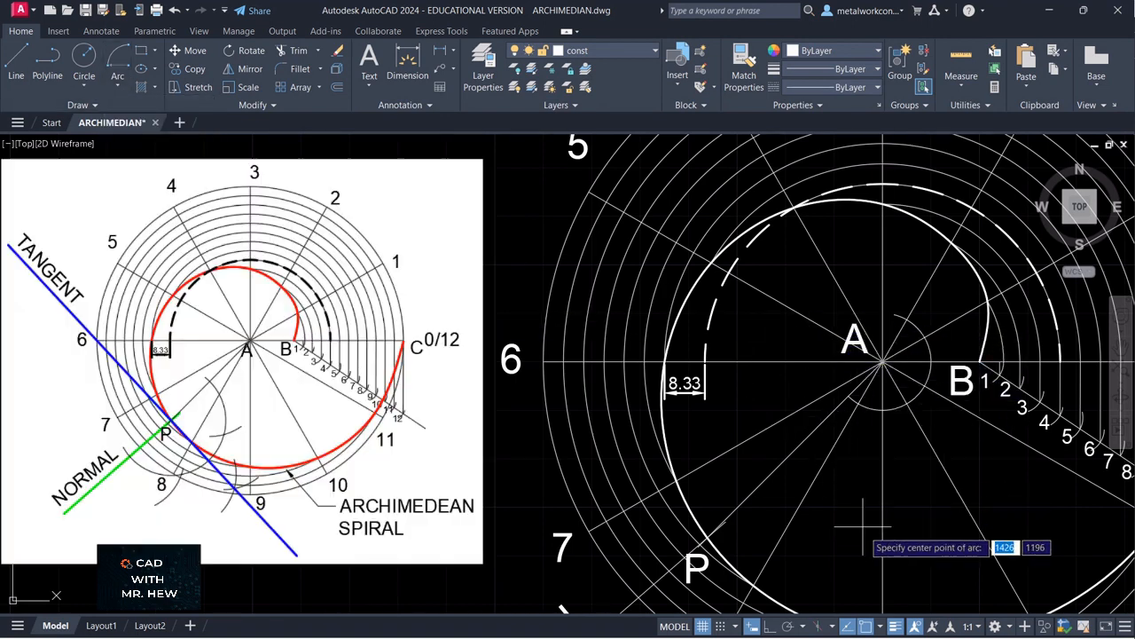
left_click(848, 395)
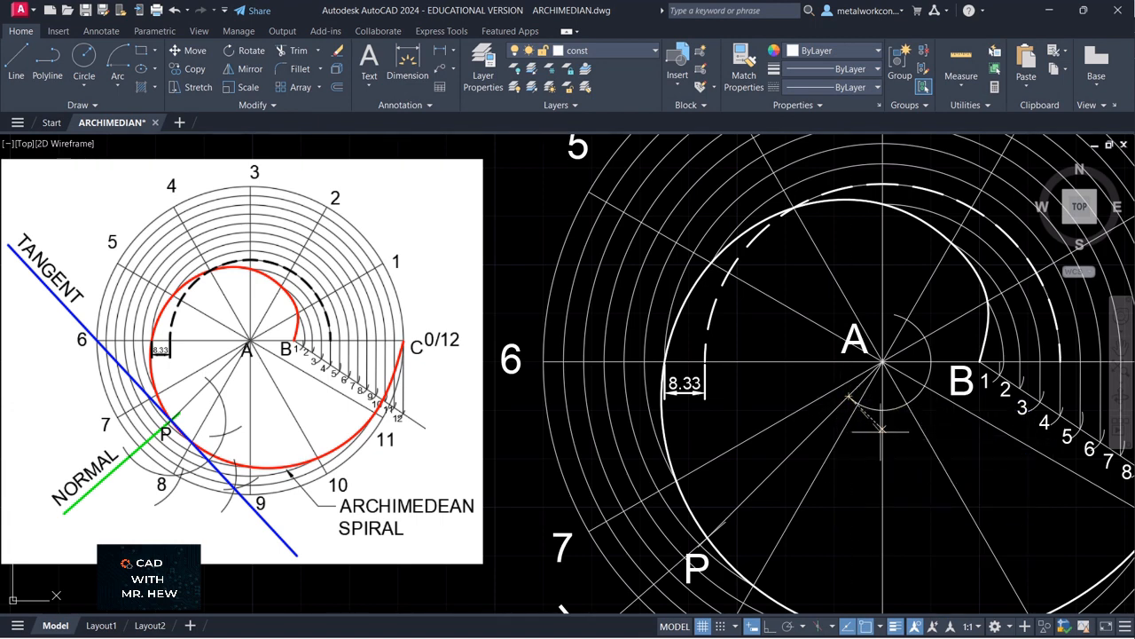
type("1")
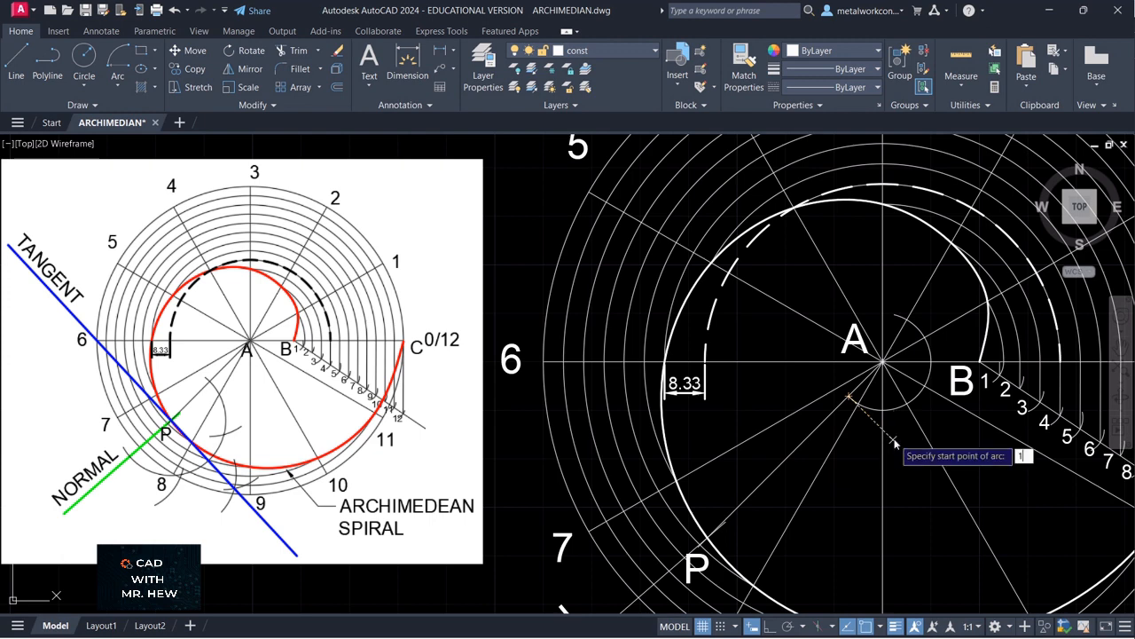
type("0")
key("Return")
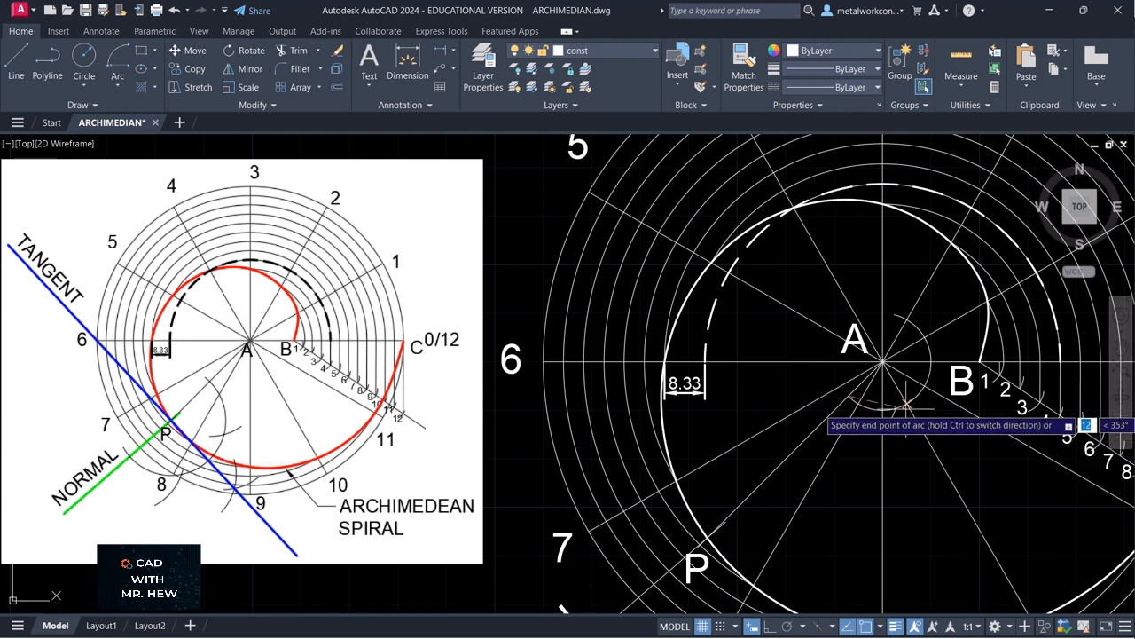
key("Return")
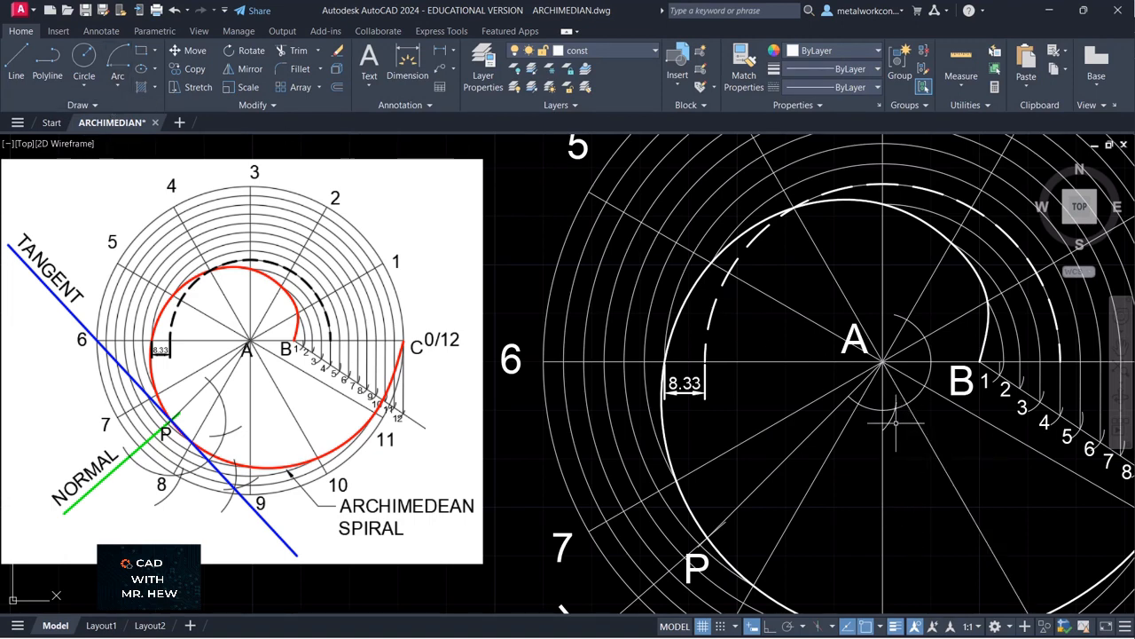
left_click(921, 390)
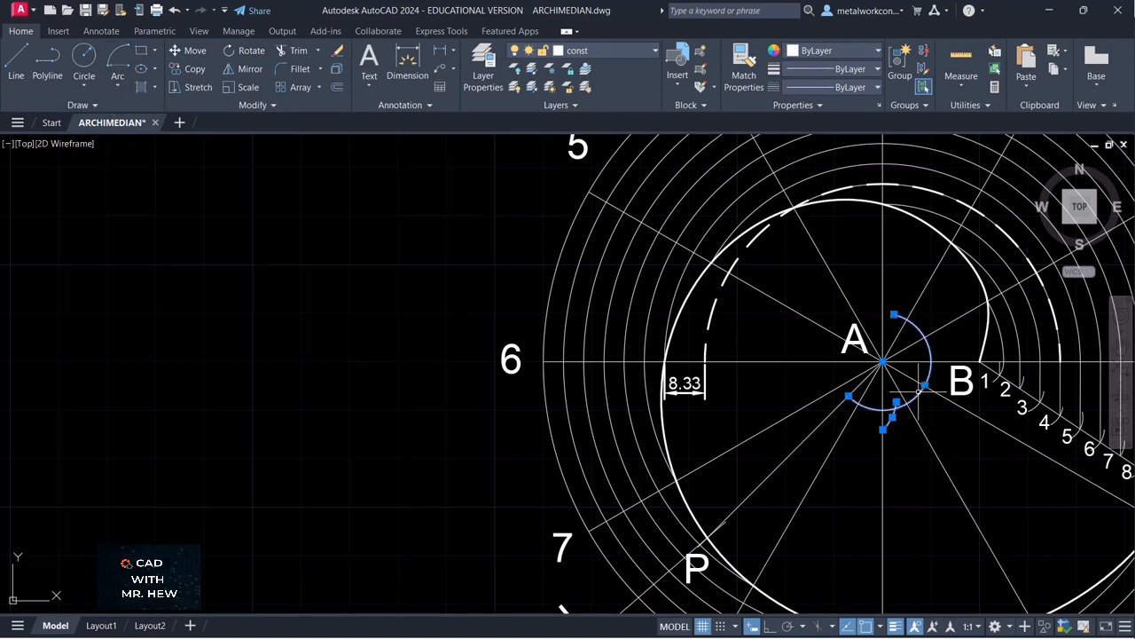
key("Delete")
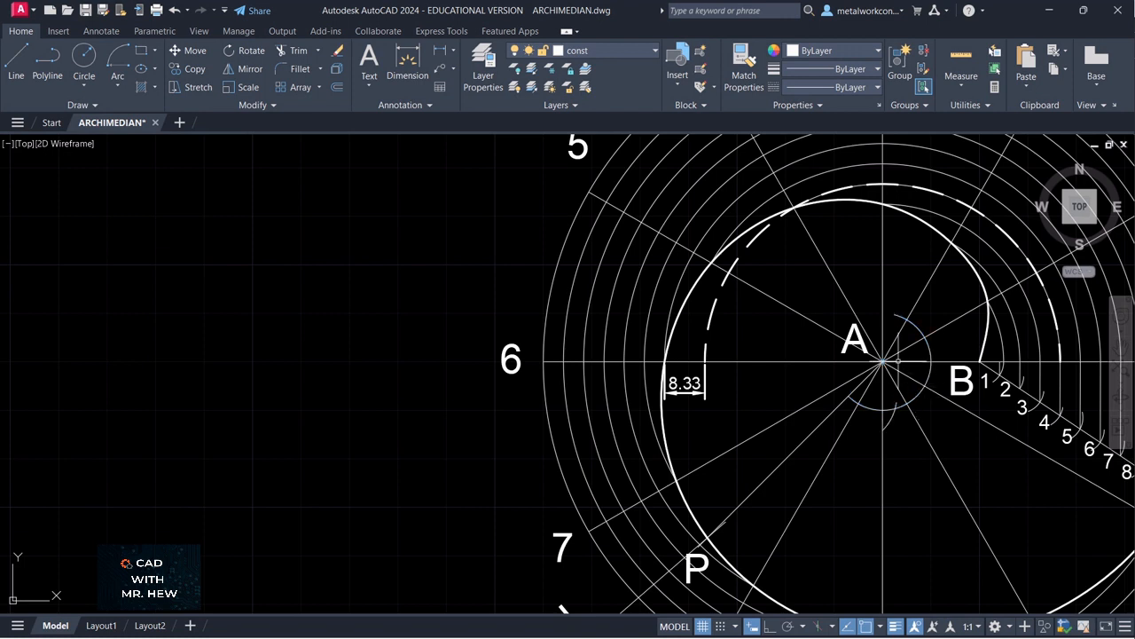
Step: Draw another short arc of radius 10, centred on the first cut mark, crossing the arc around A just below line AB
left_click(118, 86)
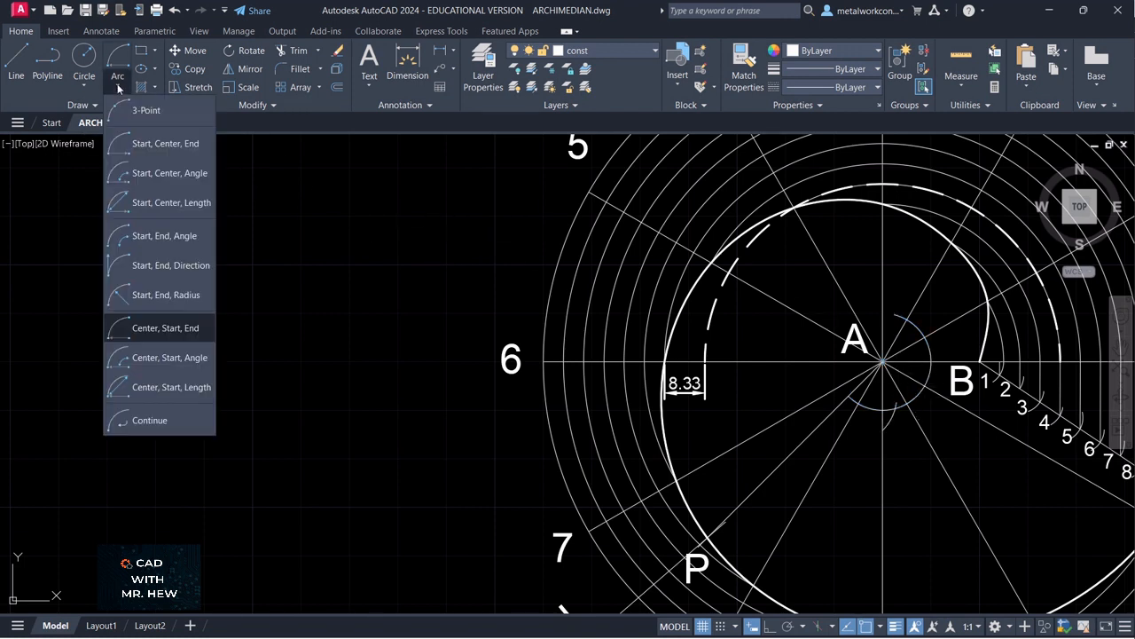
left_click(153, 329)
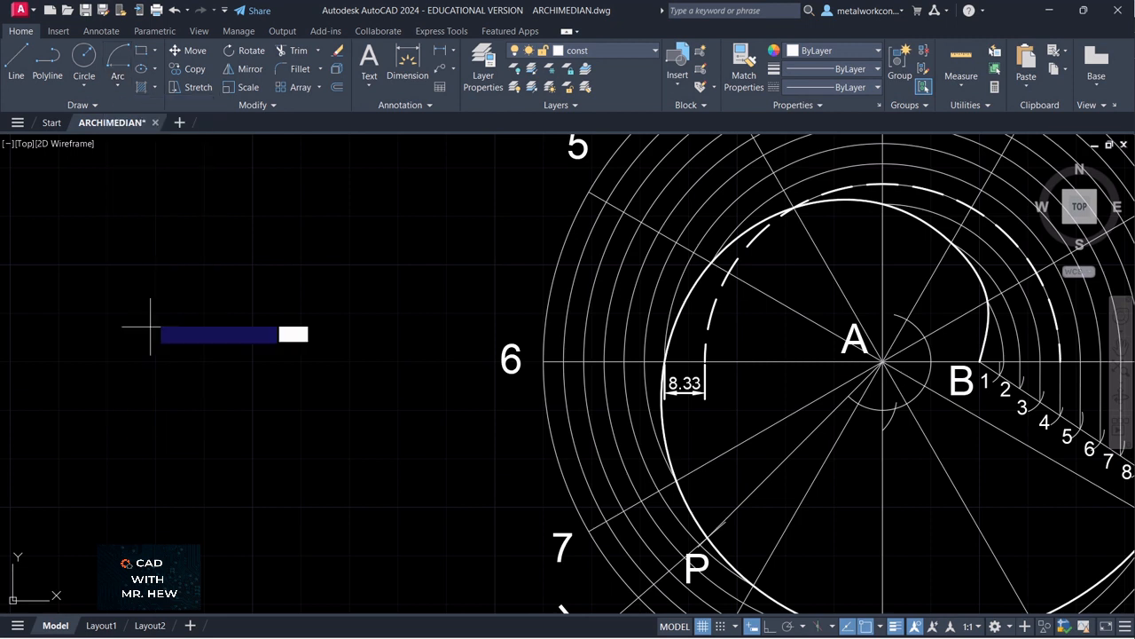
left_click(884, 363)
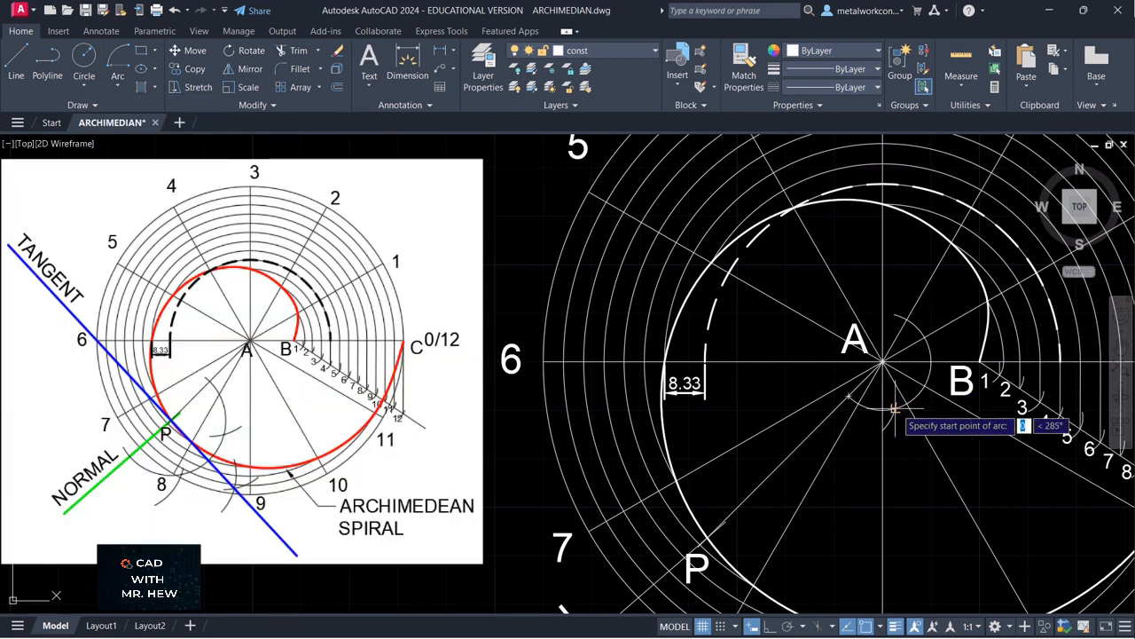
type("1")
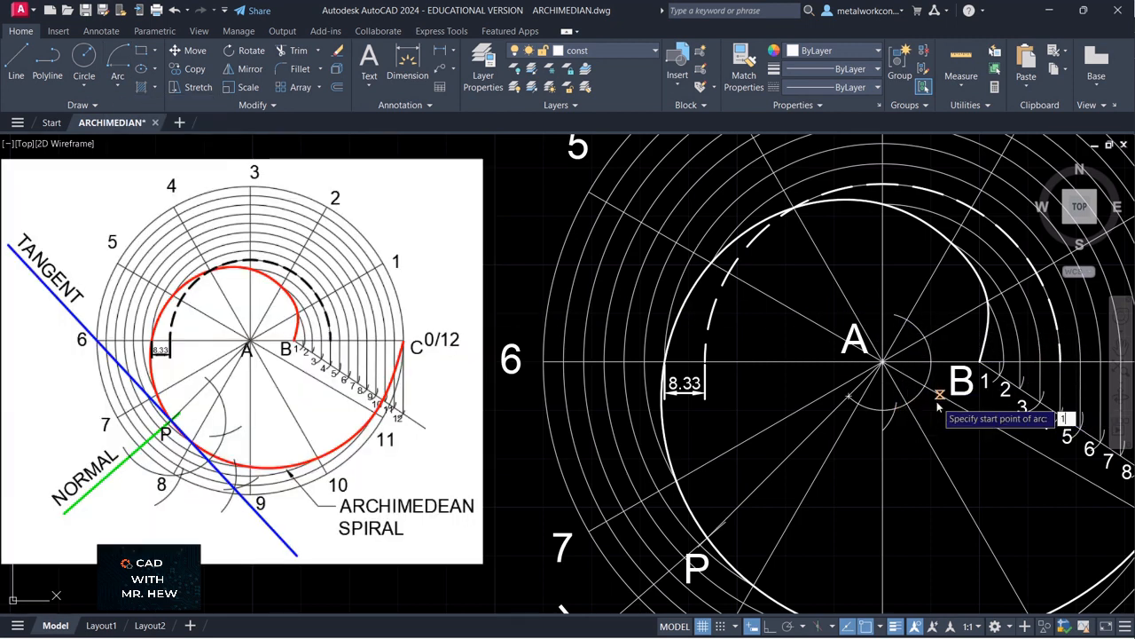
type("0")
key("Return")
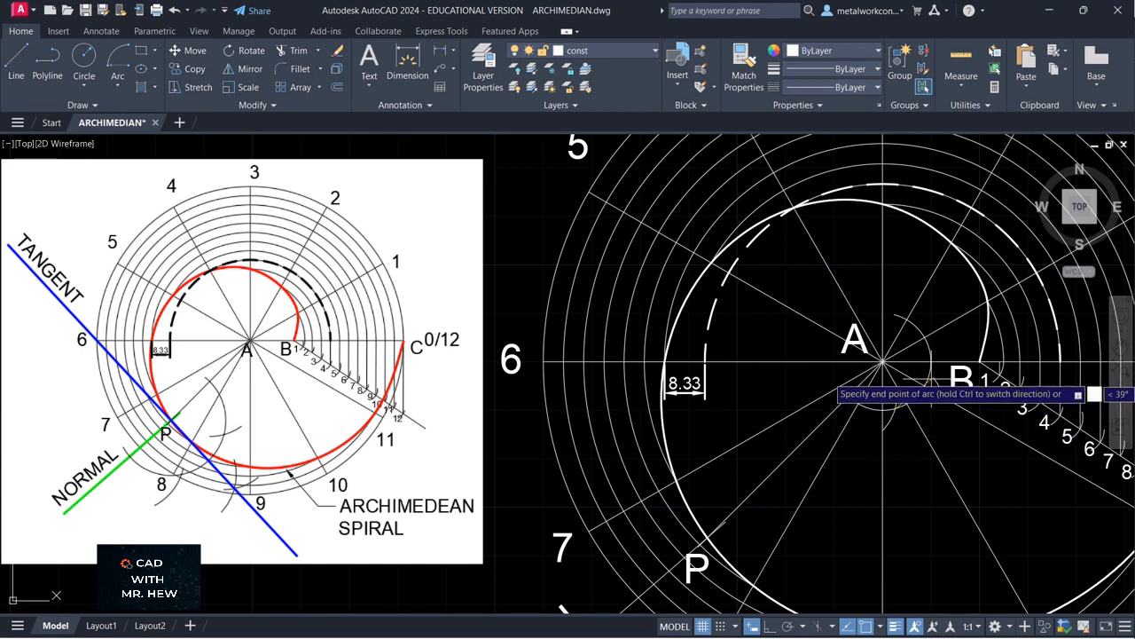
left_click(920, 370)
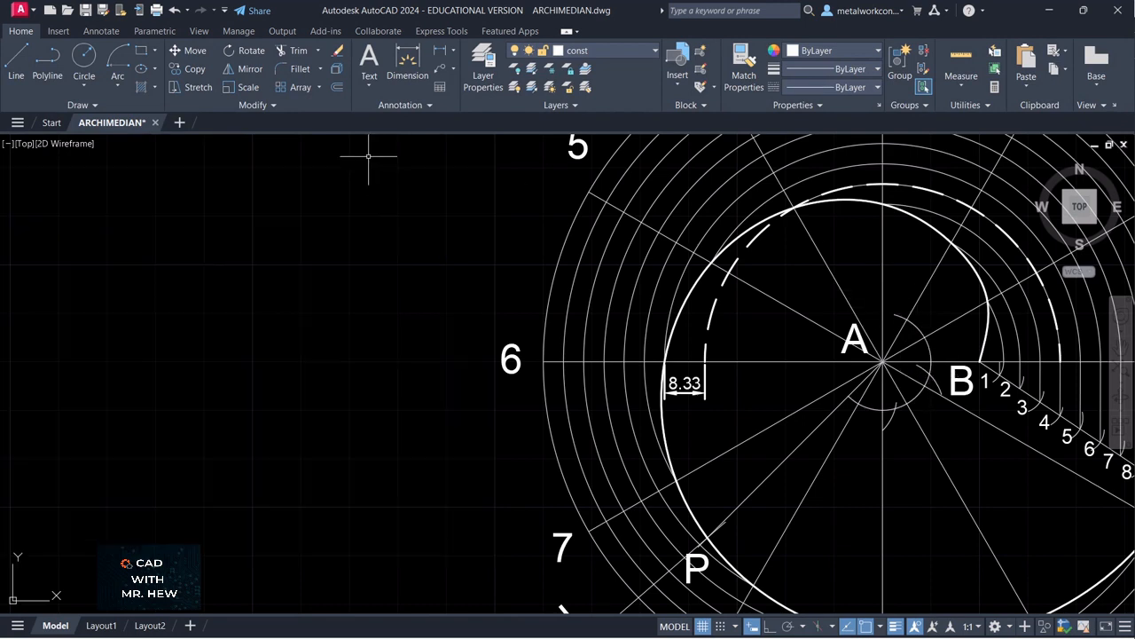
Step: Label the arc's start on AP and its two cut marks 1, 2 and 3 in single-line text of height 3
left_click(368, 86)
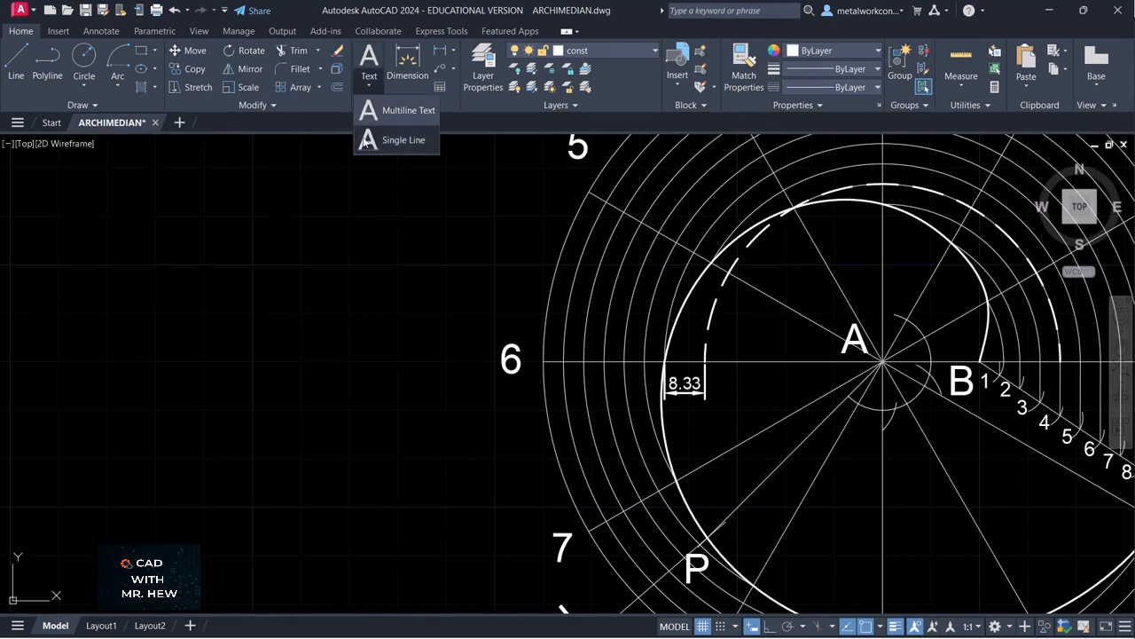
left_click(367, 141)
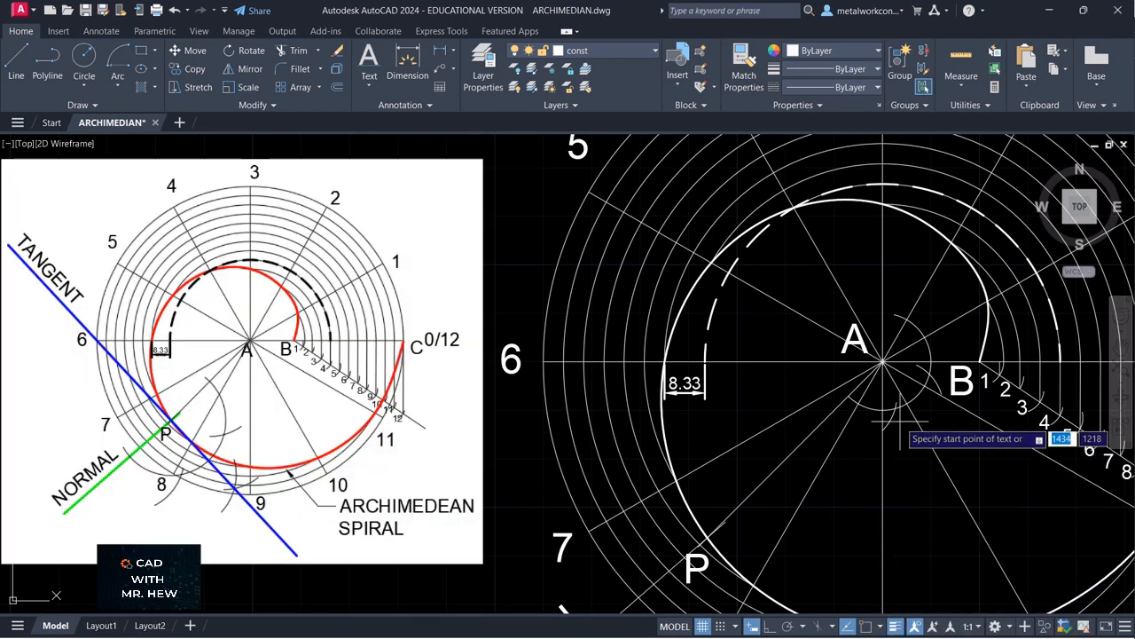
left_click(839, 393)
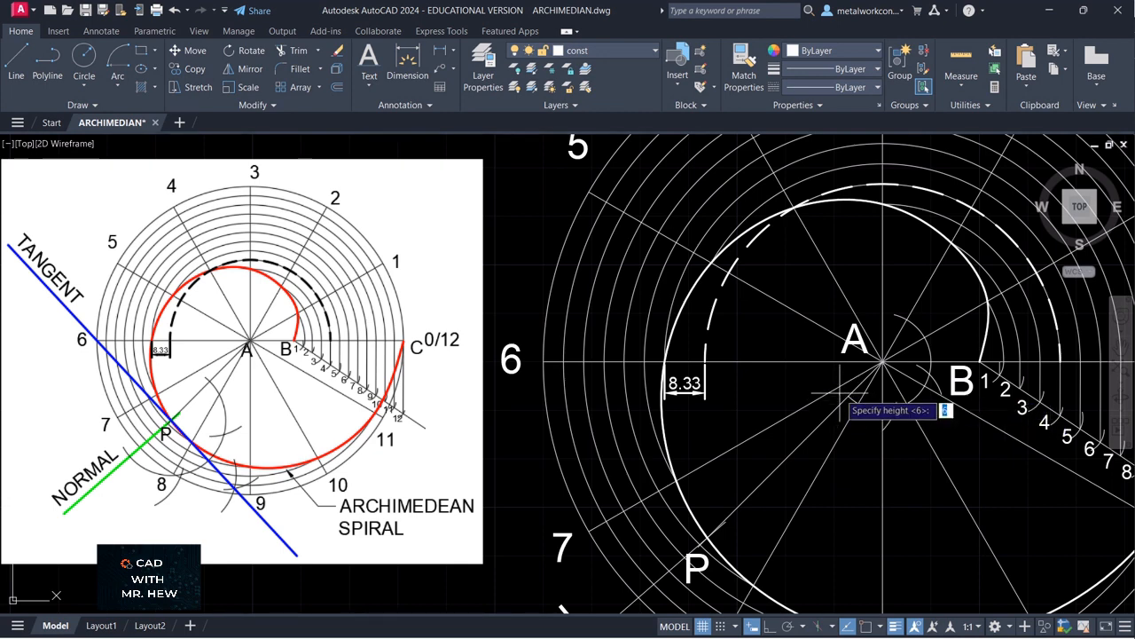
type("3")
key("Return")
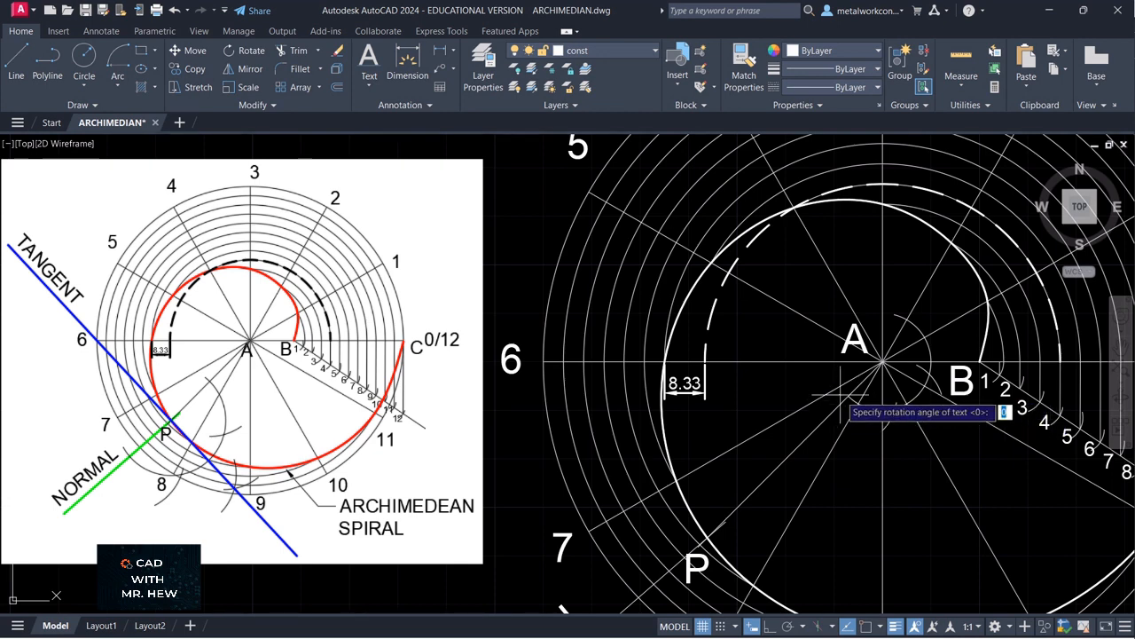
key("Return")
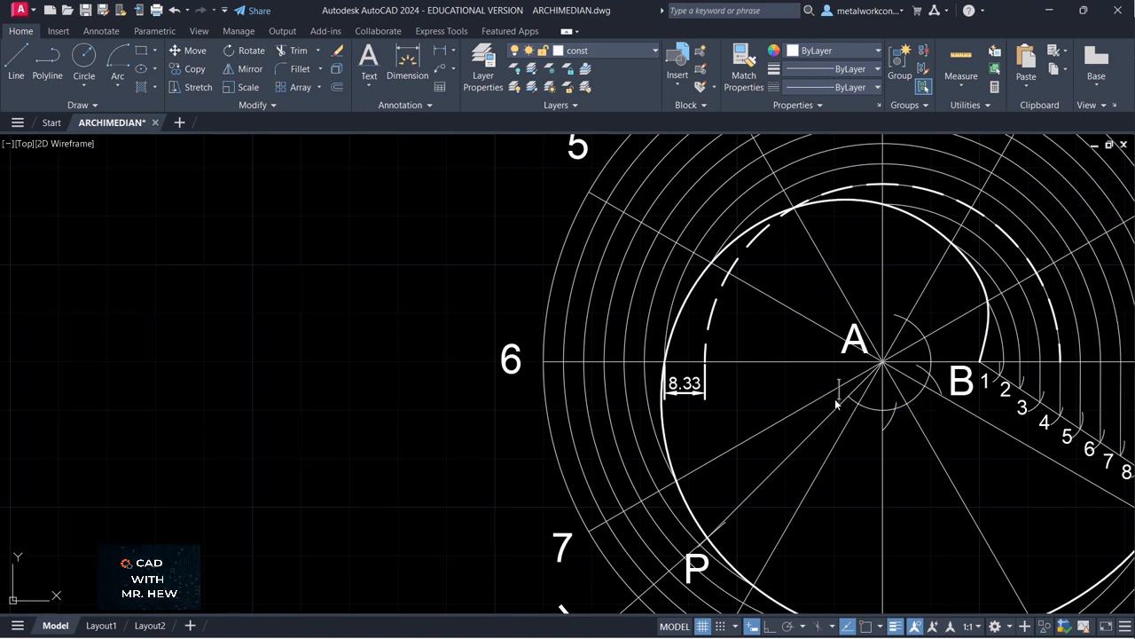
type("1")
left_click(897, 417)
key("Escape")
Step: Draw a short construction arc centred on point 2, outside the arc around A and between points 2 and 3
left_click(118, 86)
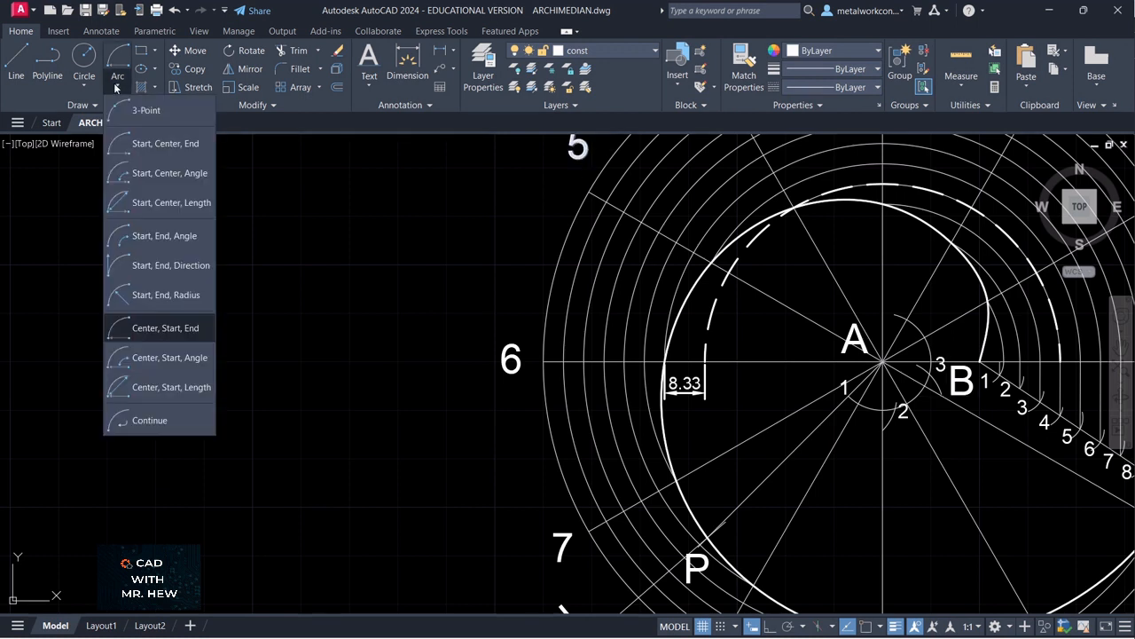
left_click(169, 328)
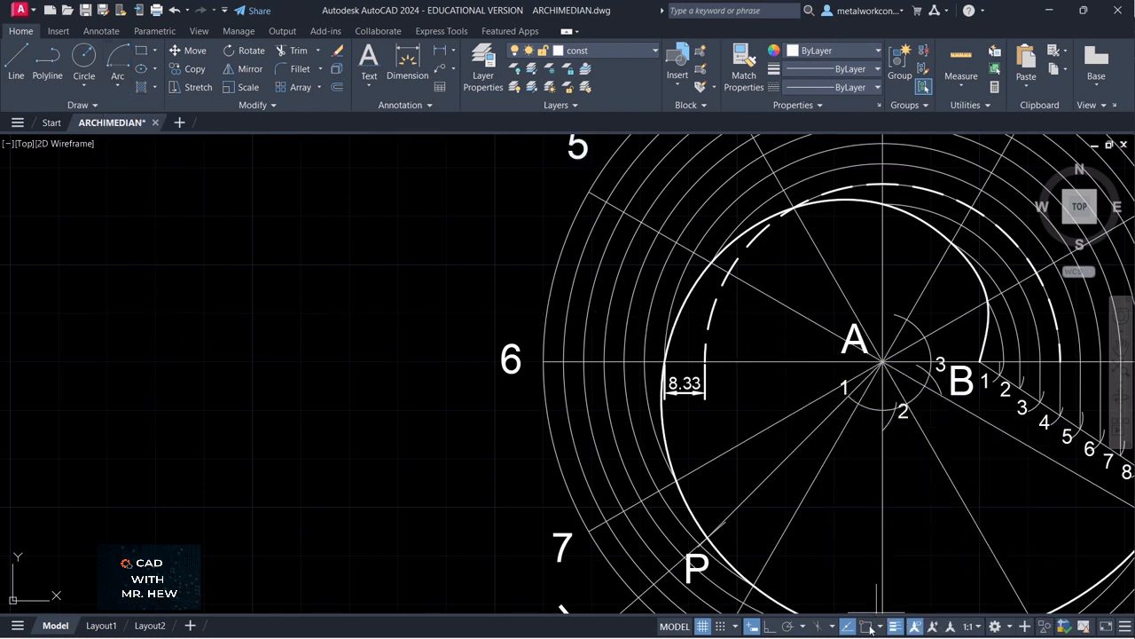
left_click(896, 410)
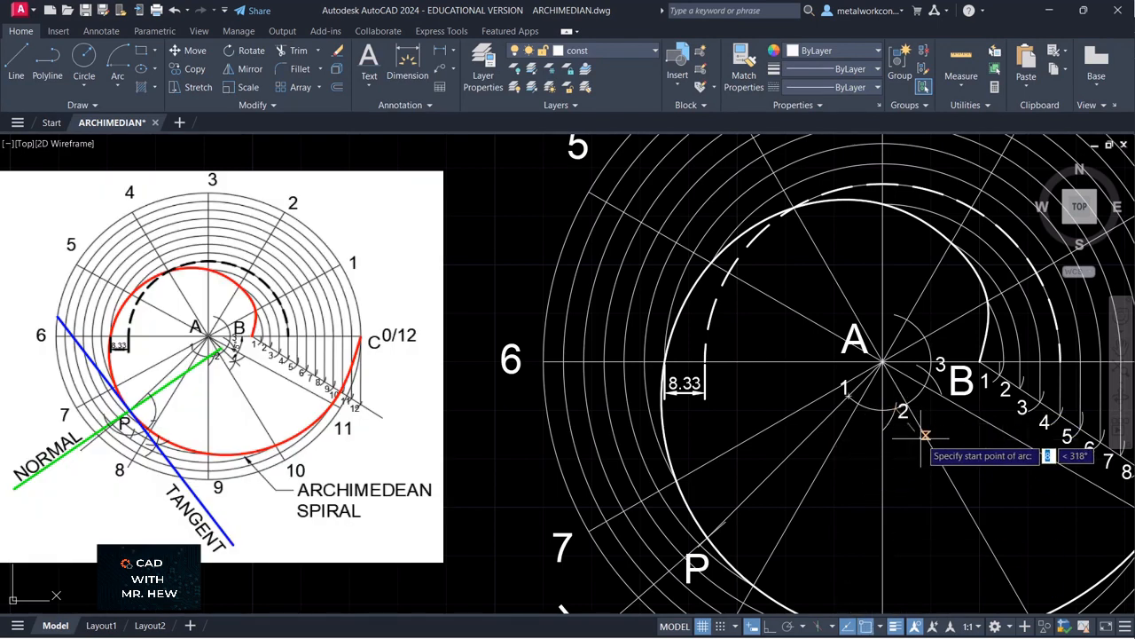
type("1")
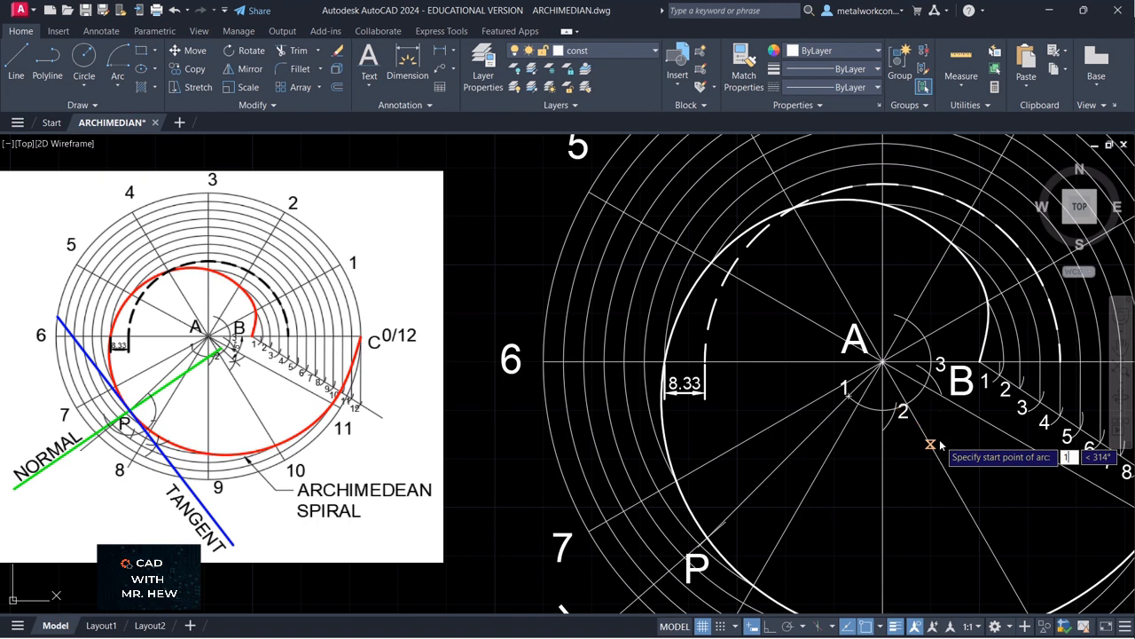
left_click(940, 445)
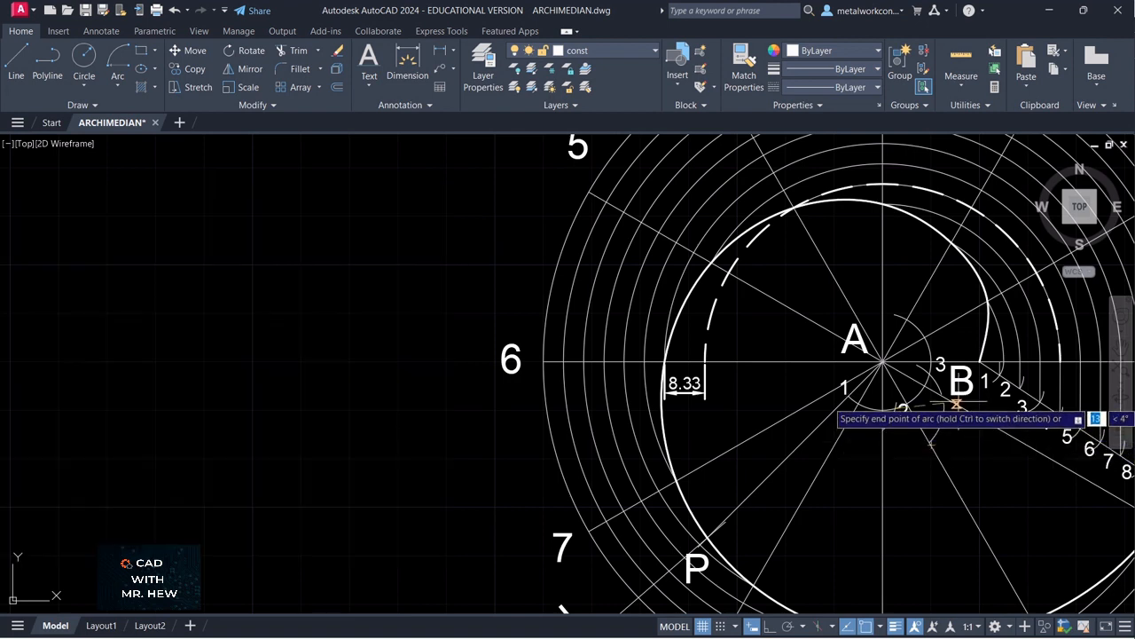
left_click(931, 443)
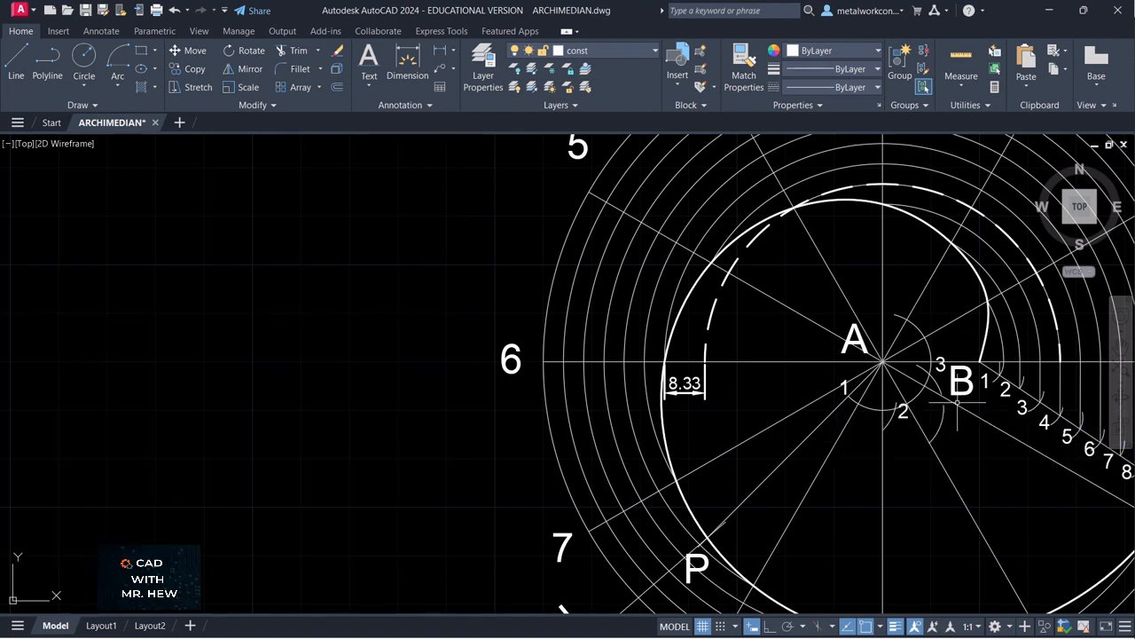
Step: Draw a construction arc of radius 10 centred on point 3, crossing the short arc outside the arc around A
left_click(117, 86)
left_click(158, 324)
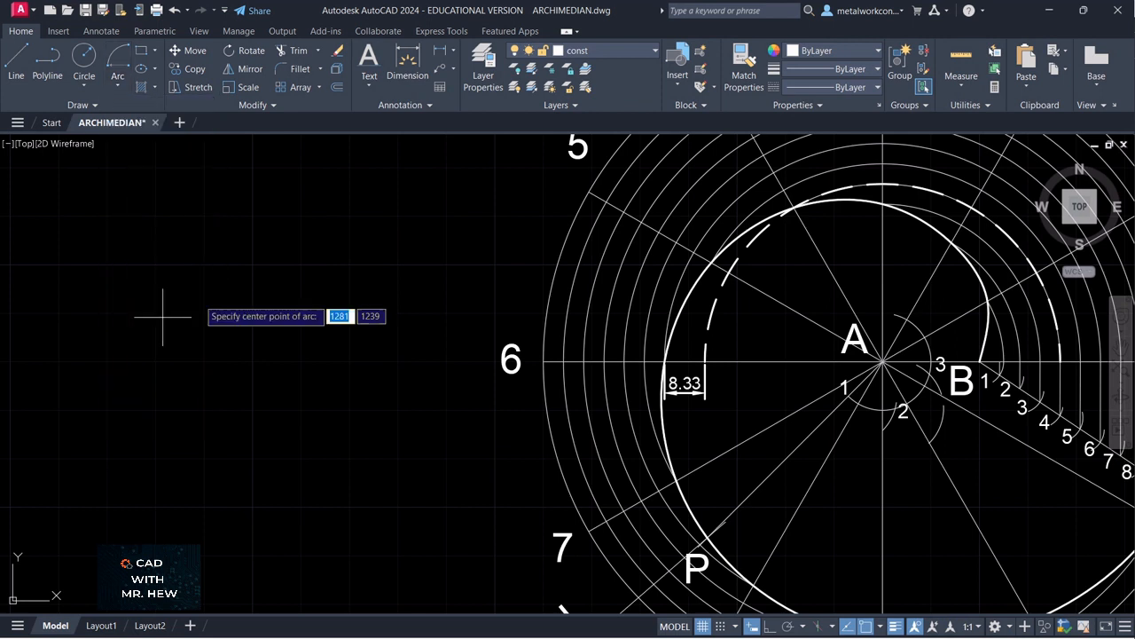
left_click(929, 375)
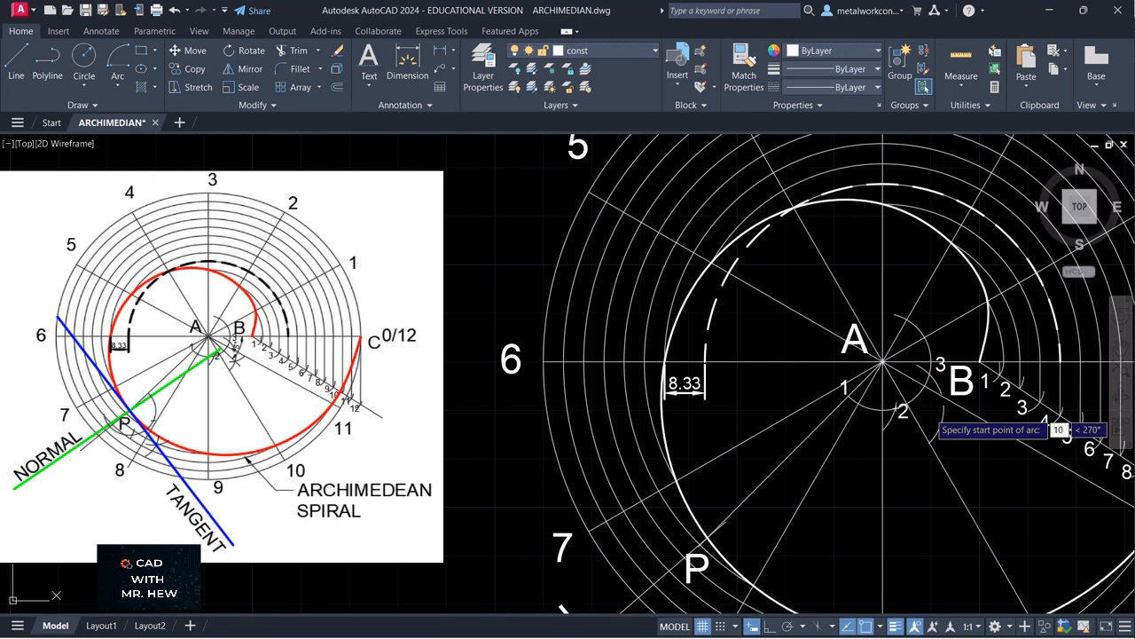
key("Return")
left_click(967, 406)
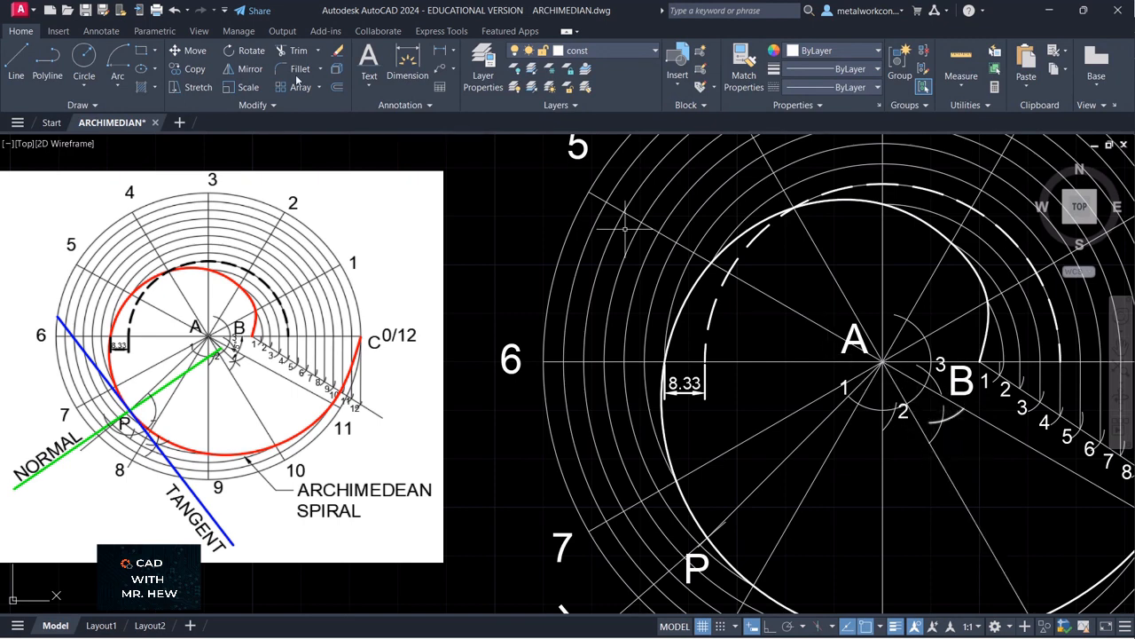
Step: Draw a line from A to the intersection of the two outer construction arcs and lengthen its far end by about 3
left_click(16, 61)
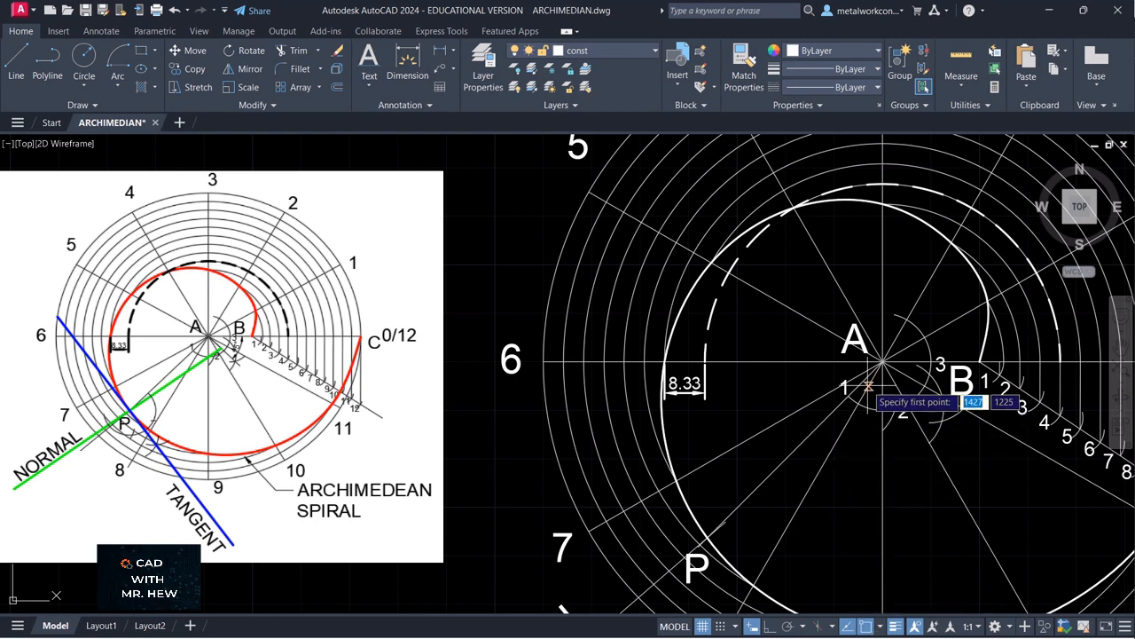
left_click(940, 419)
key("Escape")
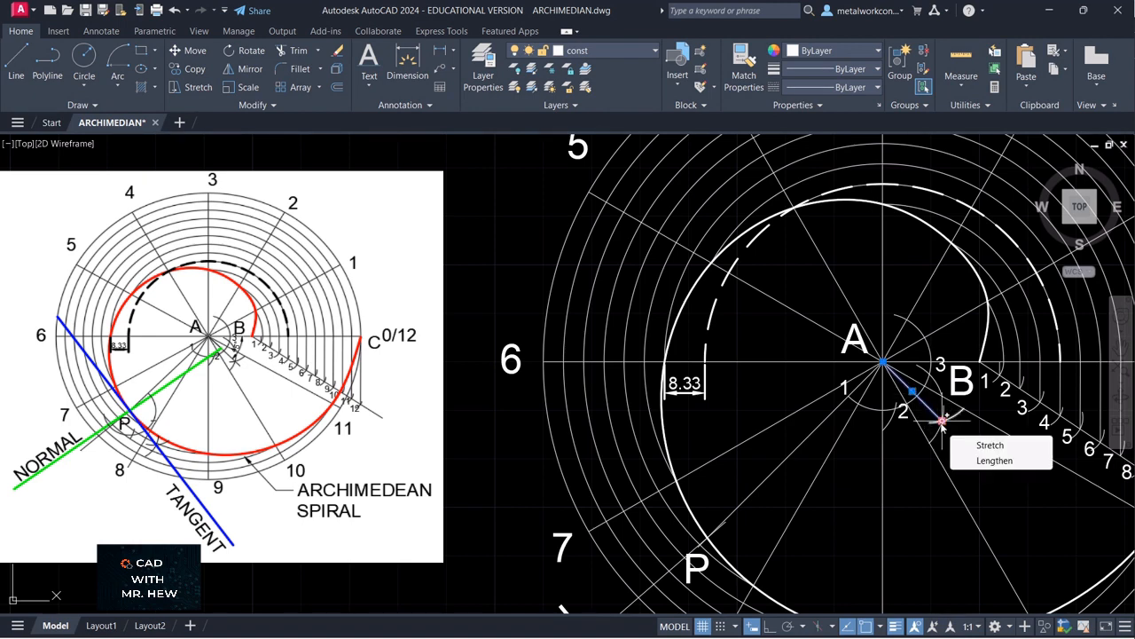
left_click(942, 420)
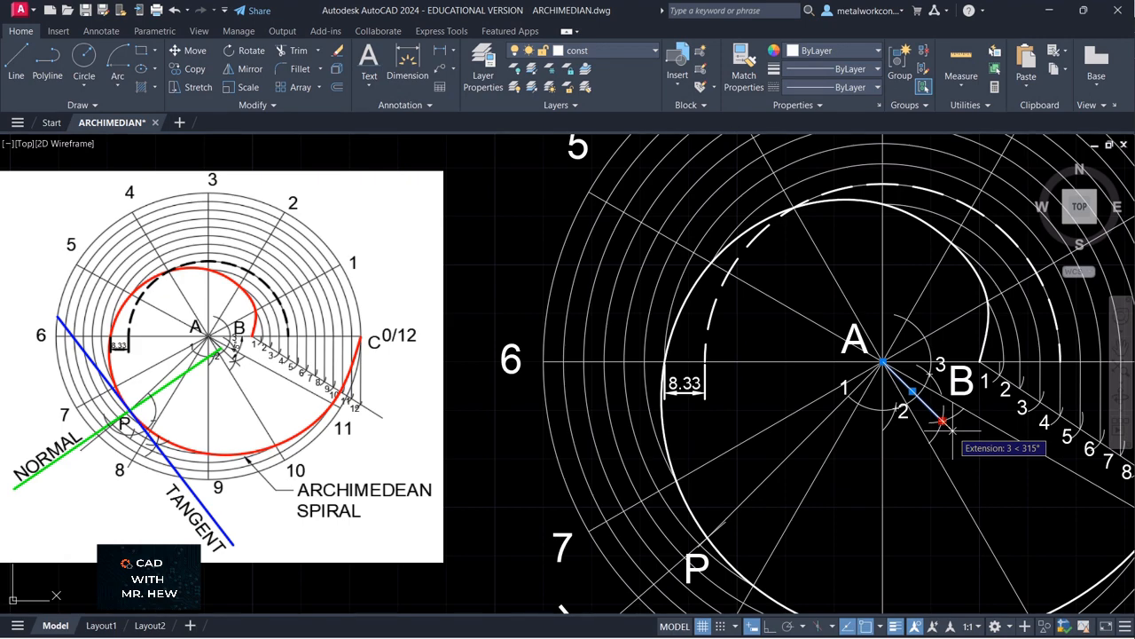
left_click(952, 429)
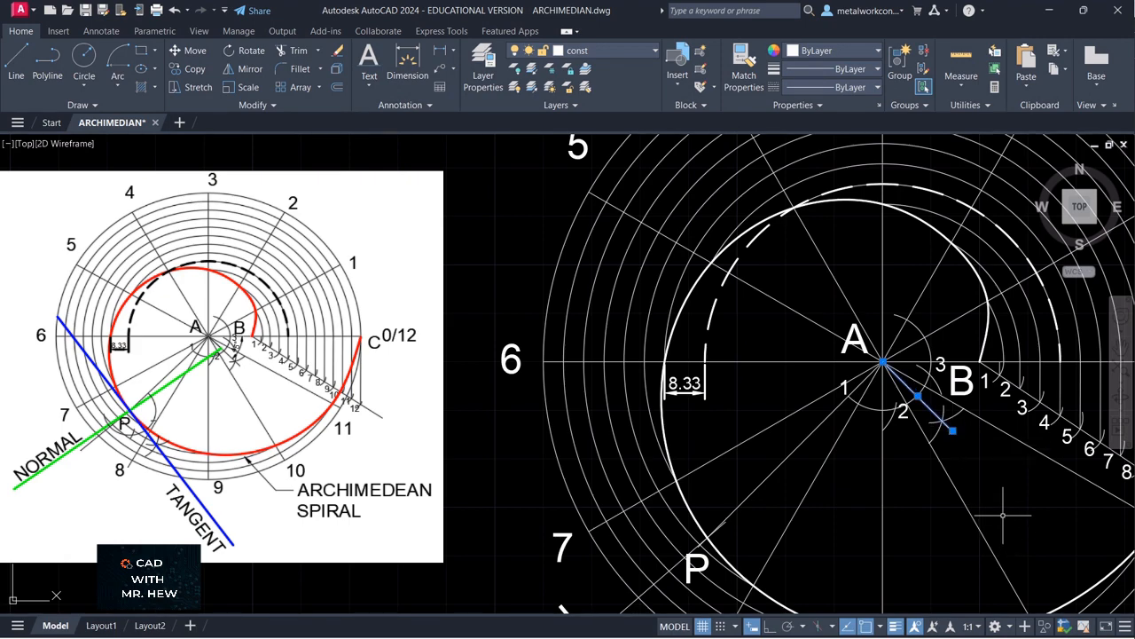